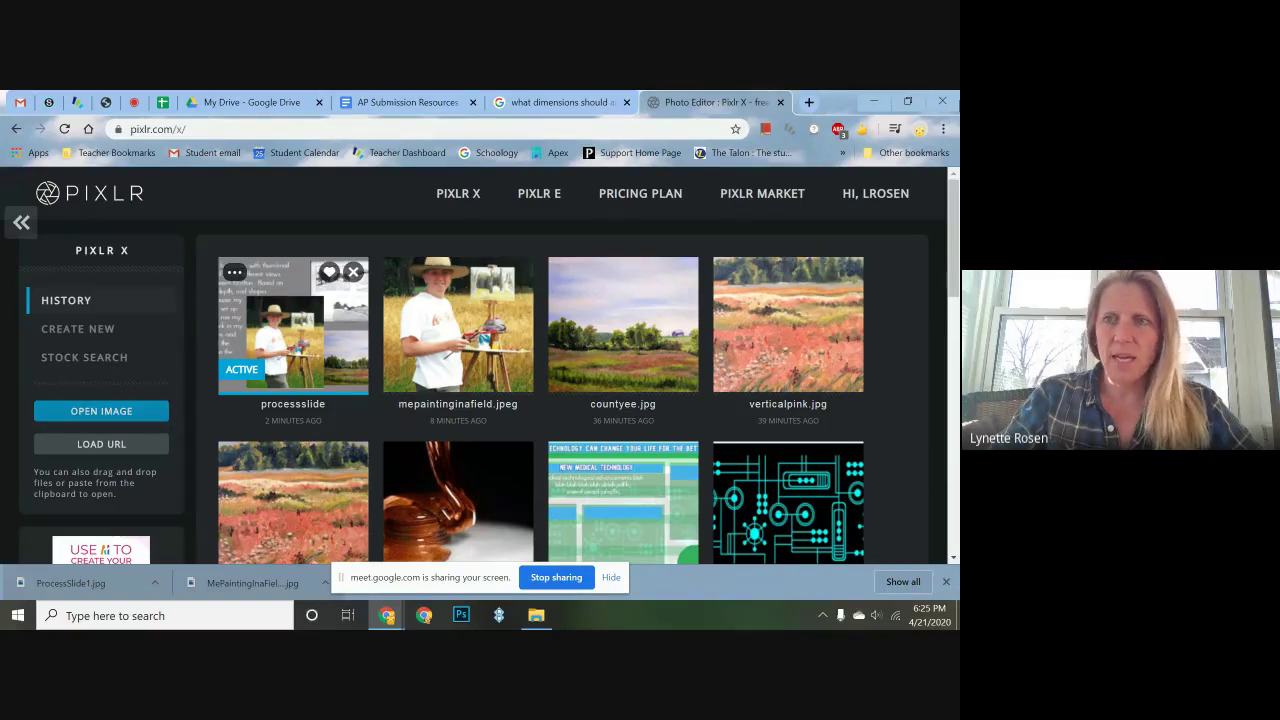
Step: Open the For process slide folder inside the desktop's AP Portfolio folder and show its files as extra large icons
left_click(872, 102)
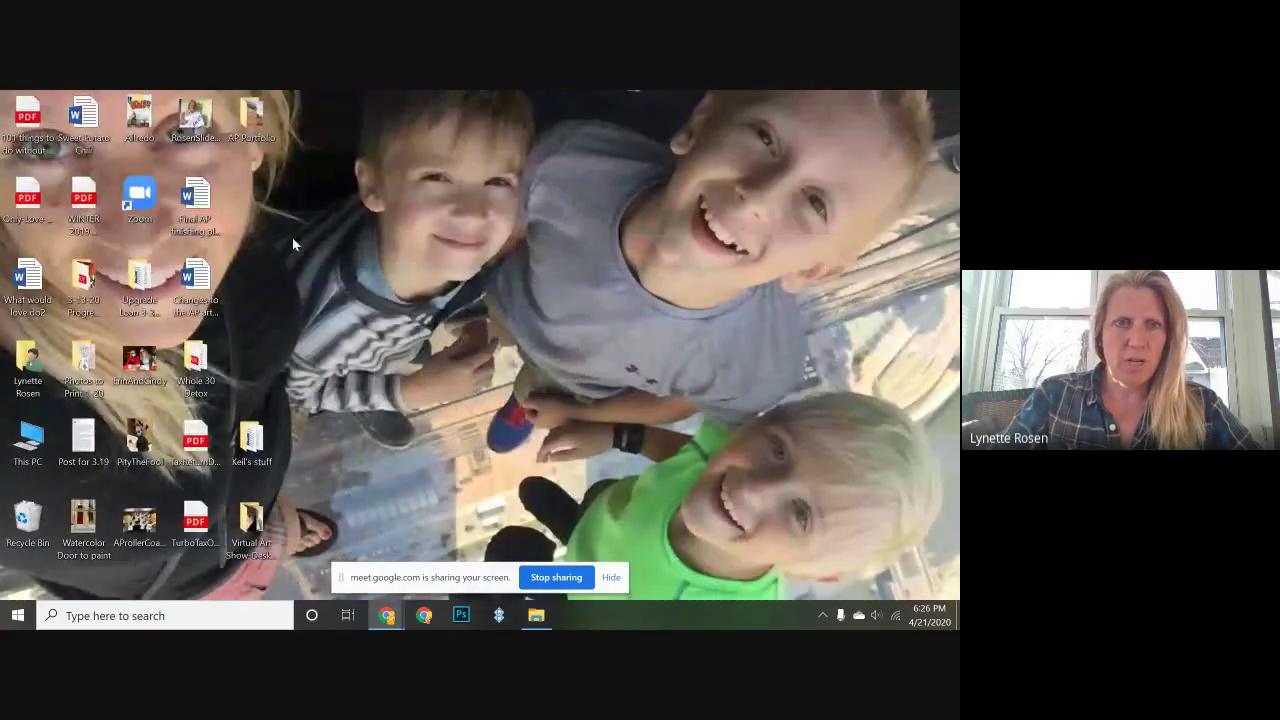
double_click(242, 138)
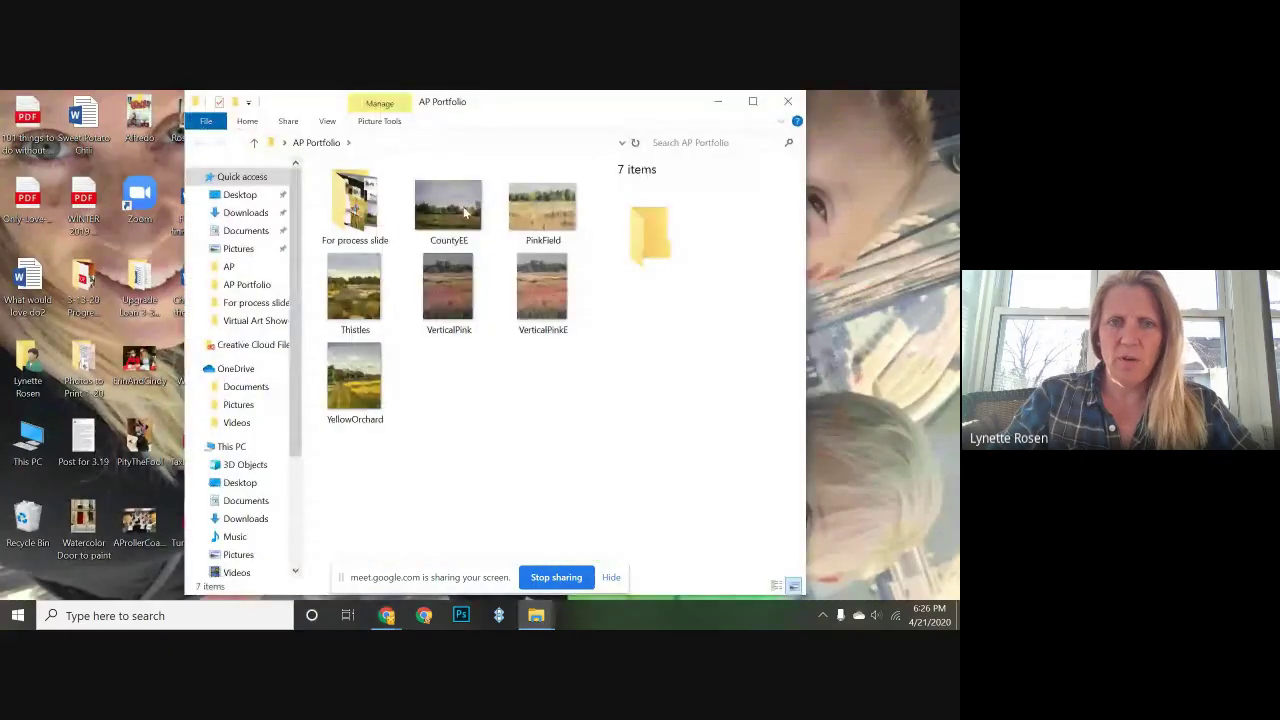
left_click(368, 215)
double_click(368, 215)
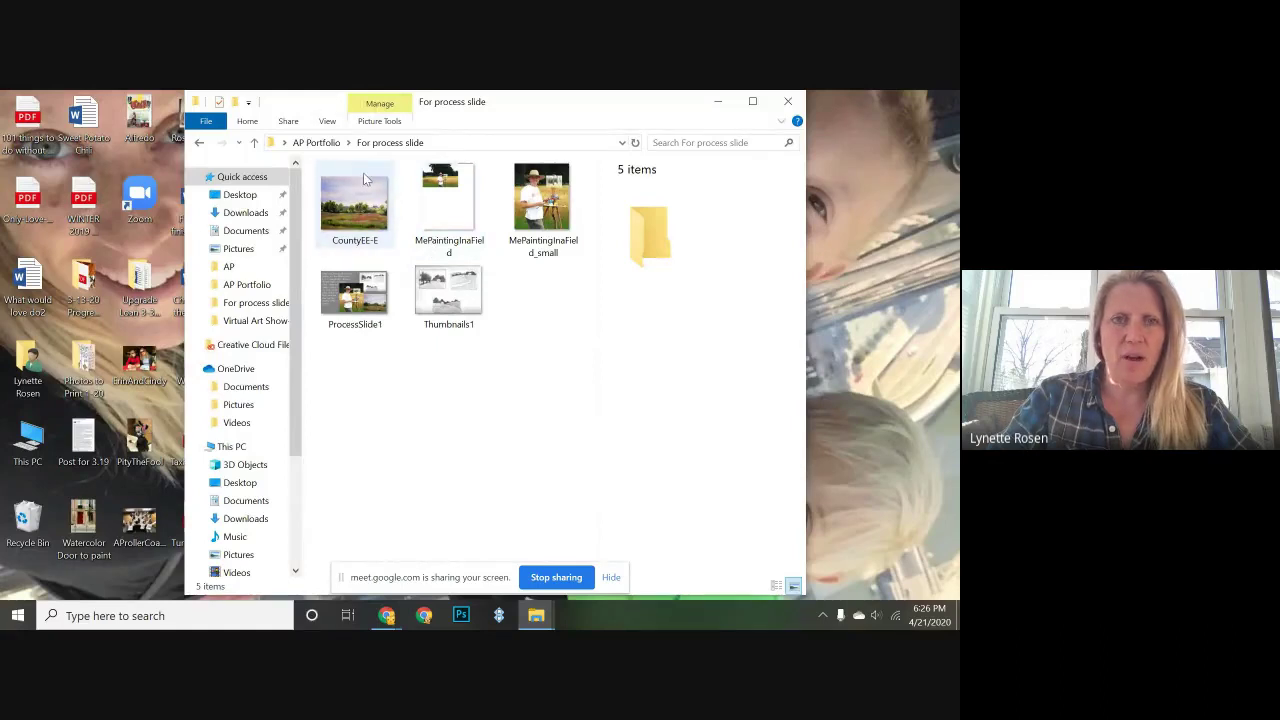
left_click(328, 122)
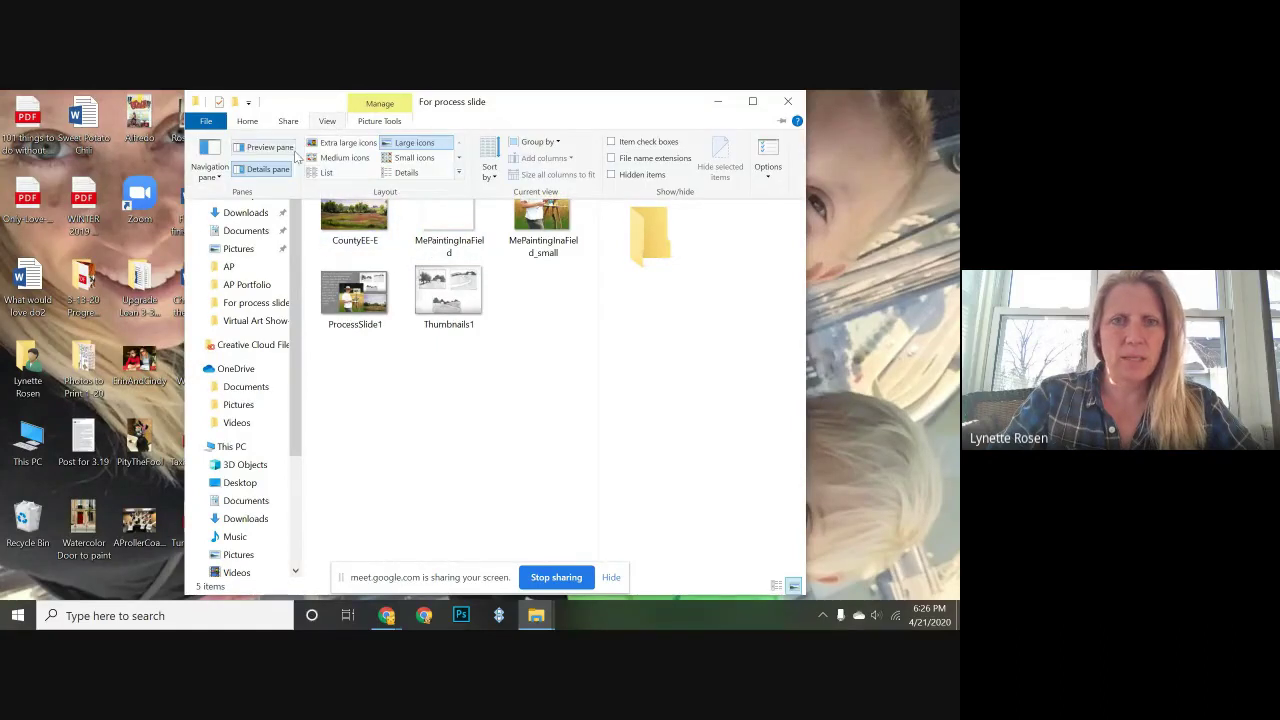
left_click(580, 300)
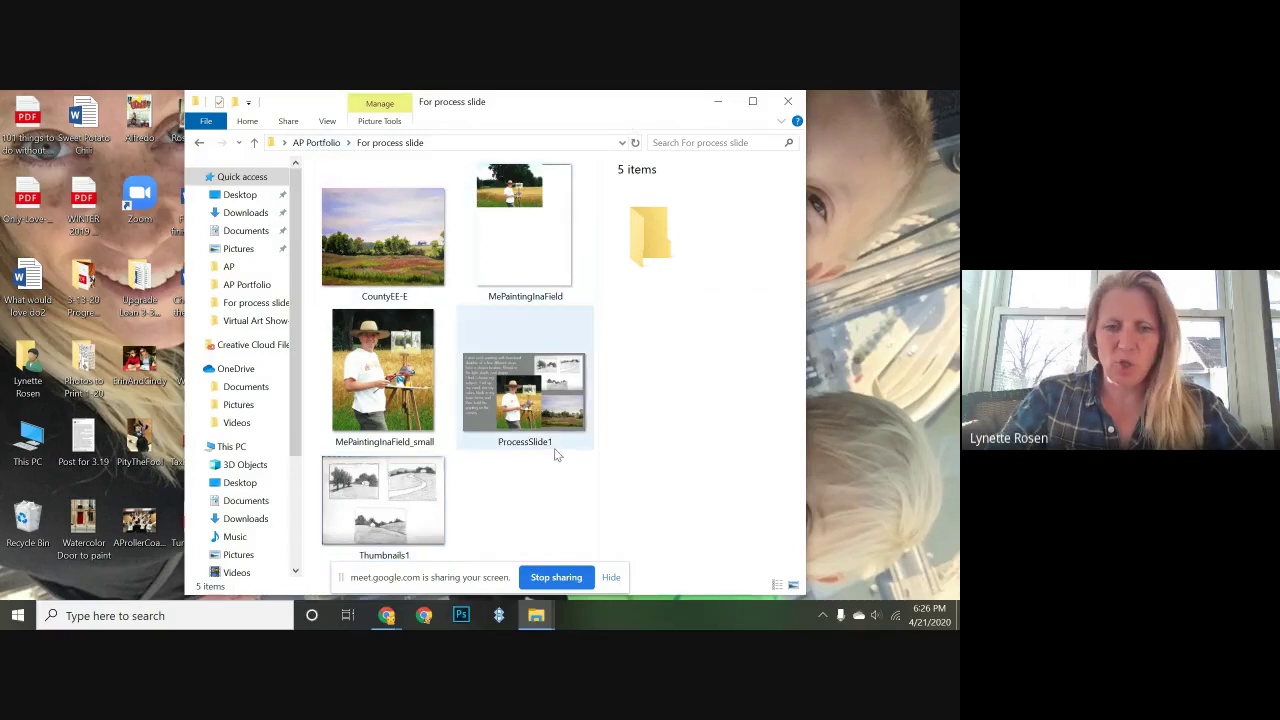
Step: Switch back to Pixlr X in the browser and set up a new blank image 750 wide, keeping the height at 600
mouse_move(537, 622)
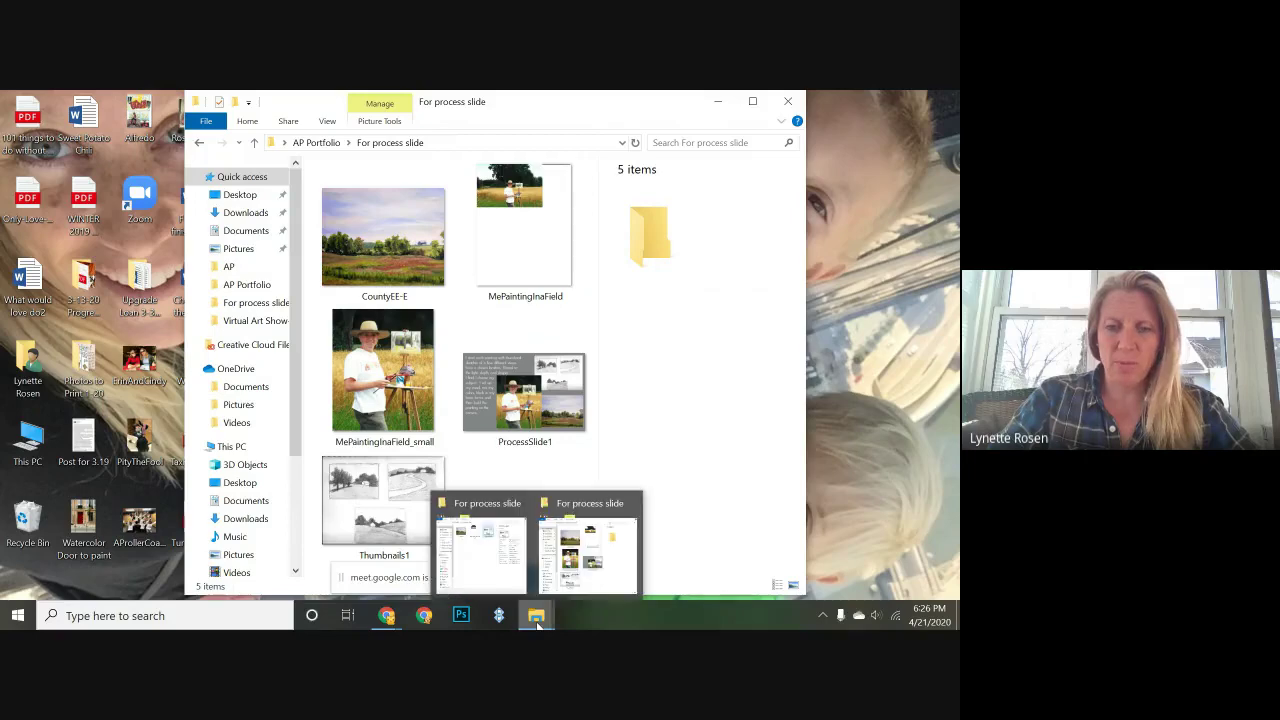
left_click(387, 618)
left_click(337, 553)
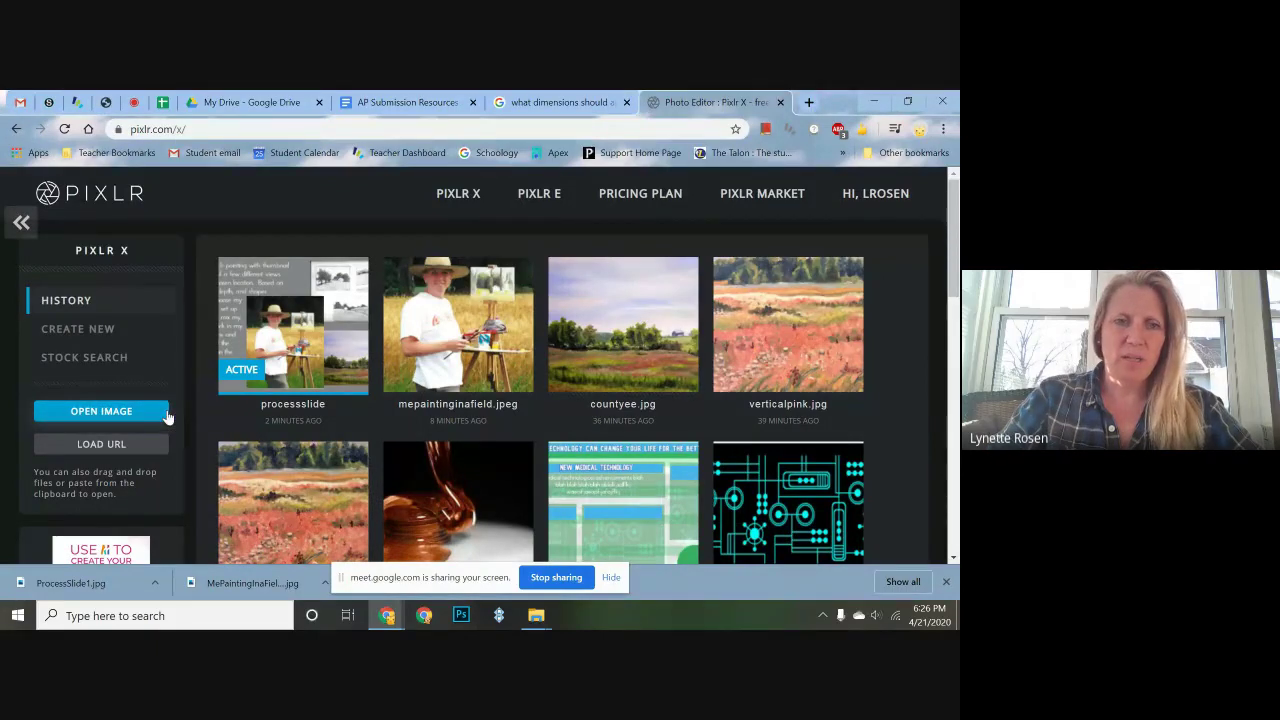
left_click(92, 332)
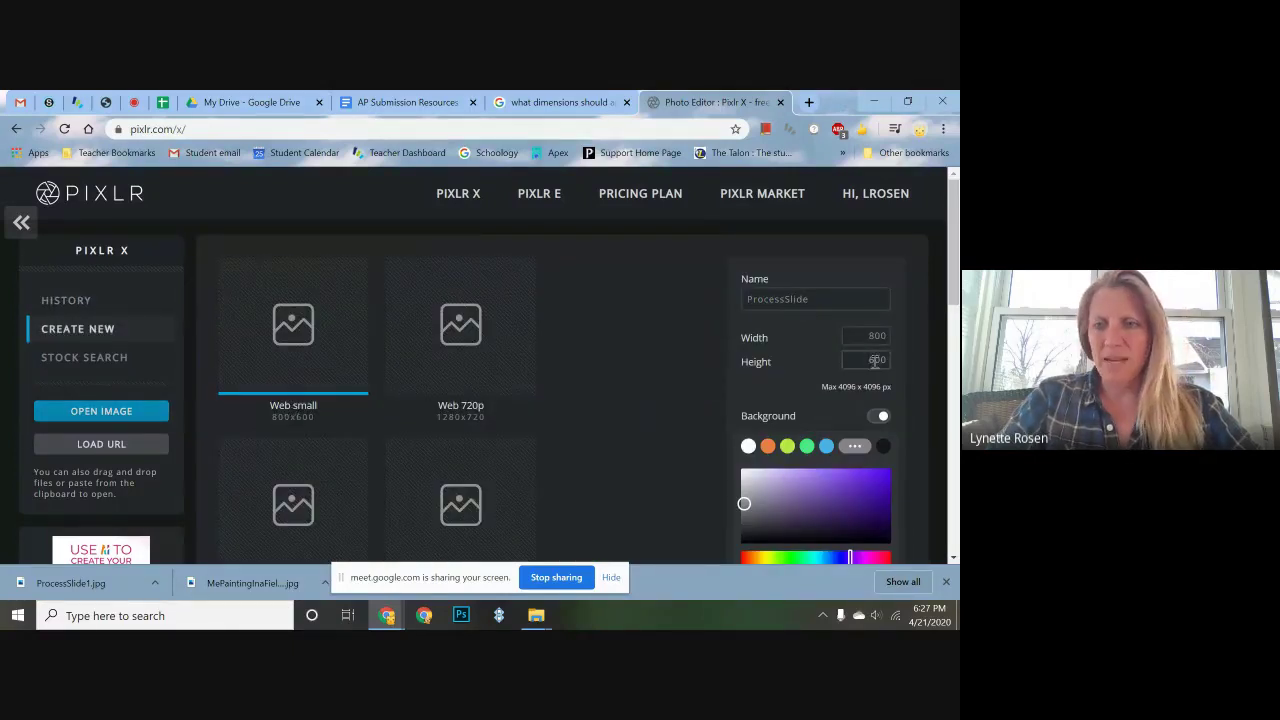
left_click_drag(866, 336, 889, 337)
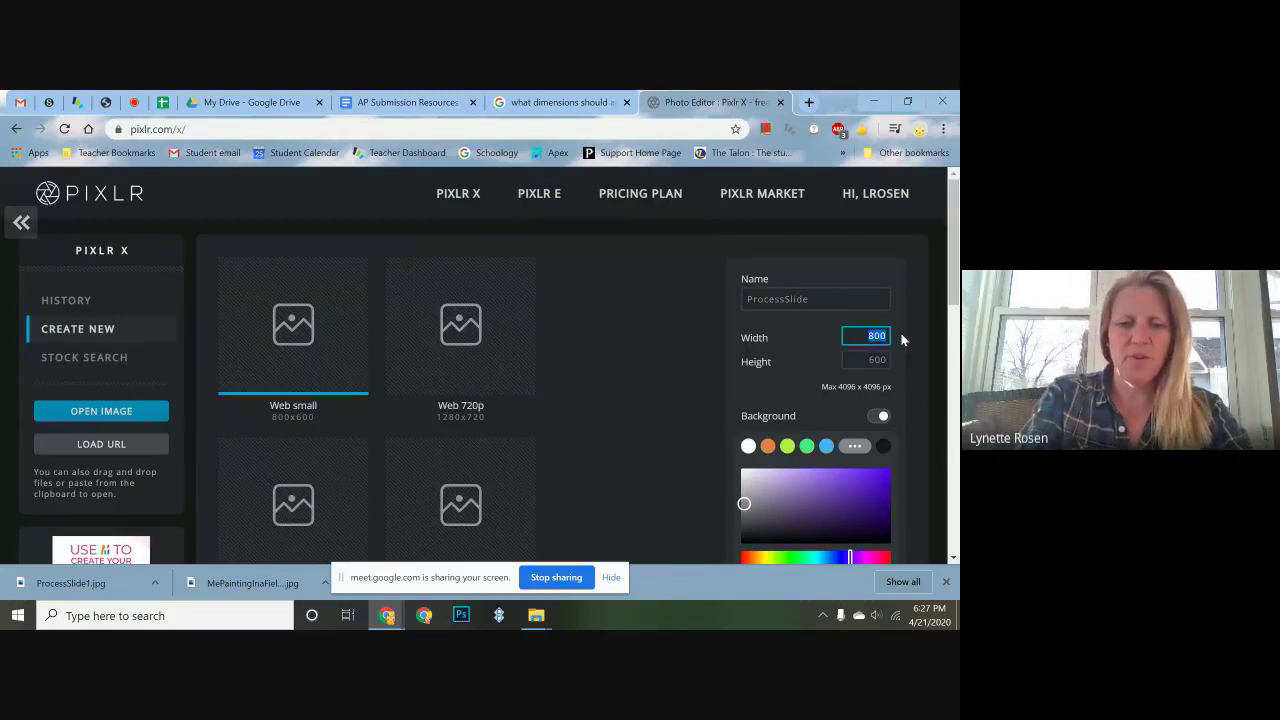
type("750")
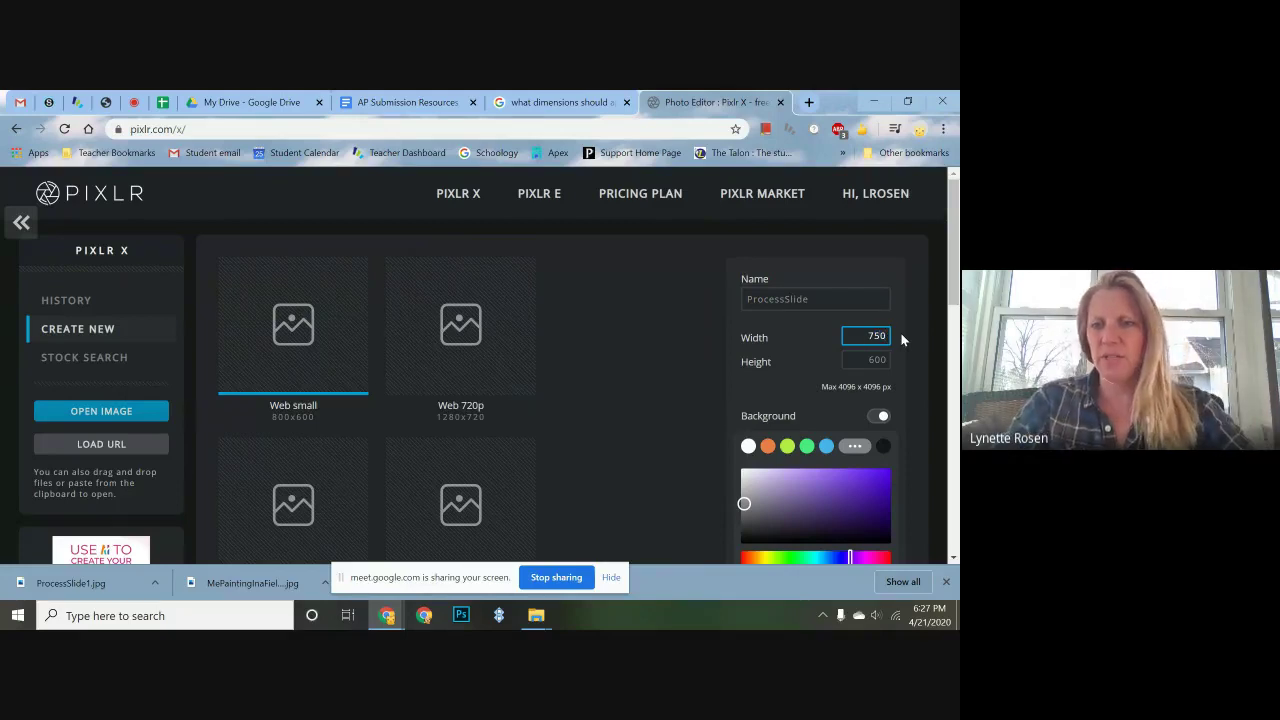
left_click(886, 359)
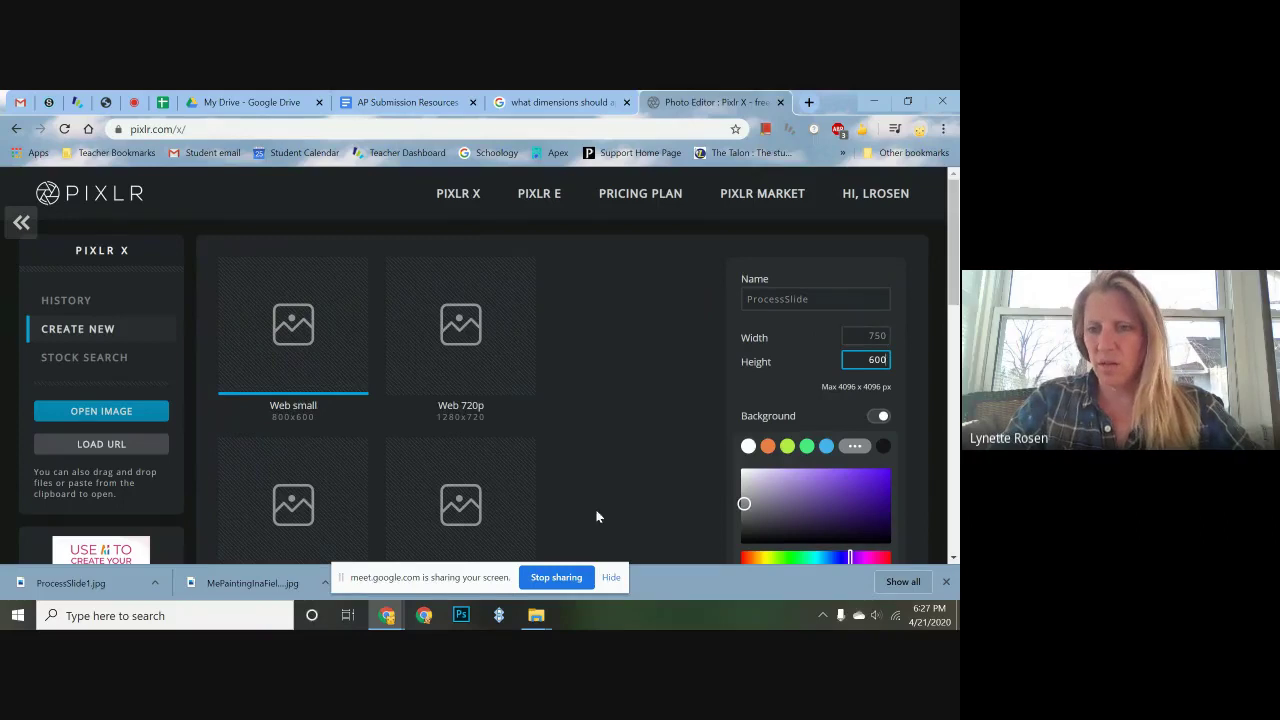
Step: Darken the background colour to grey #605F61 and create the image
scroll(849, 481, "down", 2)
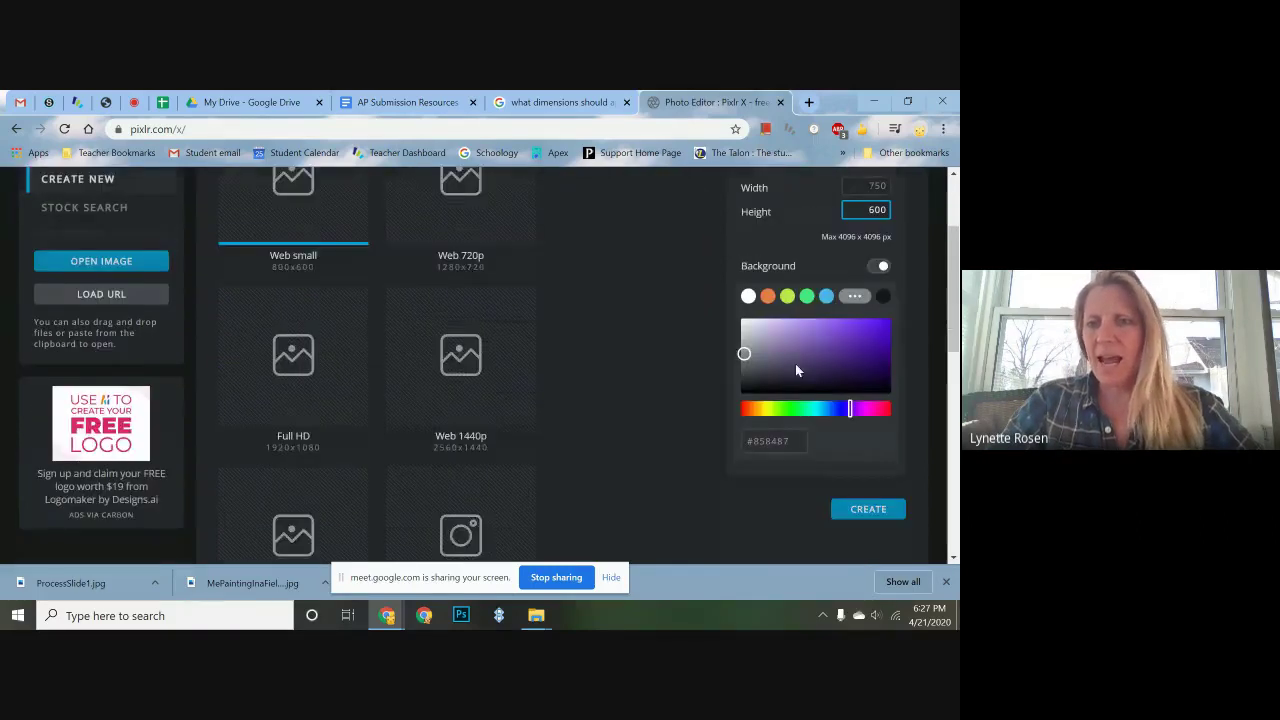
mouse_move(745, 352)
left_mouse_down()
mouse_move(742, 338)
mouse_move(744, 365)
left_mouse_up()
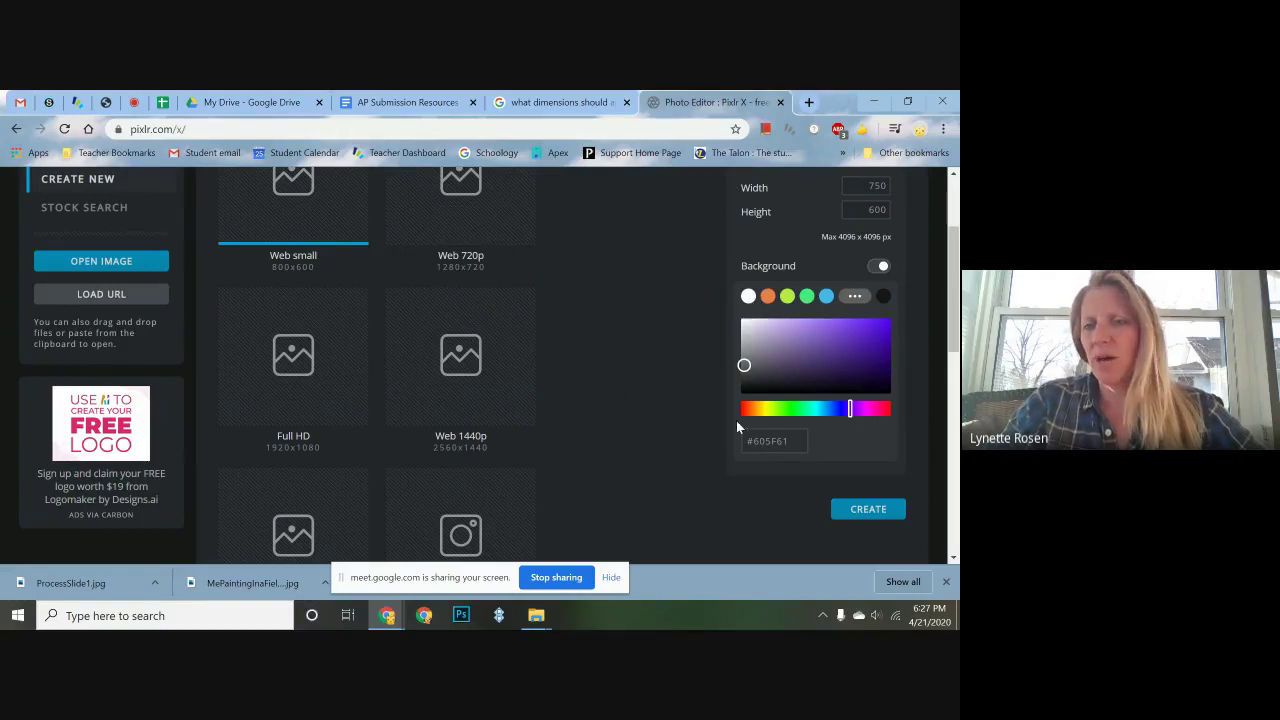
left_click(845, 510)
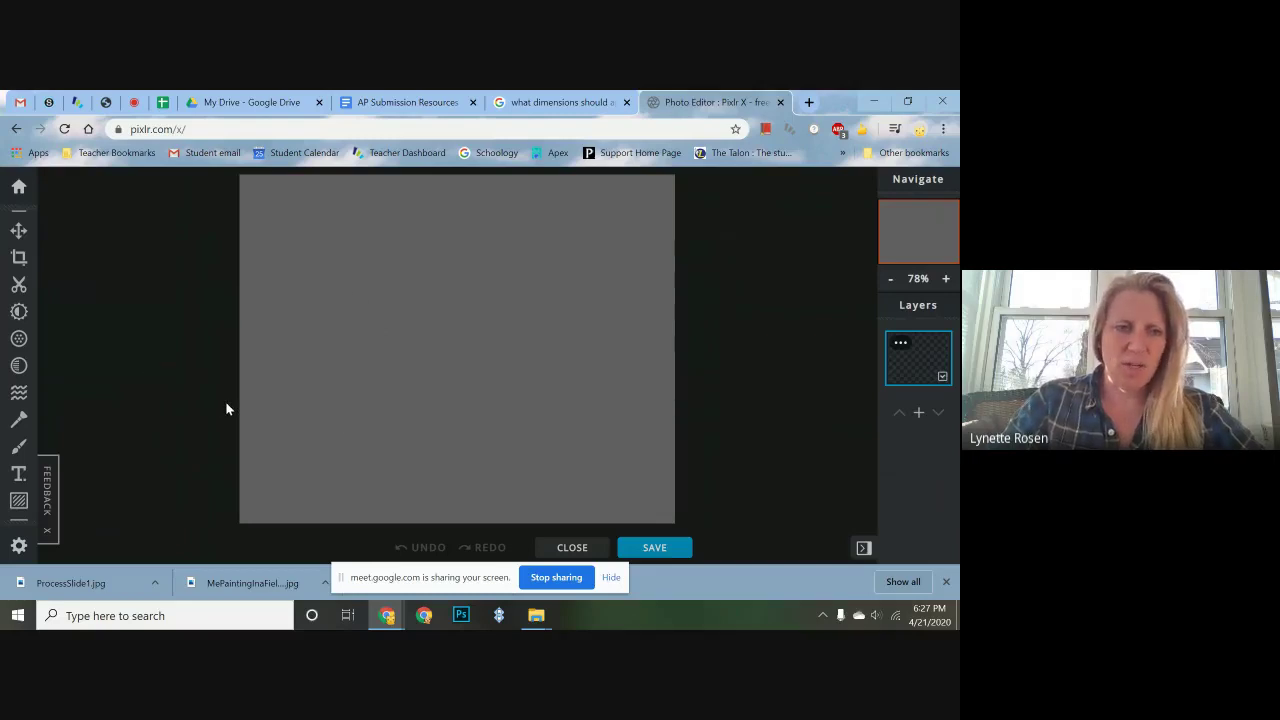
Step: Add a new text layer to the grey canvas and clear its placeholder sentence
left_click(18, 476)
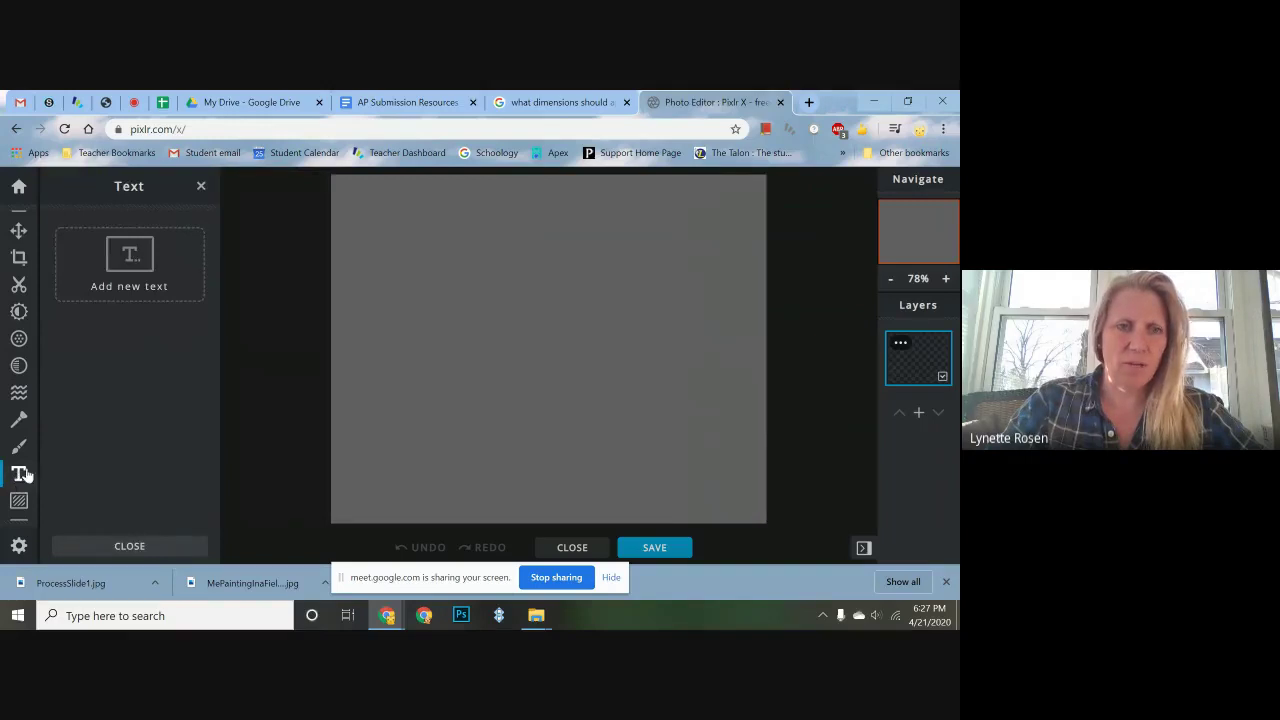
left_click(108, 270)
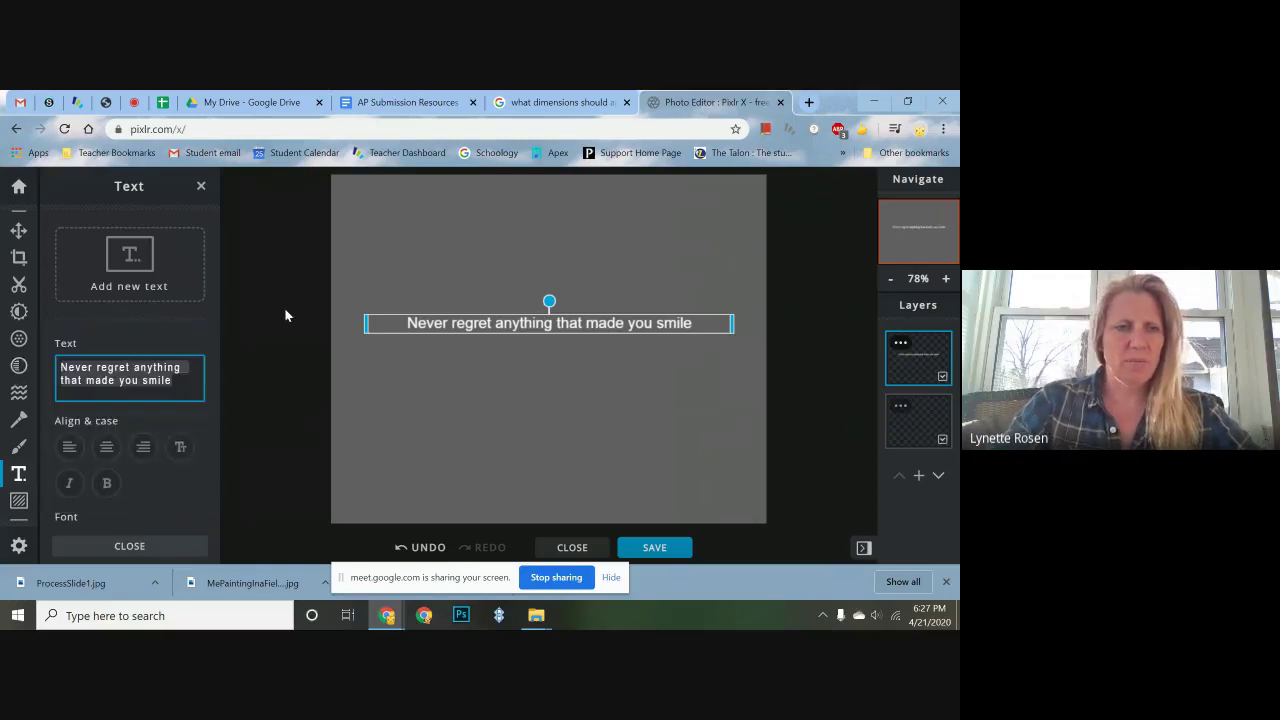
key("BackSpace")
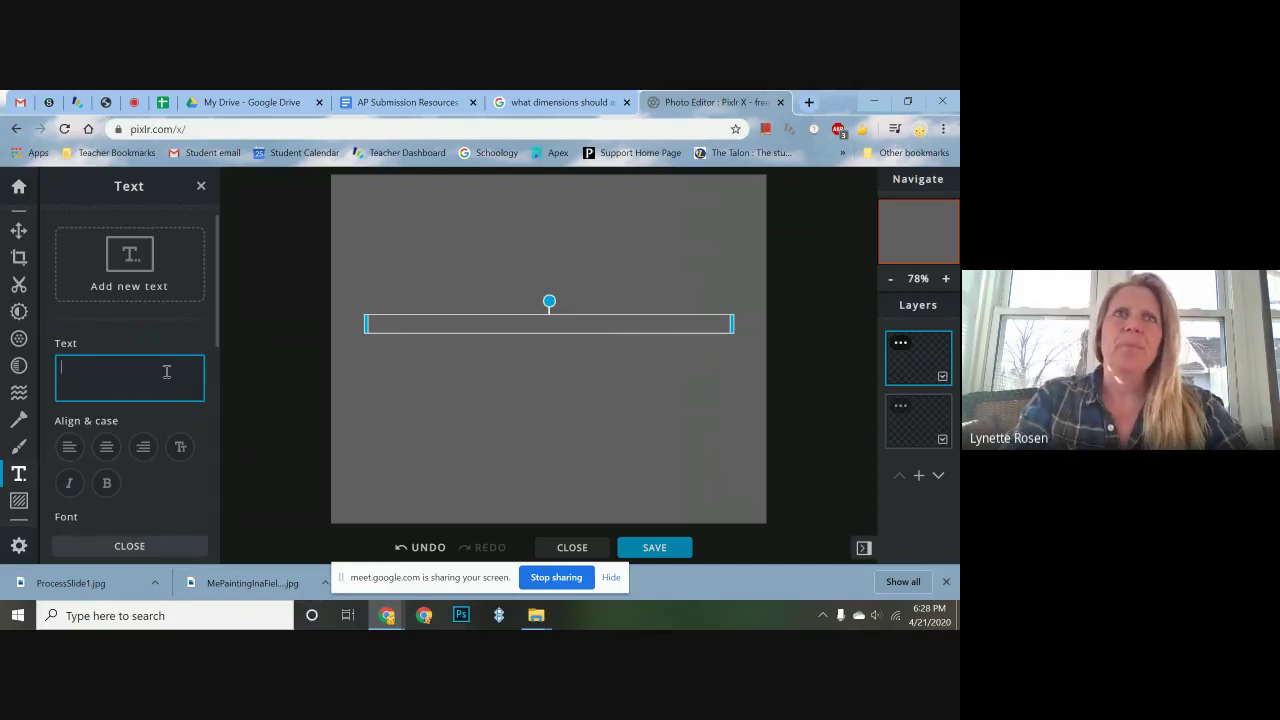
type("create")
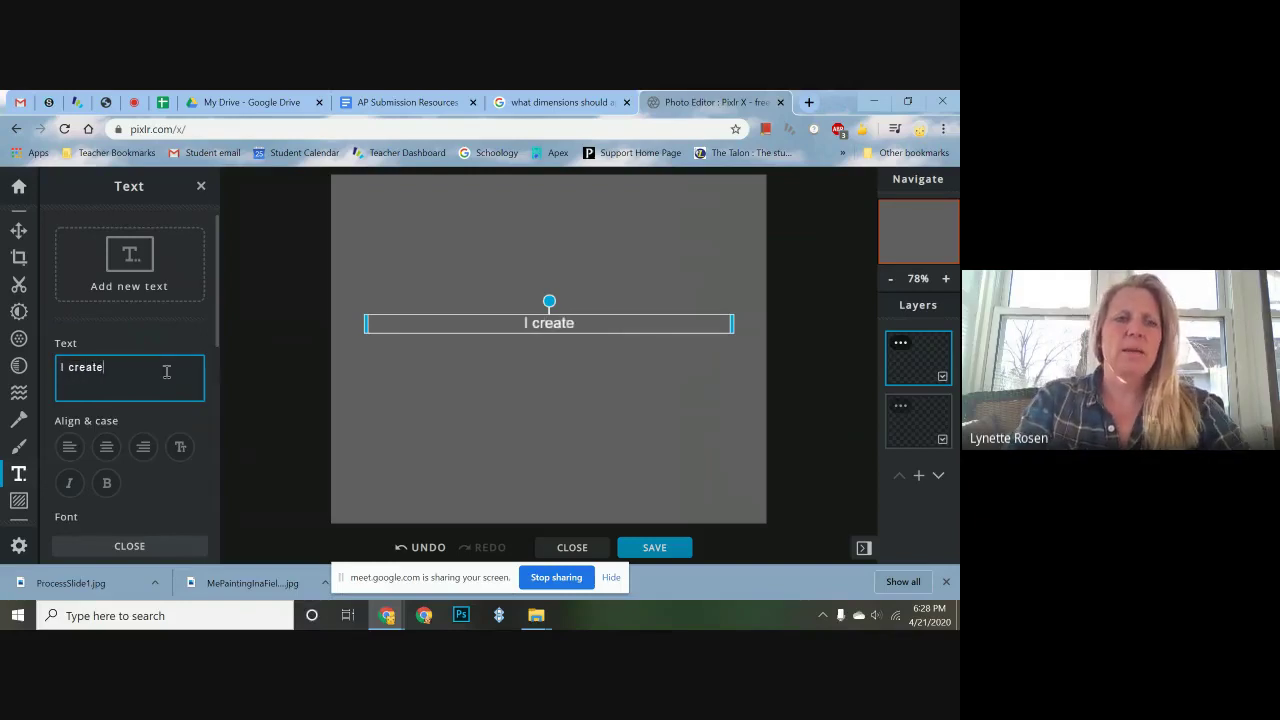
type(" my paintings by")
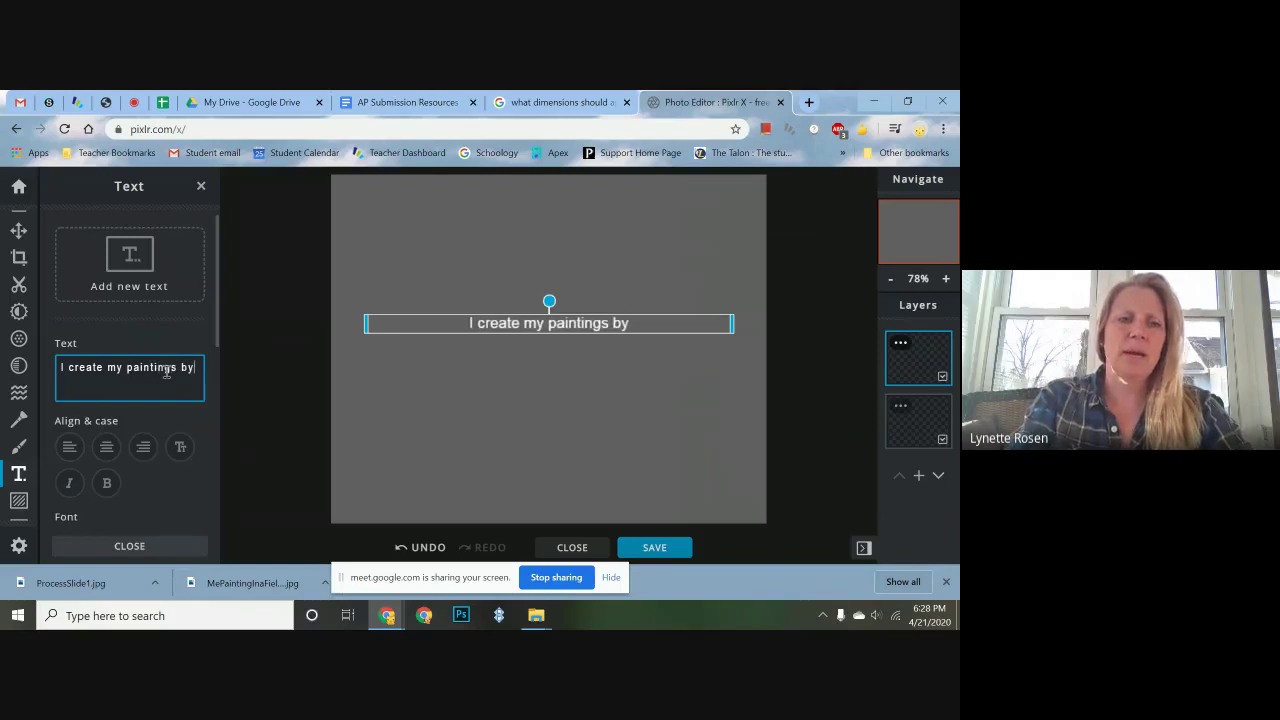
type(" chosing")
key("BackSpace")
key("BackSpace")
key("BackSpace")
key("BackSpace")
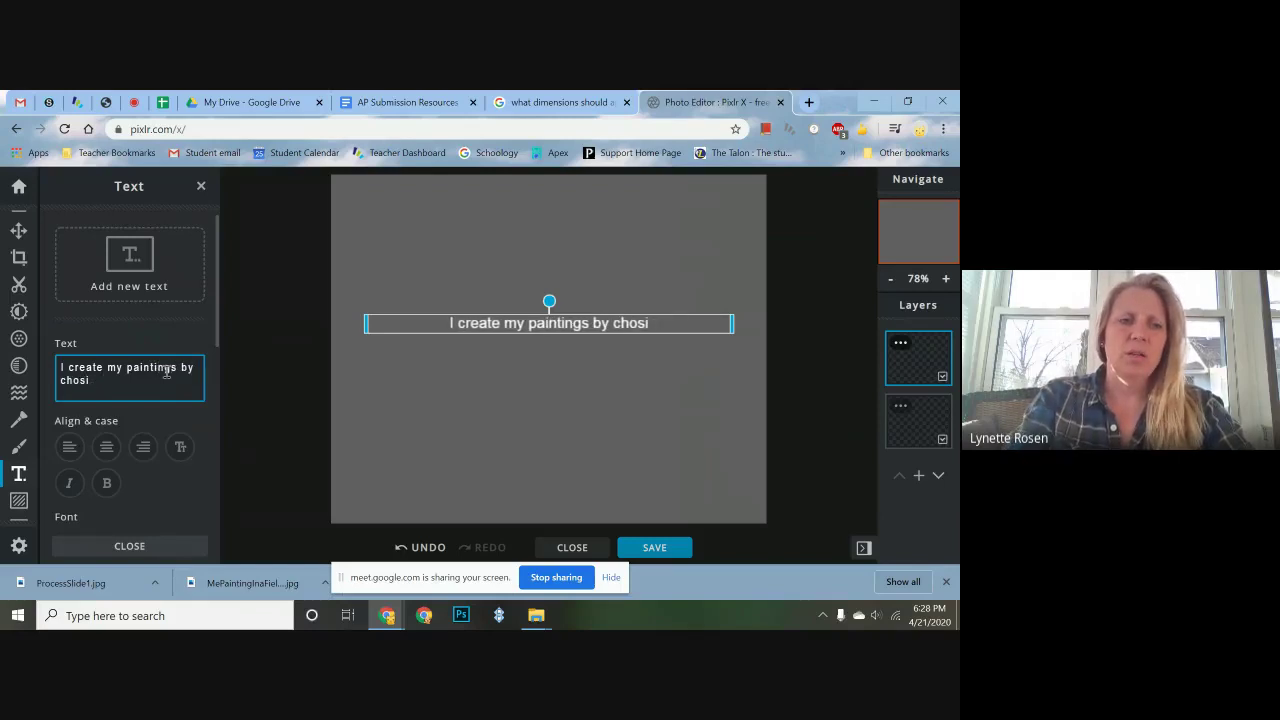
key("BackSpace")
key("BackSpace")
key("BackSpace")
key("BackSpace")
key("BackSpace")
key("BackSpace")
key("BackSpace")
key("BackSpace")
key("BackSpace")
key("BackSpace")
key("BackSpace")
key("BackSpace")
key("BackSpace")
key("BackSpace")
key("BackSpace")
key("BackSpace")
key("BackSpace")
key("BackSpace")
key("BackSpace")
key("BackSpace")
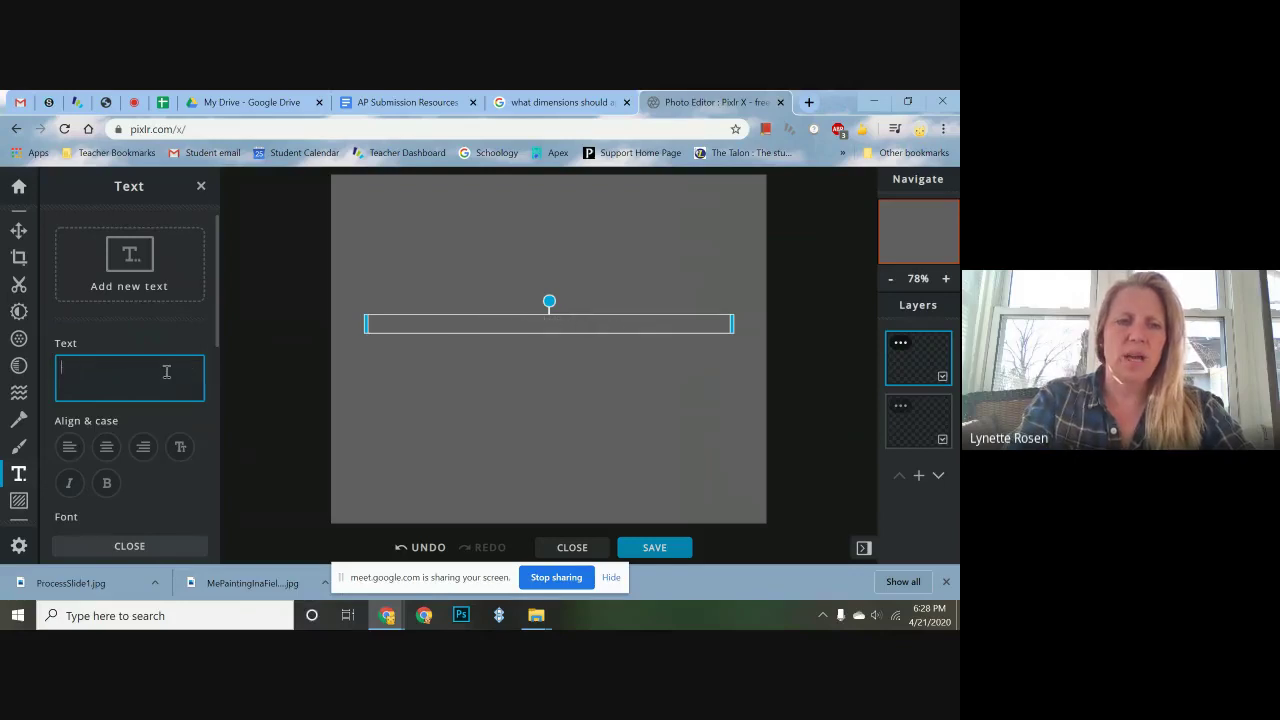
Step: Enter the text "I start each painting by creating a few thumbnails or value studies of views around me."
type("start ")
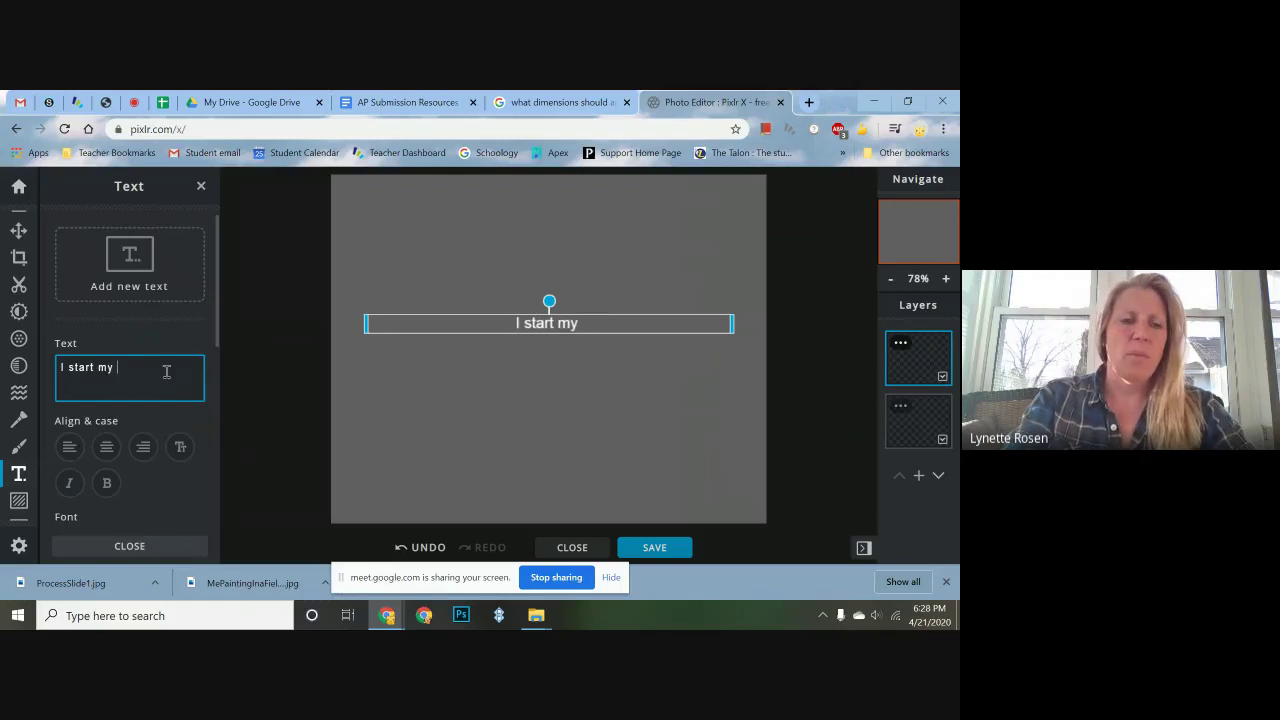
type("each art")
key("BackSpace")
key("BackSpace")
key("BackSpace")
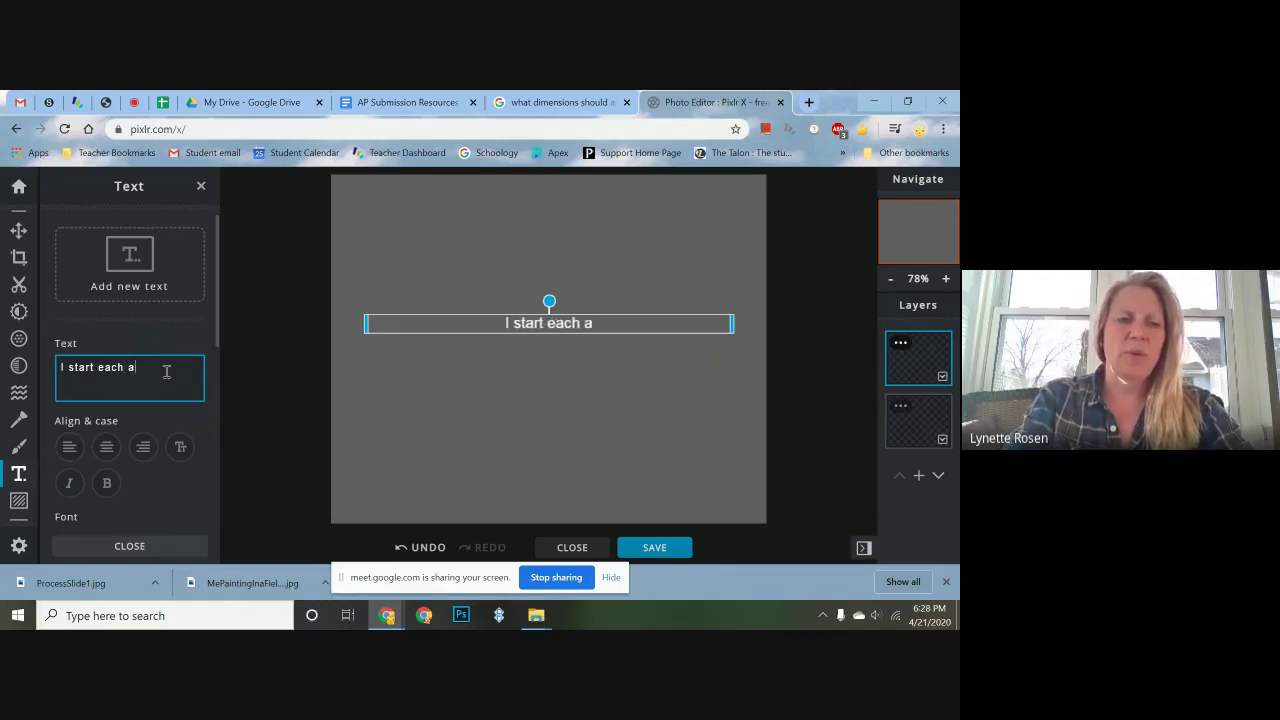
type("paintings")
key("BackSpace")
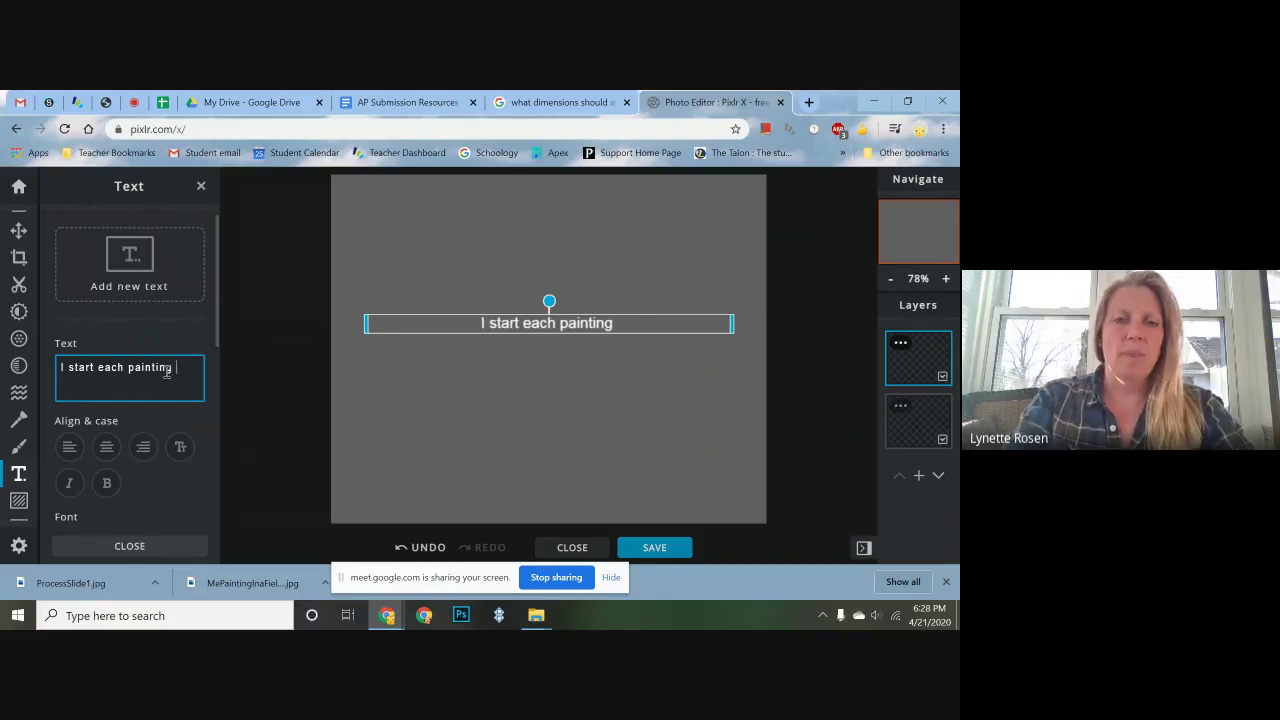
type("by c")
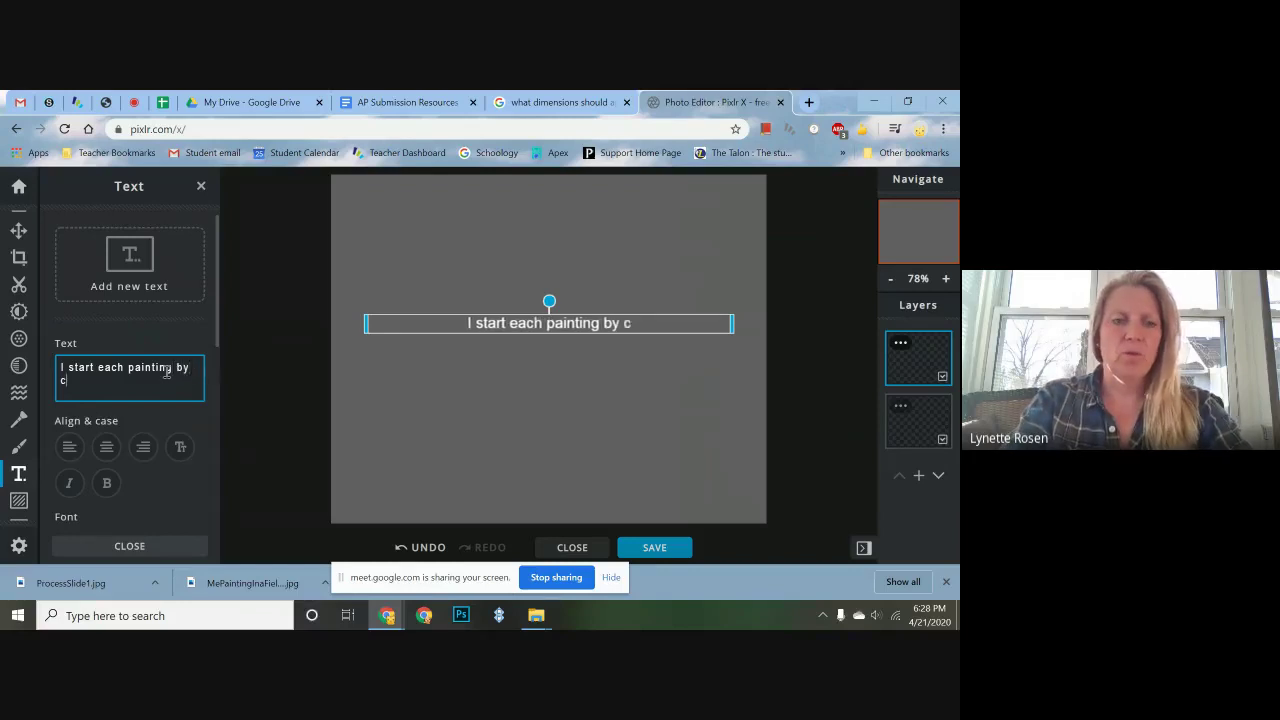
type("reating a ")
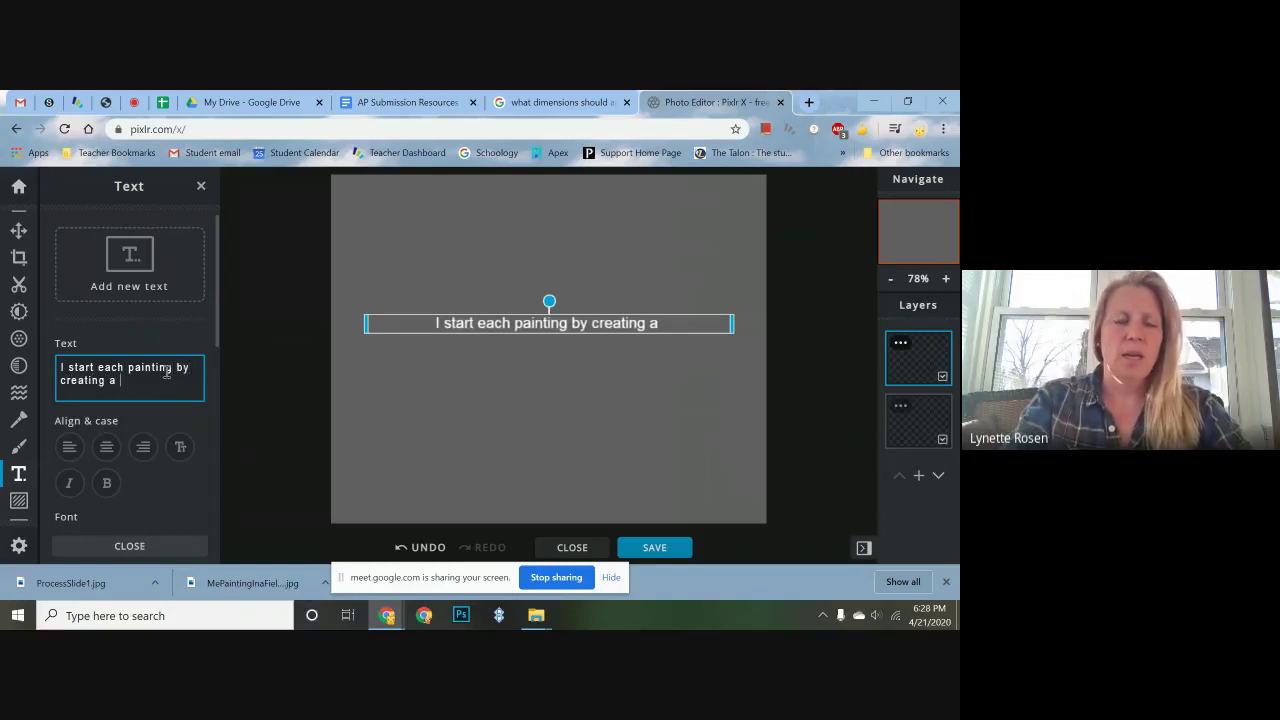
type("few thum")
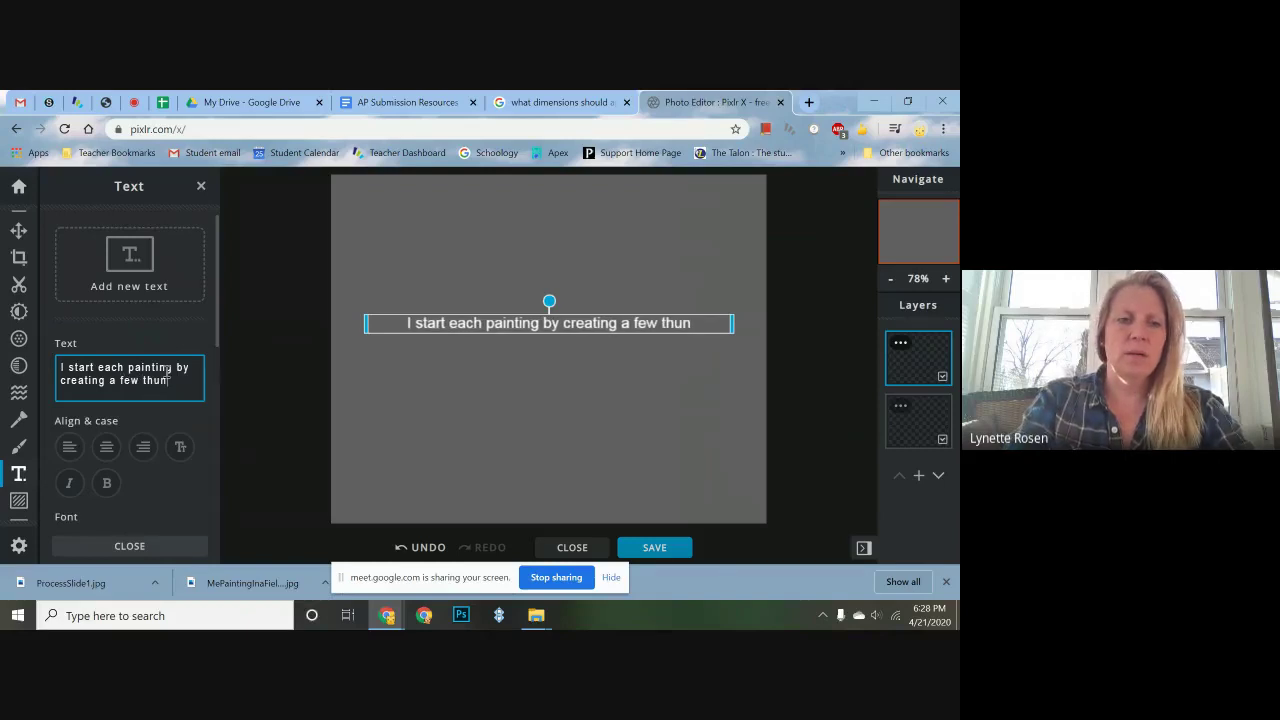
key("BackSpace")
type("mb")
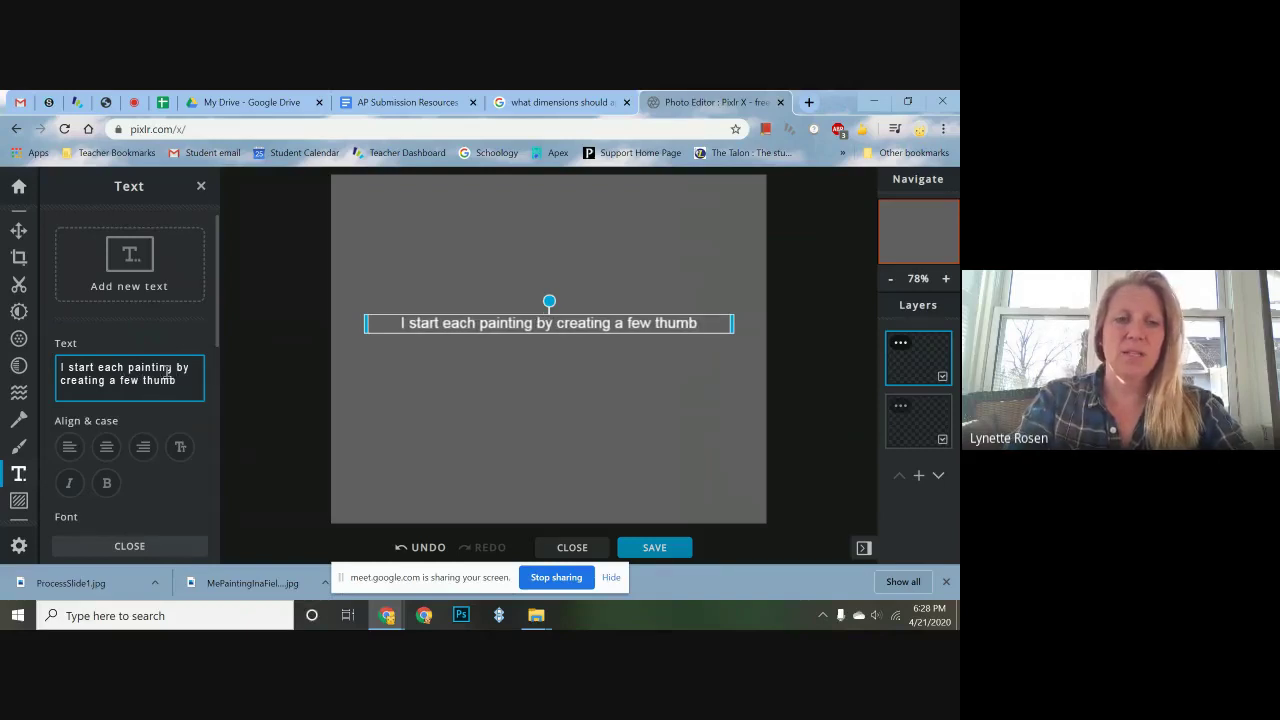
type("nails")
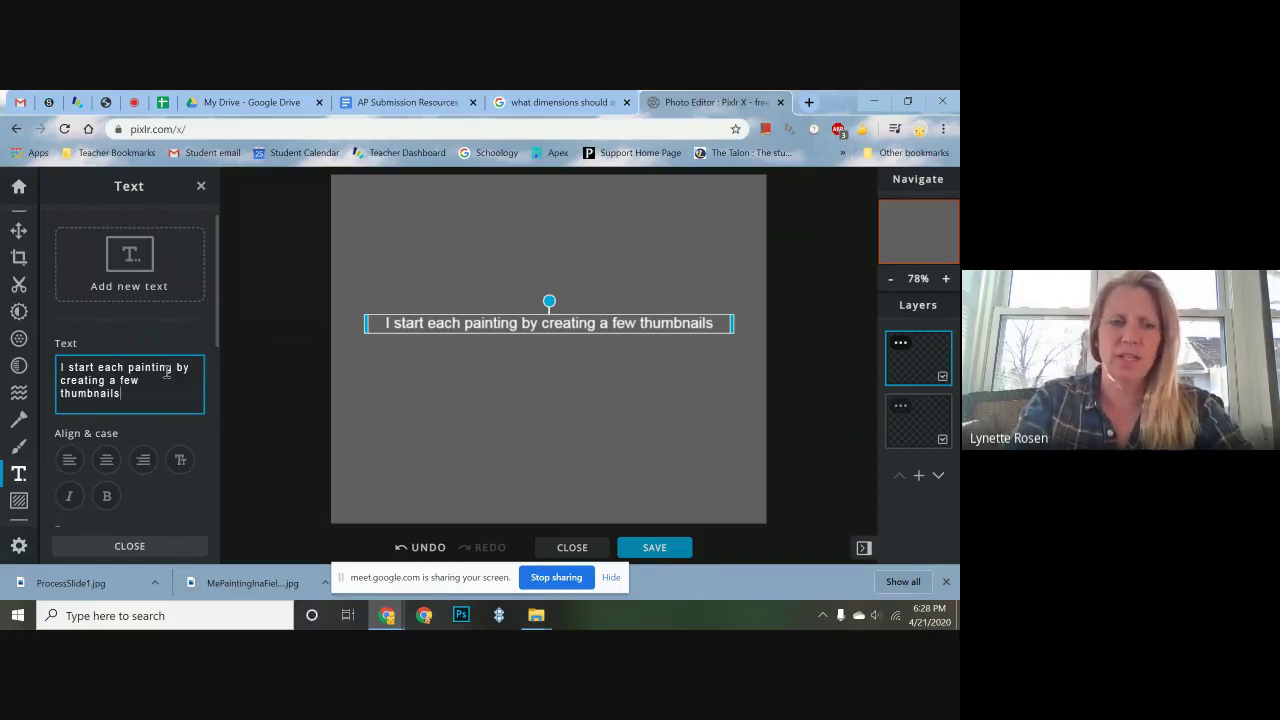
type("or ")
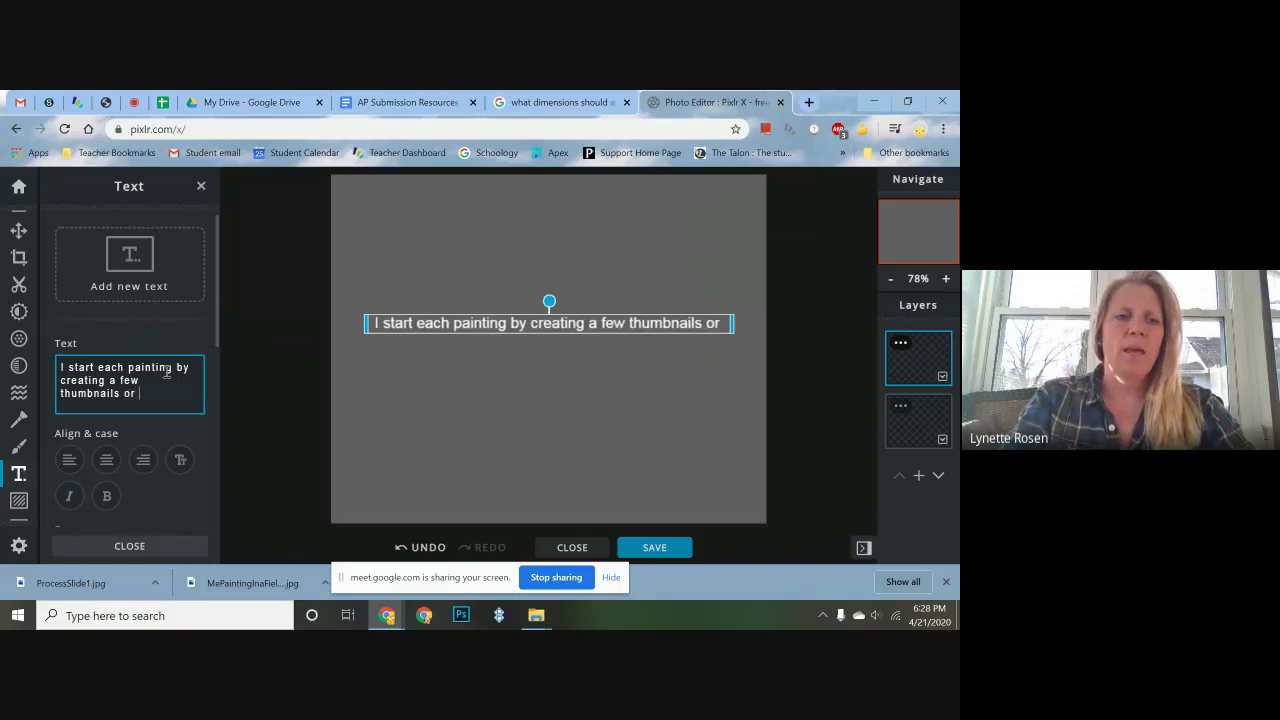
type("value stueid")
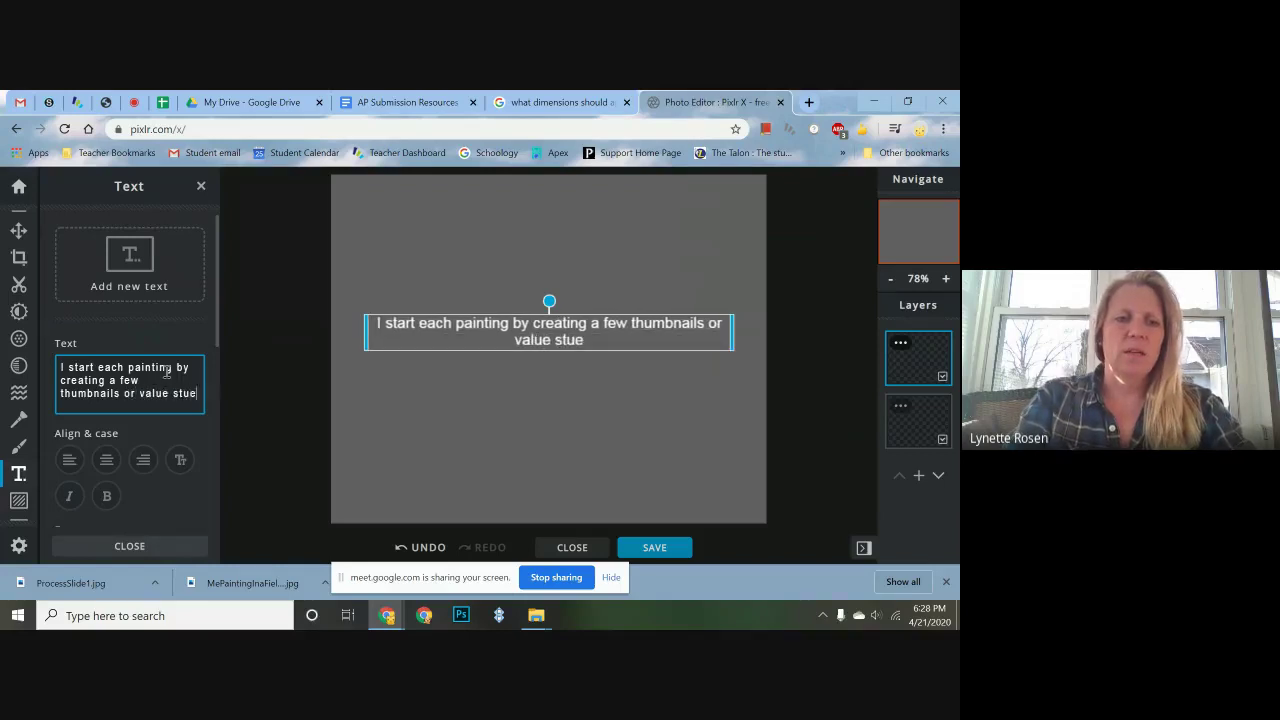
key("BackSpace")
key("BackSpace")
key("BackSpace")
type("d")
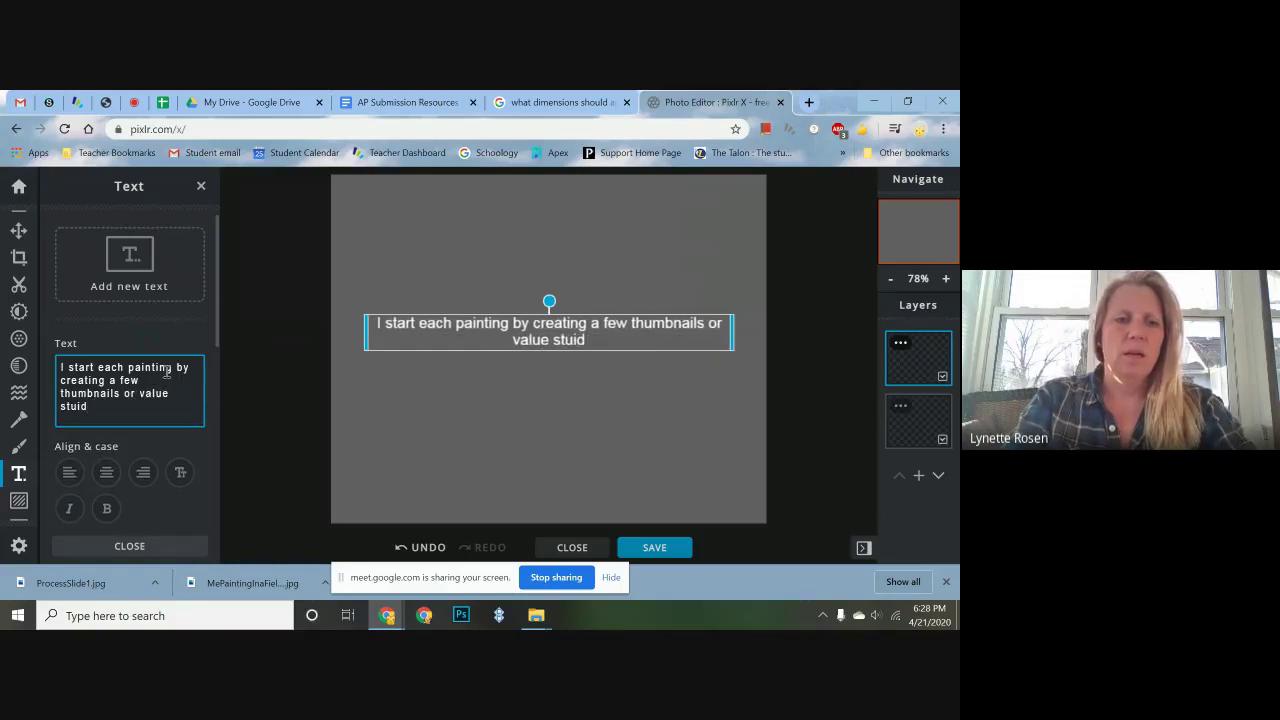
type("ies of ")
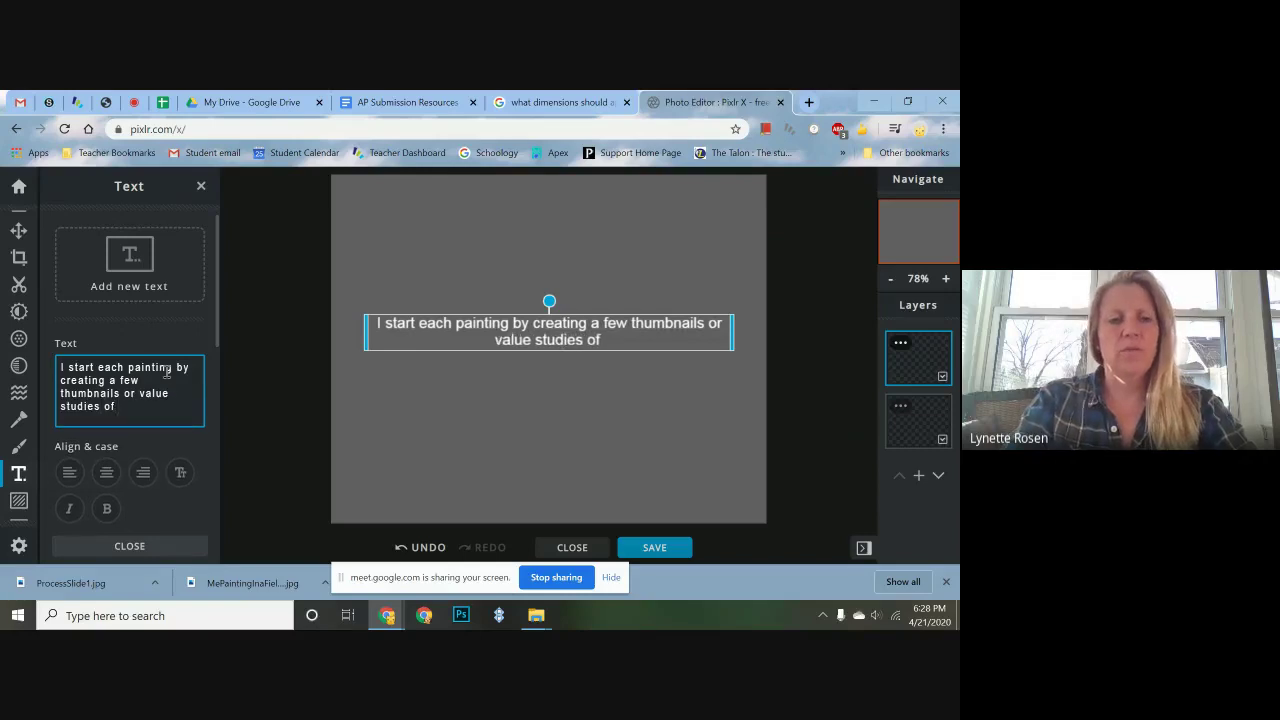
type("views around")
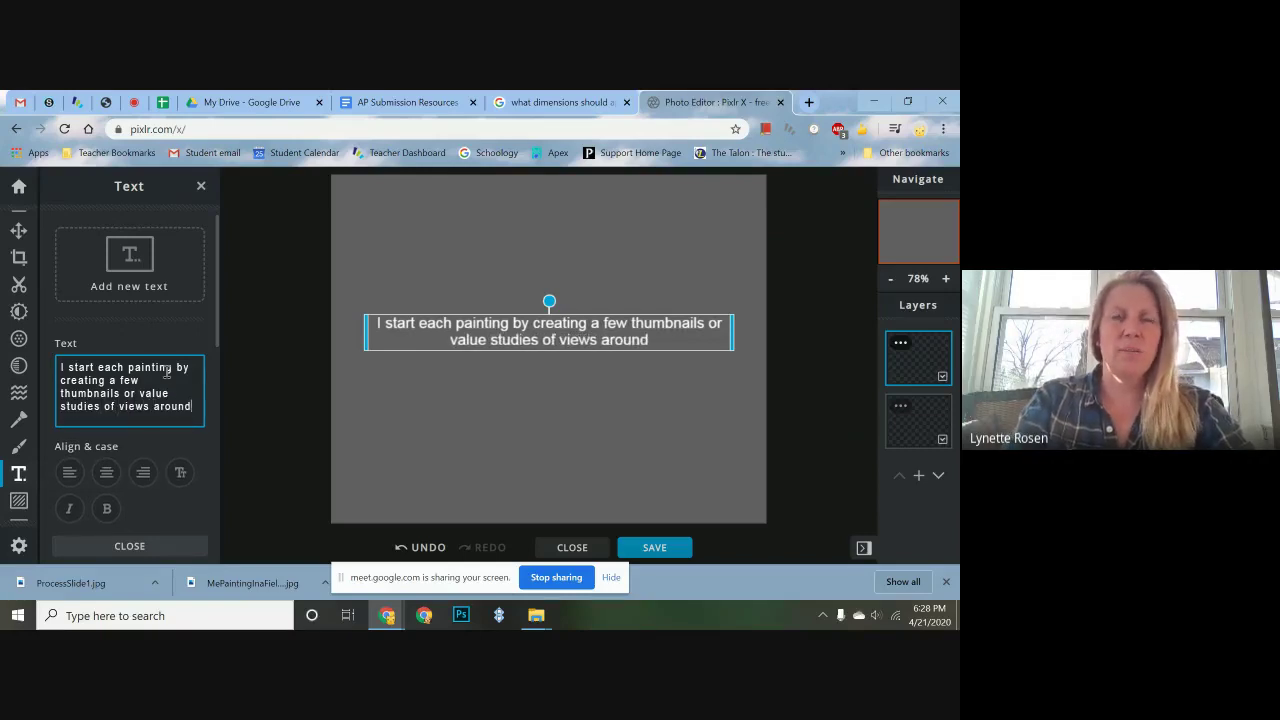
type(" me.")
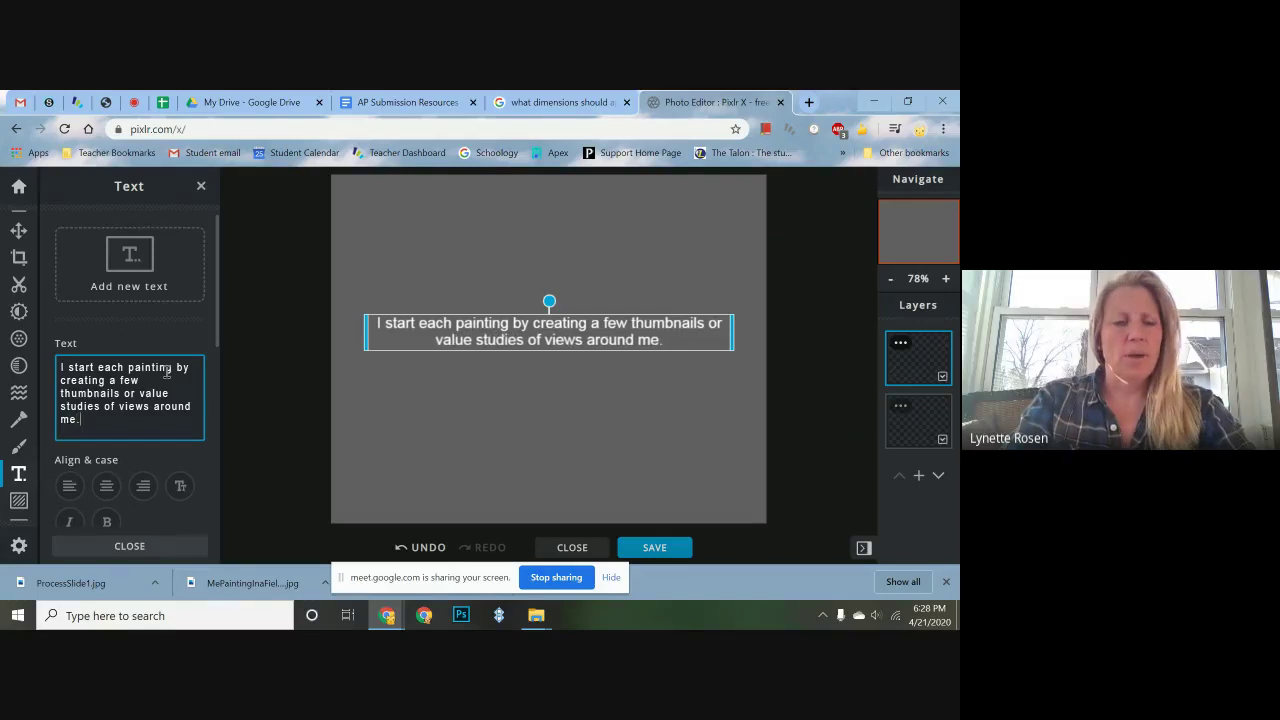
Step: Add the sentence "I then mix my color palette, block in the shapes and build layers of color." to the end of the text
type("  I then")
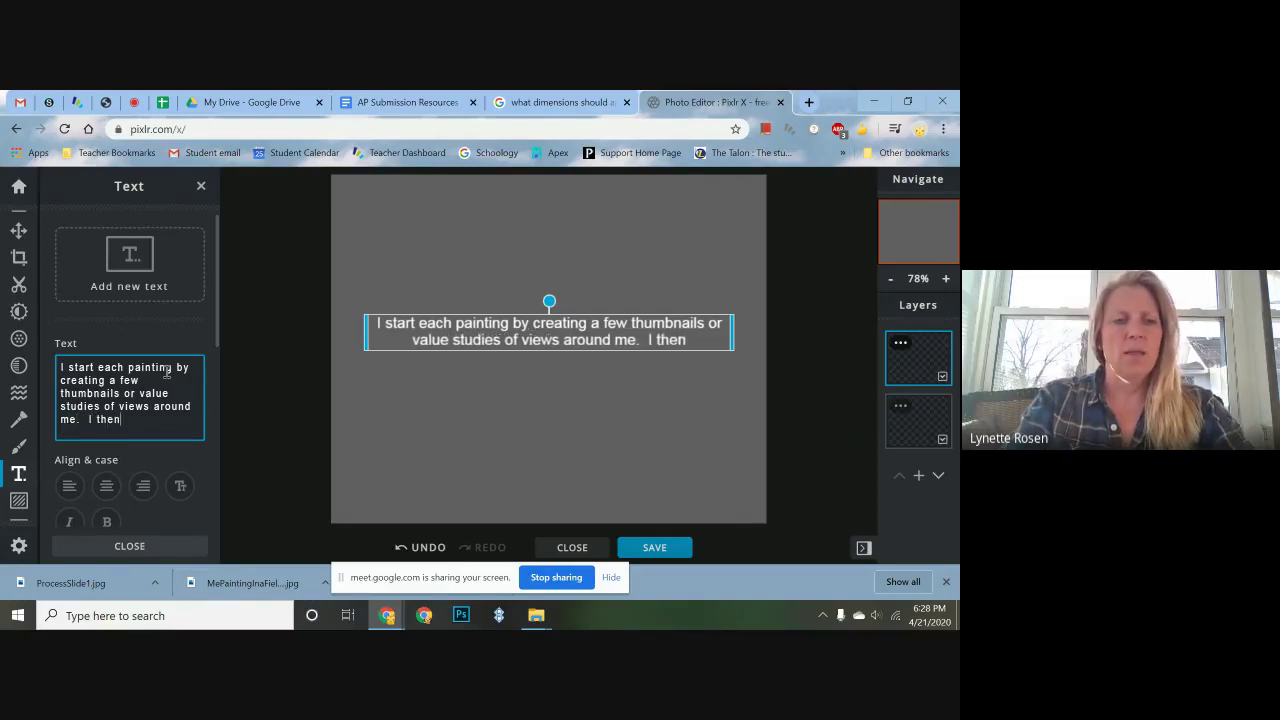
type(" mix my col")
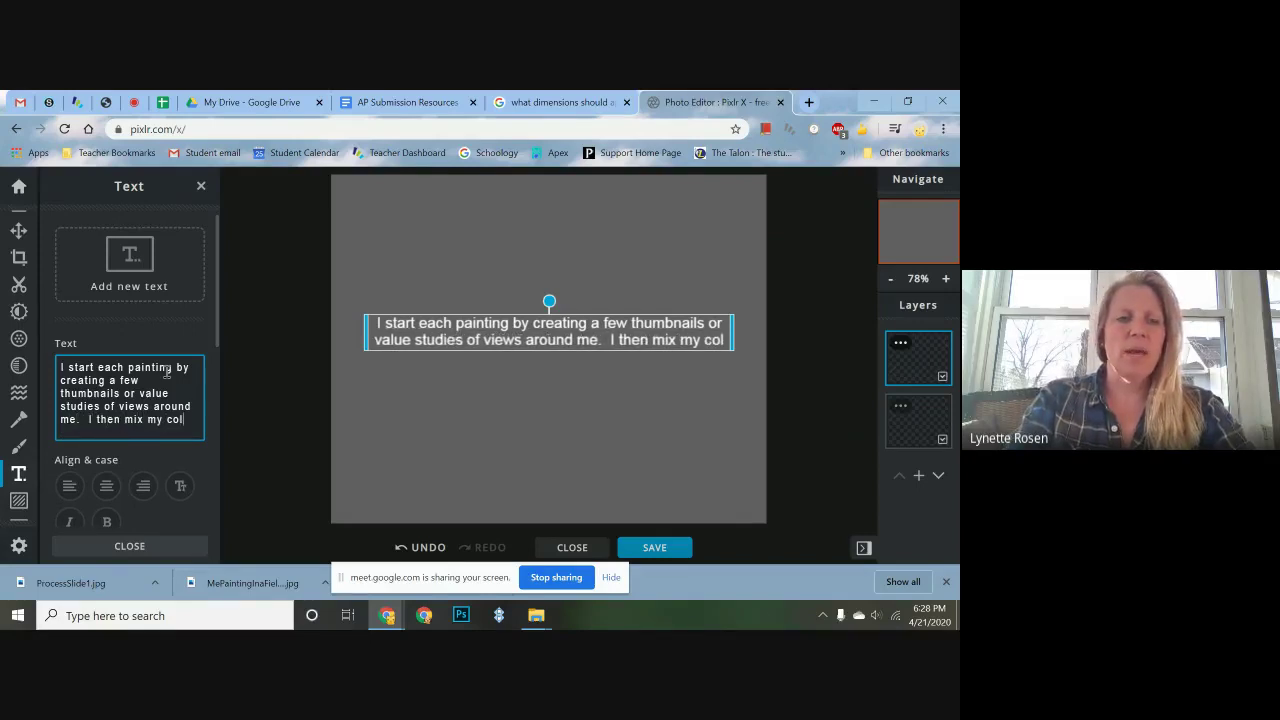
type("or pa")
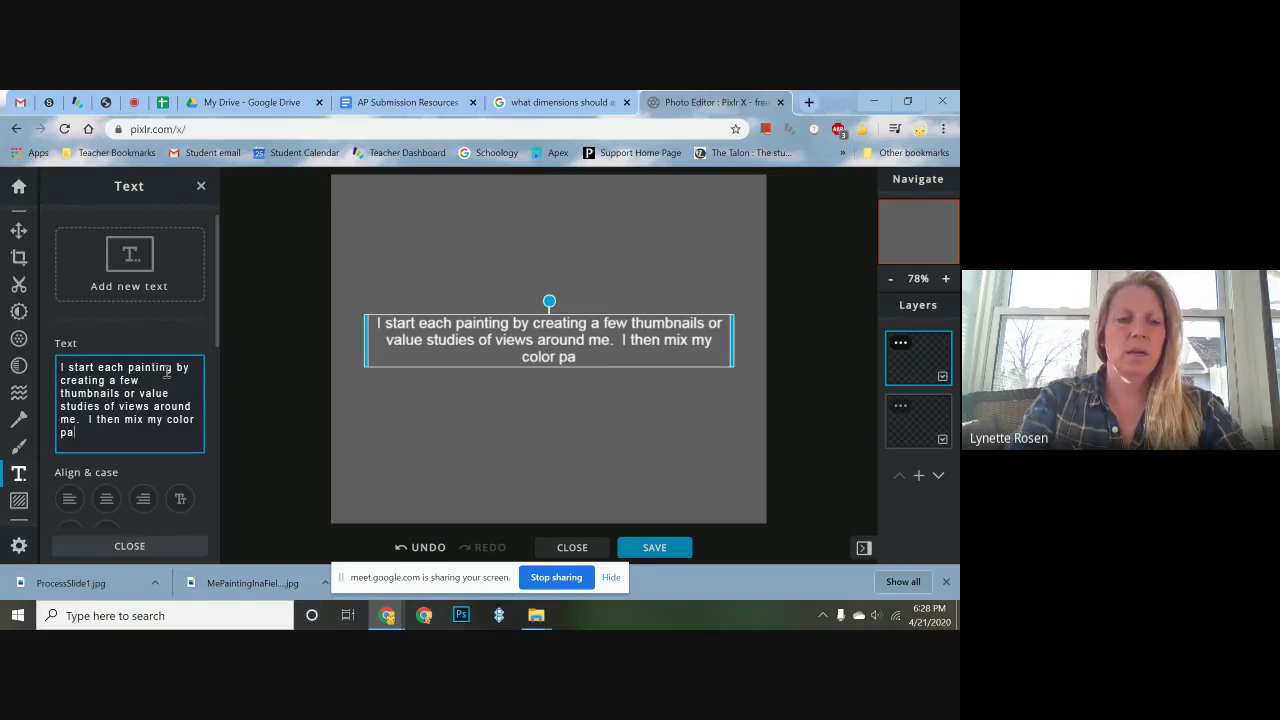
type("lette, ")
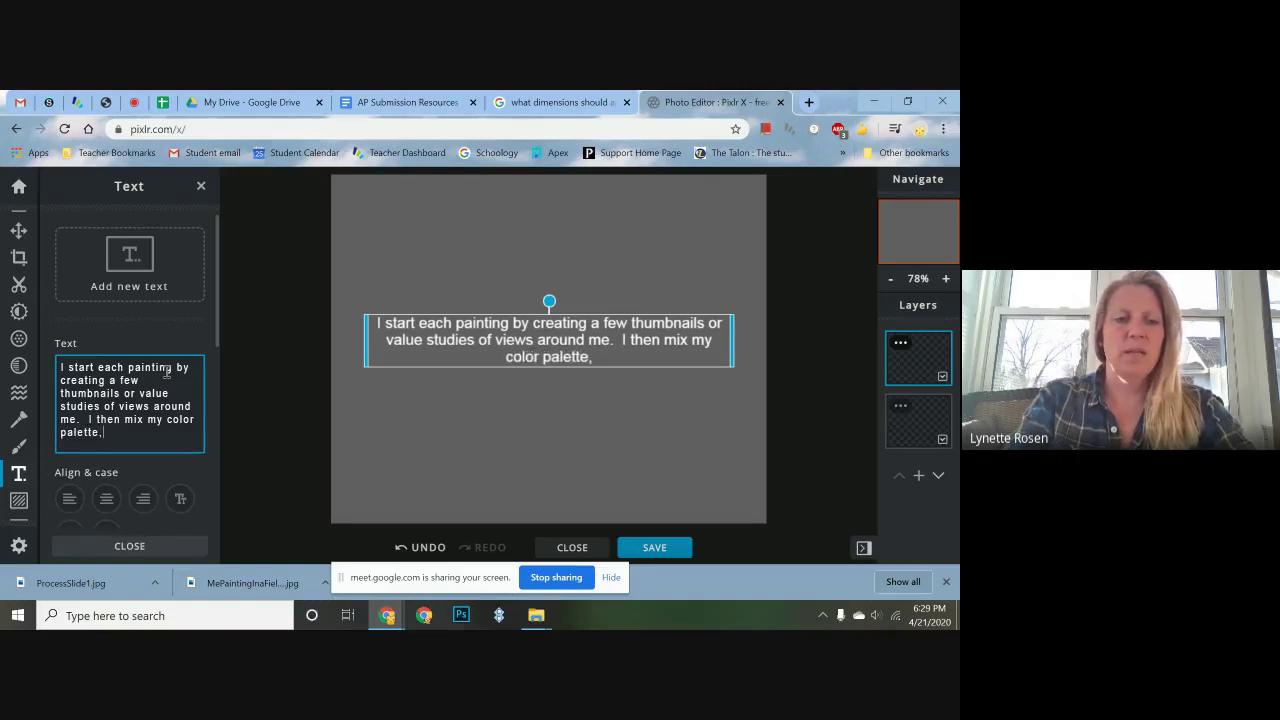
type("blci")
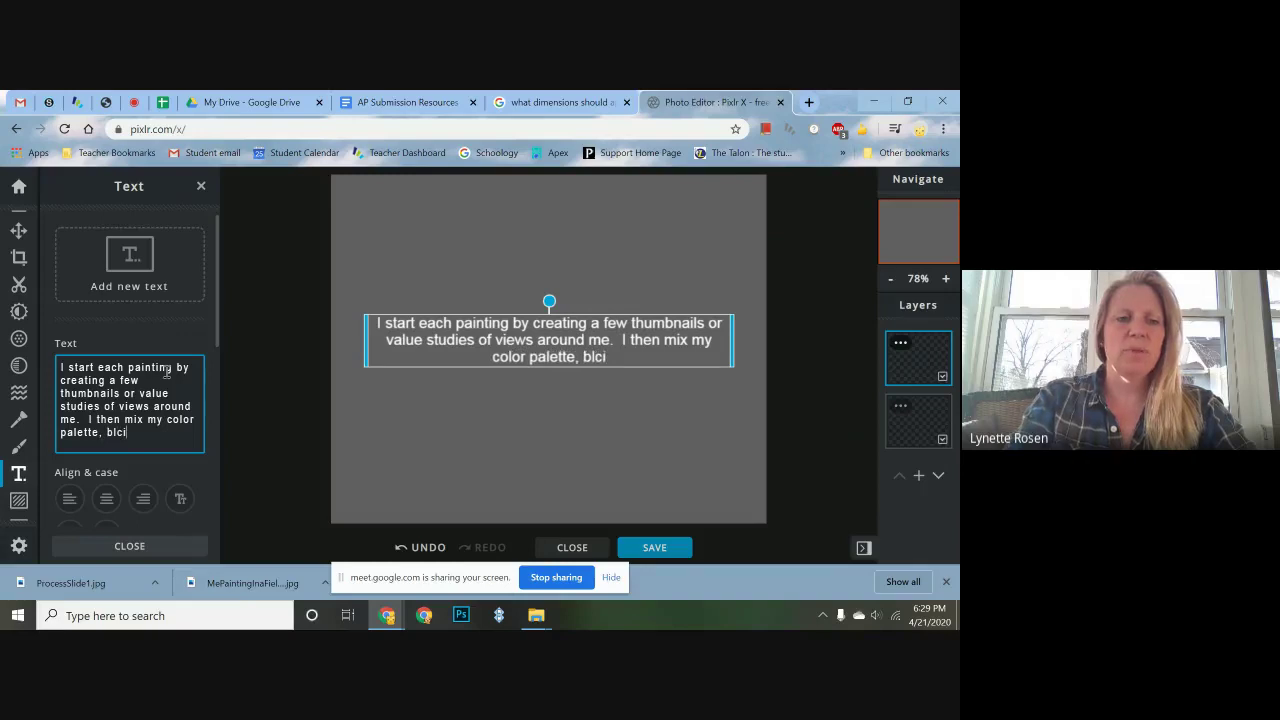
key("BackSpace")
type("o")
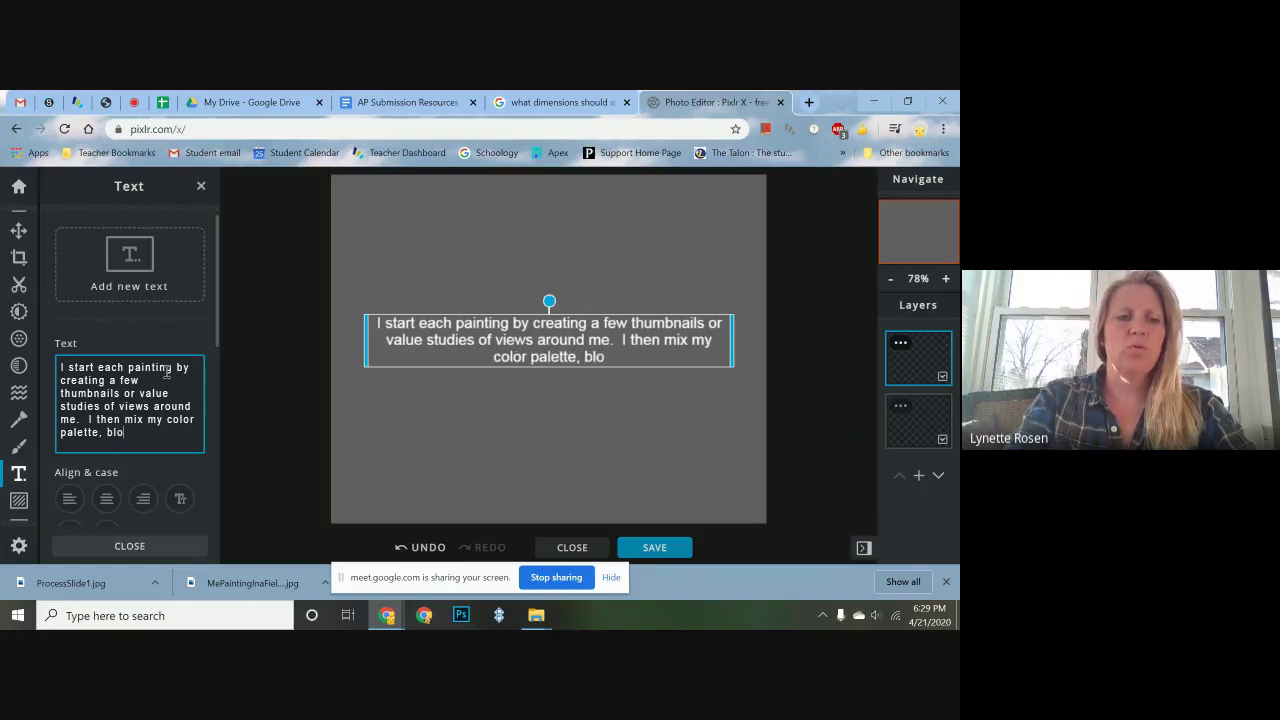
type("ck in the")
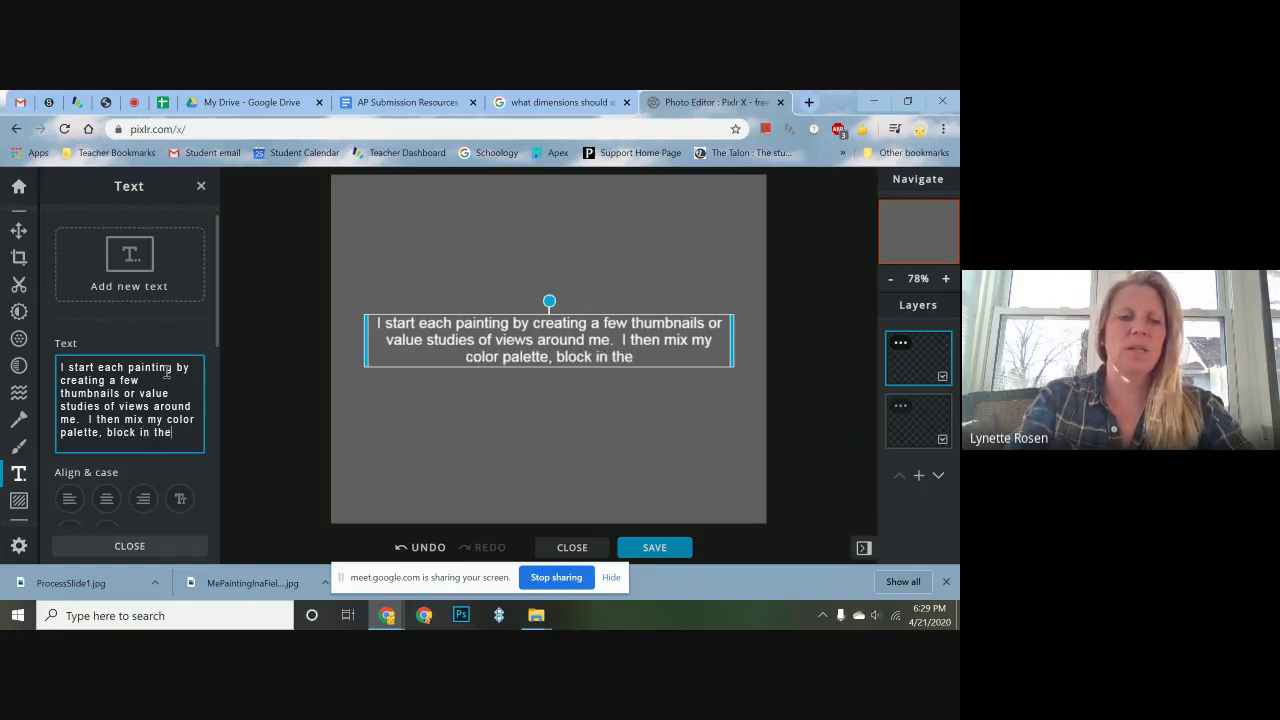
type(" shape")
key("BackSpace")
key("BackSpace")
key("BackSpace")
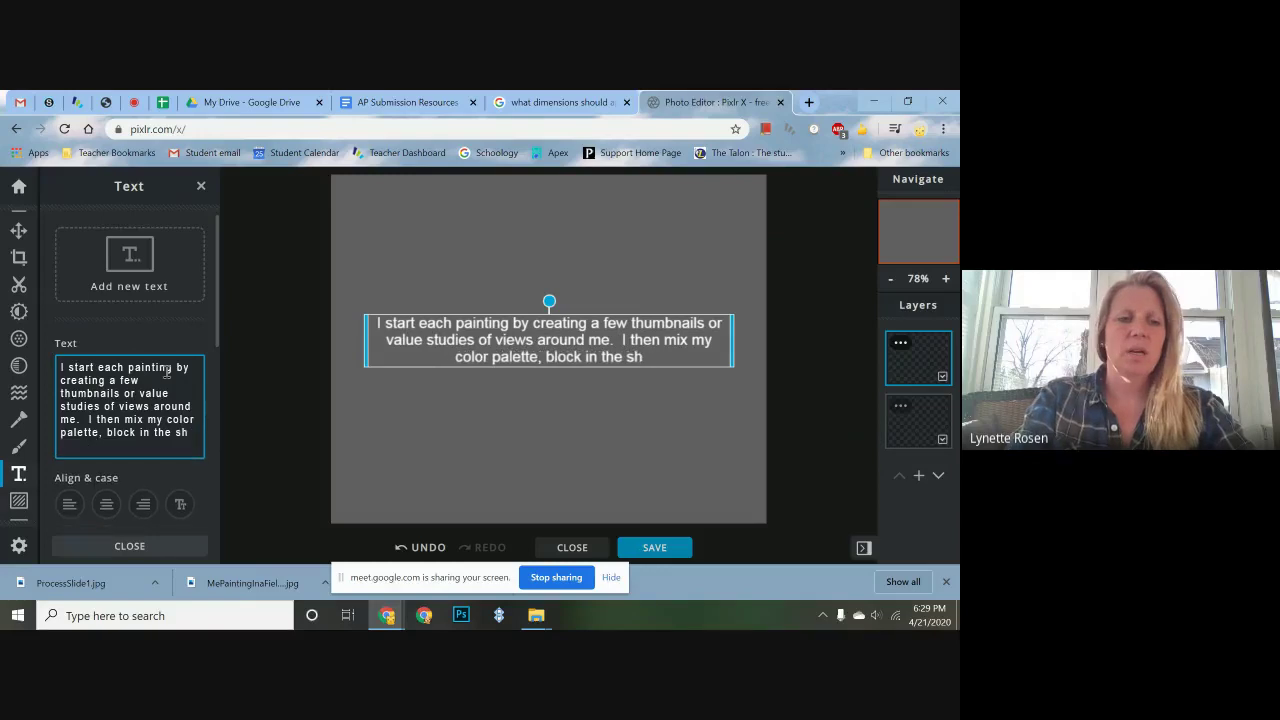
type("apes and bu")
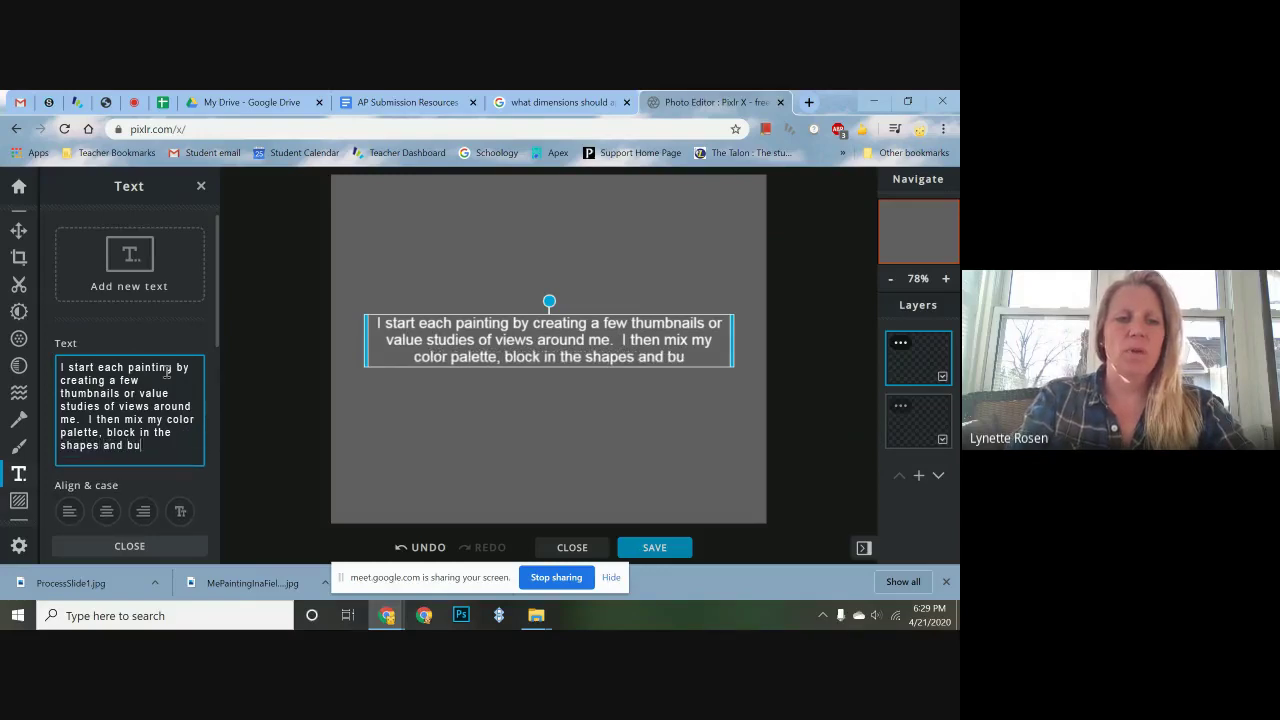
type("lld la")
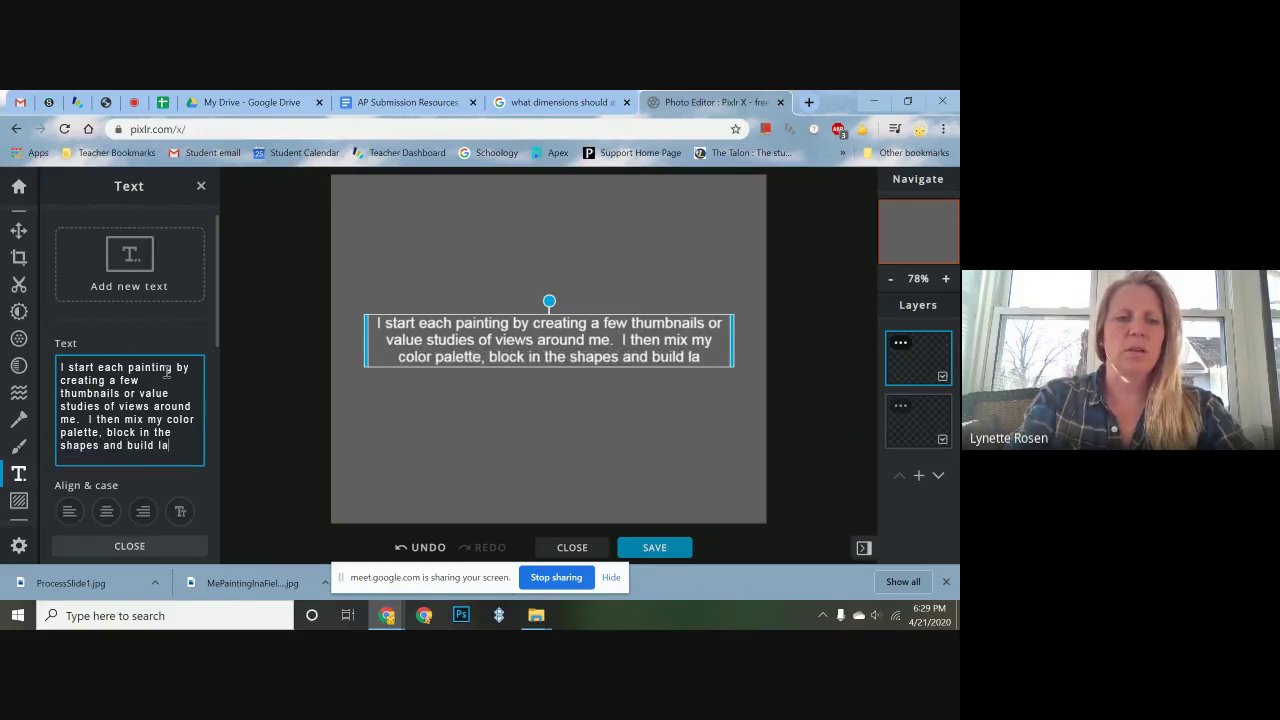
type("yers of color.")
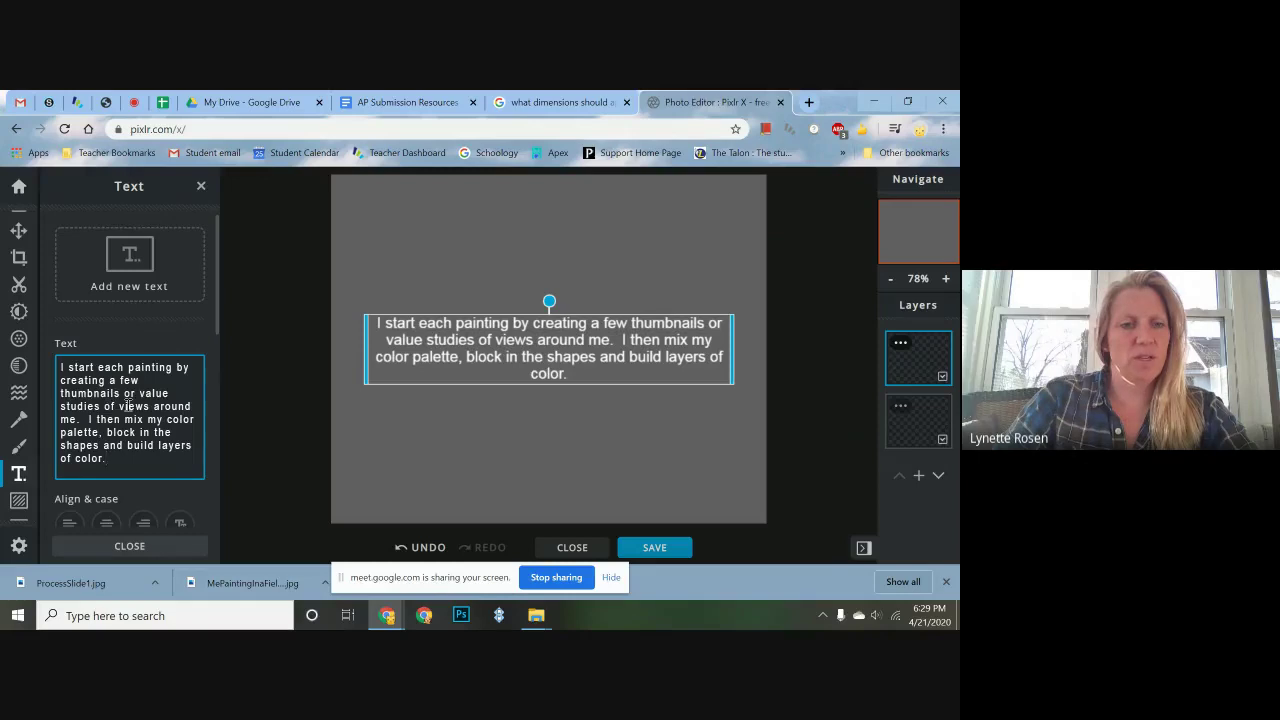
Step: Insert "Based on the depth, forms, and light;" before "I then mix my color palette" and move the text block to the canvas's upper-left area
type("Based on the")
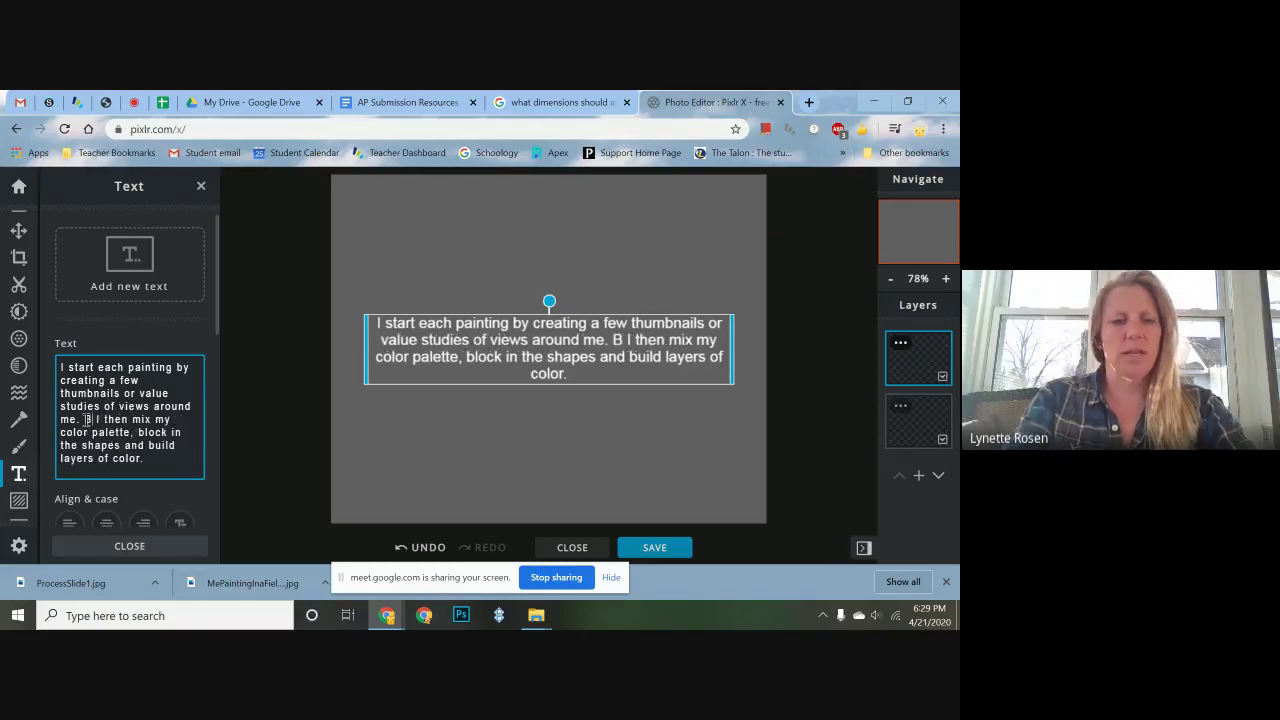
type(" depth, f")
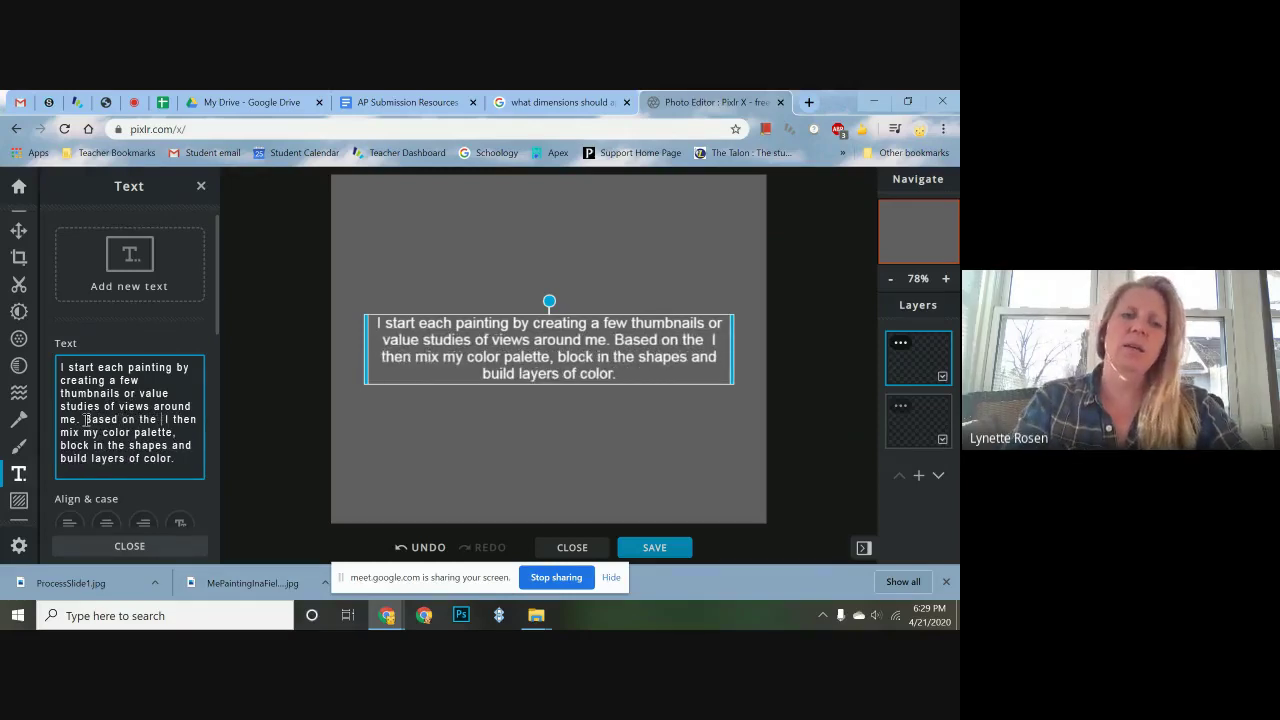
type("orms")
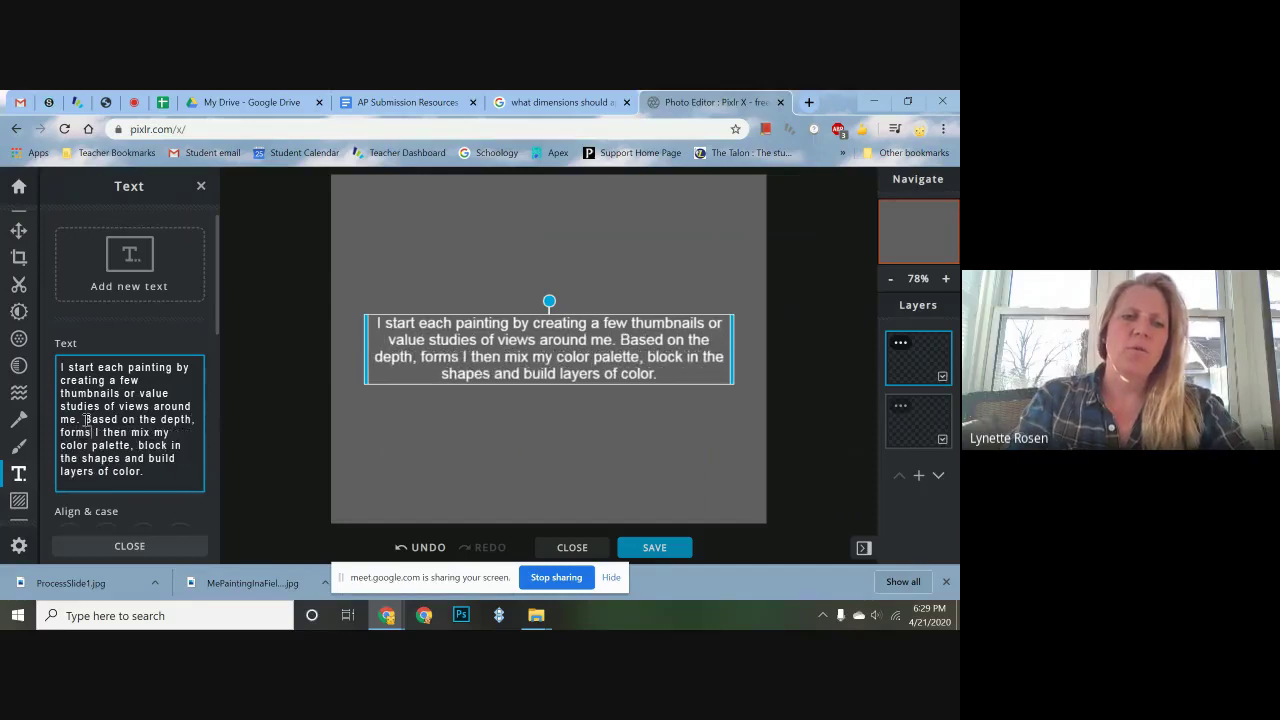
type(", and ")
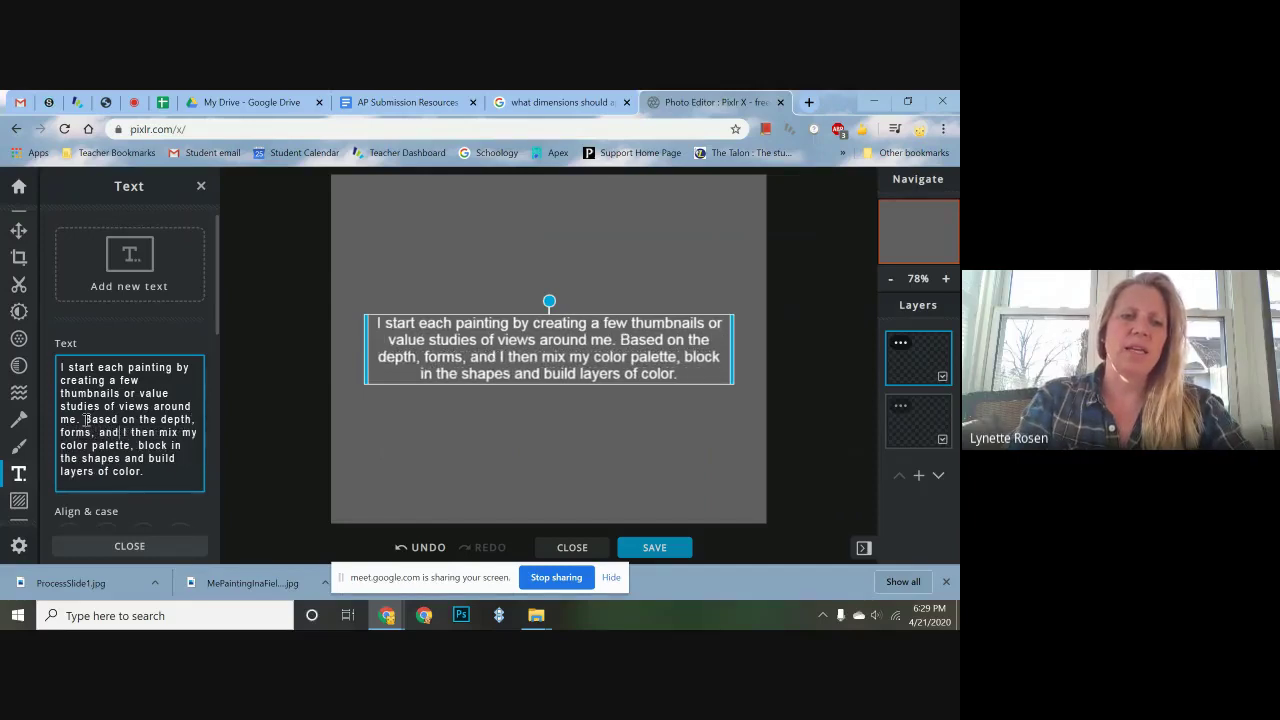
type("light ")
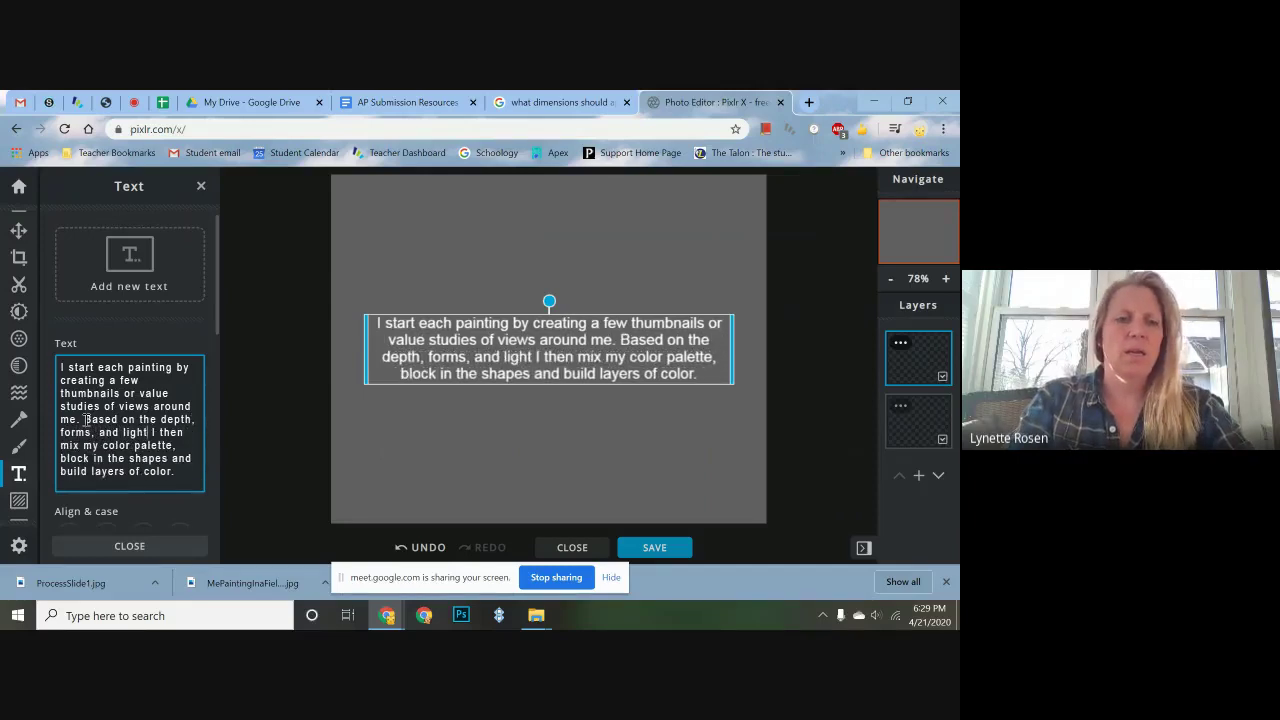
type(";")
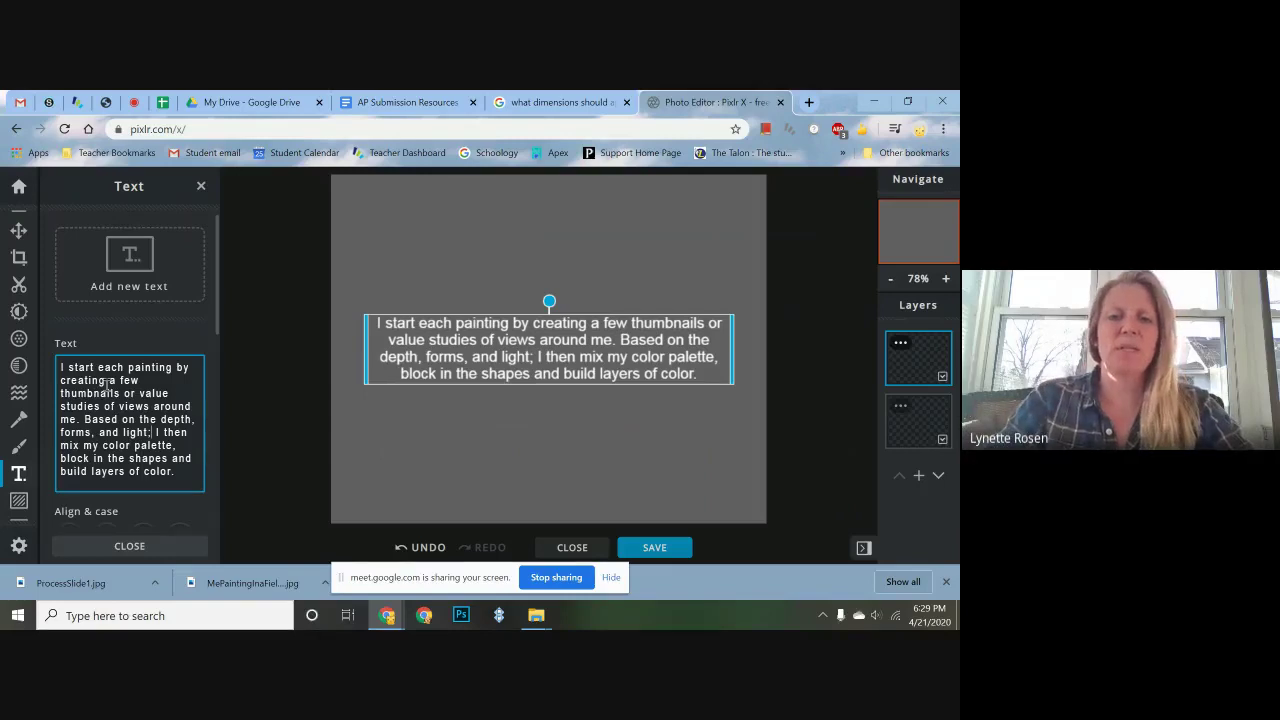
left_click_drag(412, 356, 387, 229)
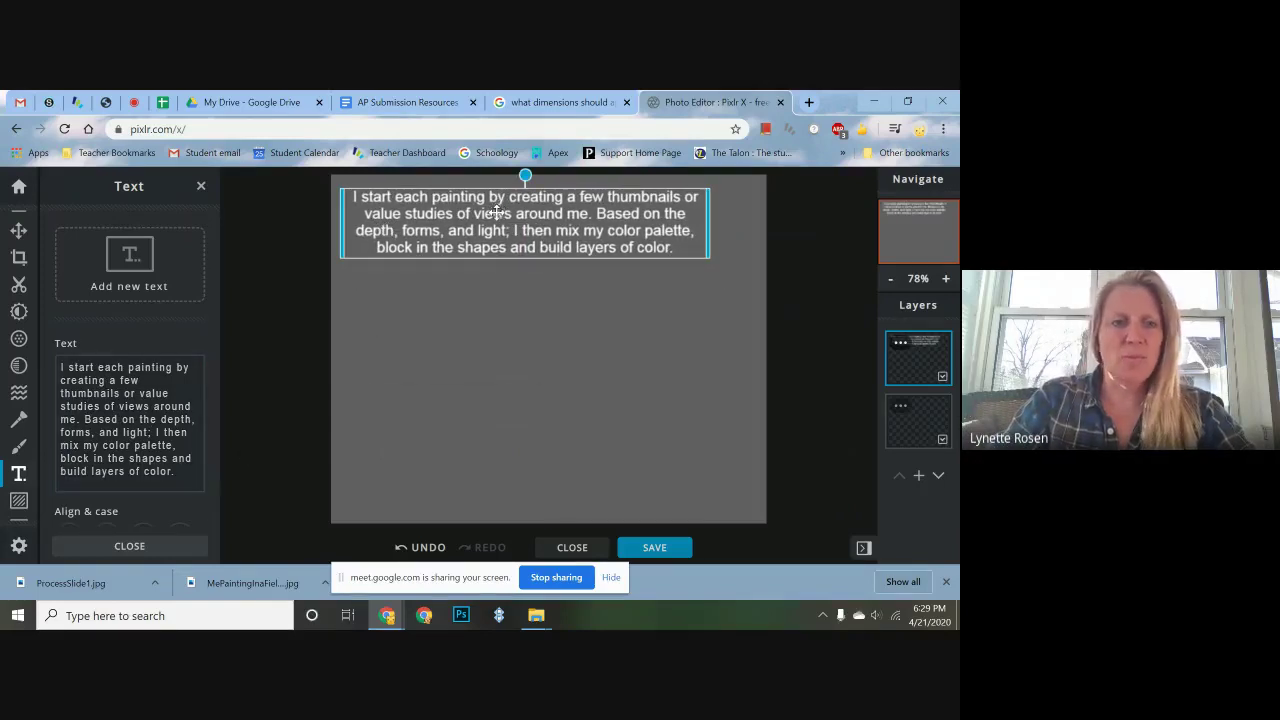
Step: Preview different fonts on the paragraph and set its font to Verdana
scroll(150, 425, "down", 3)
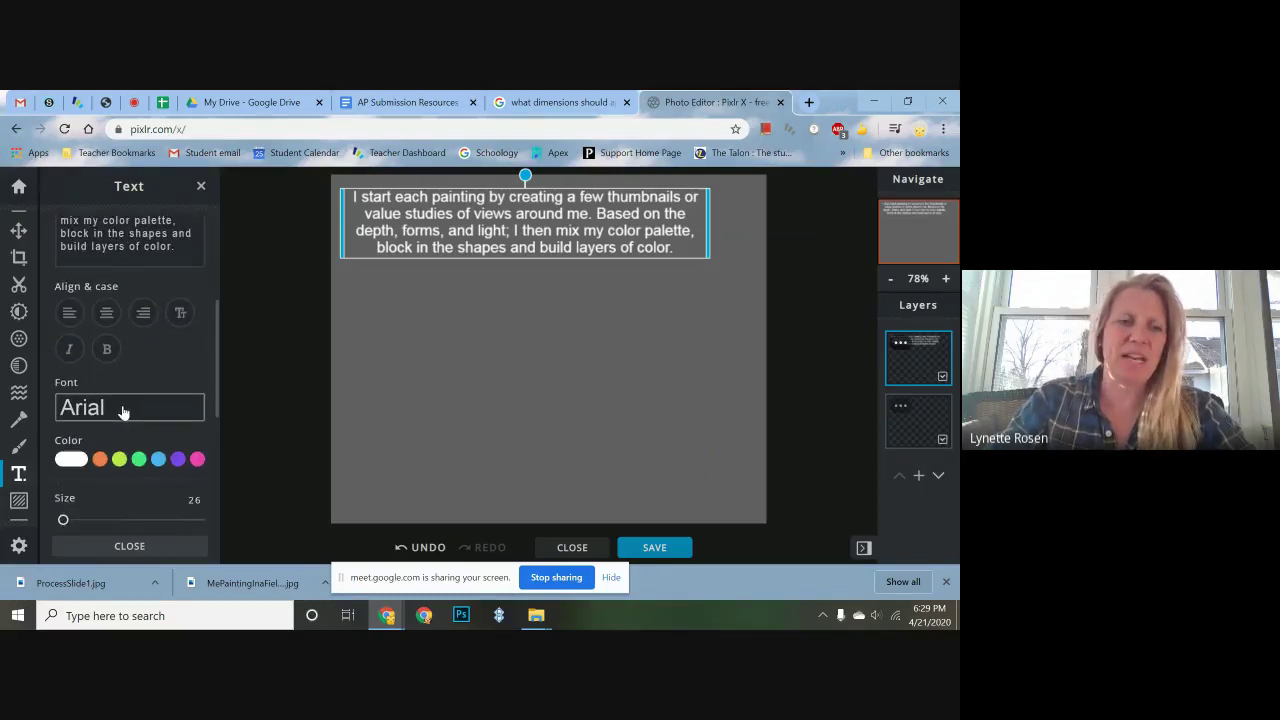
left_click(121, 410)
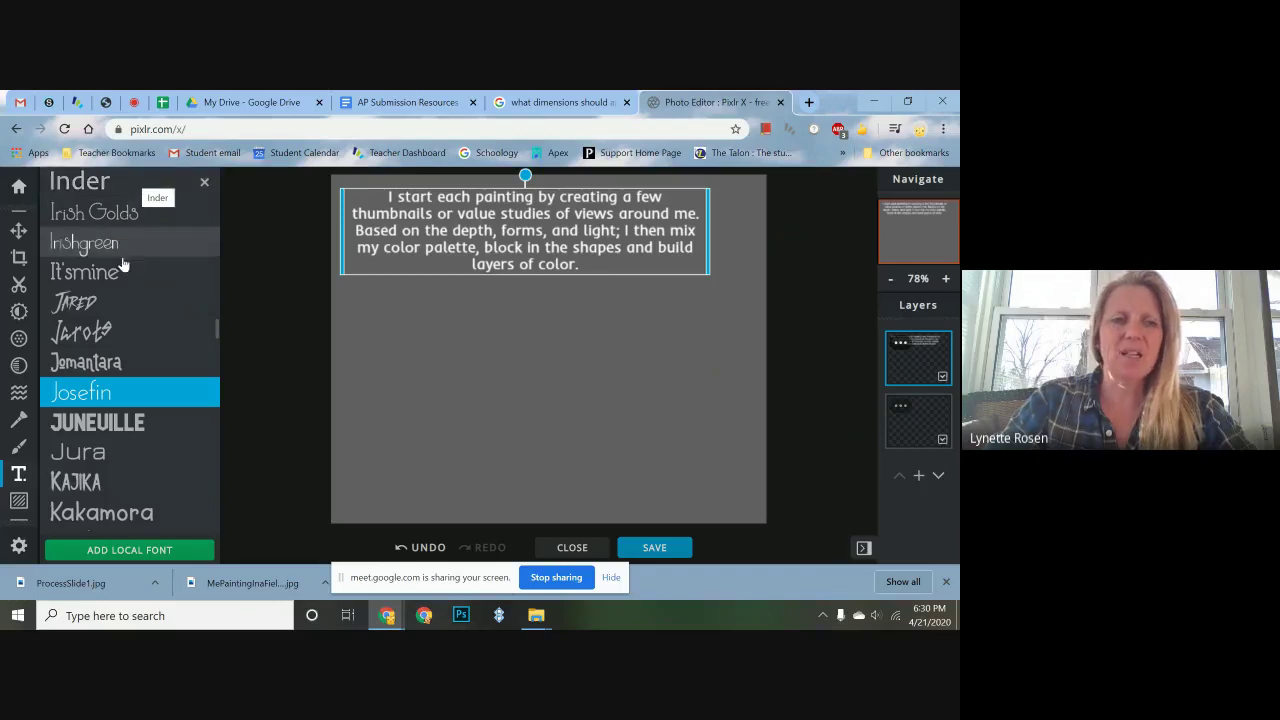
scroll(129, 290, "down", 3)
scroll(131, 295, "down", 3)
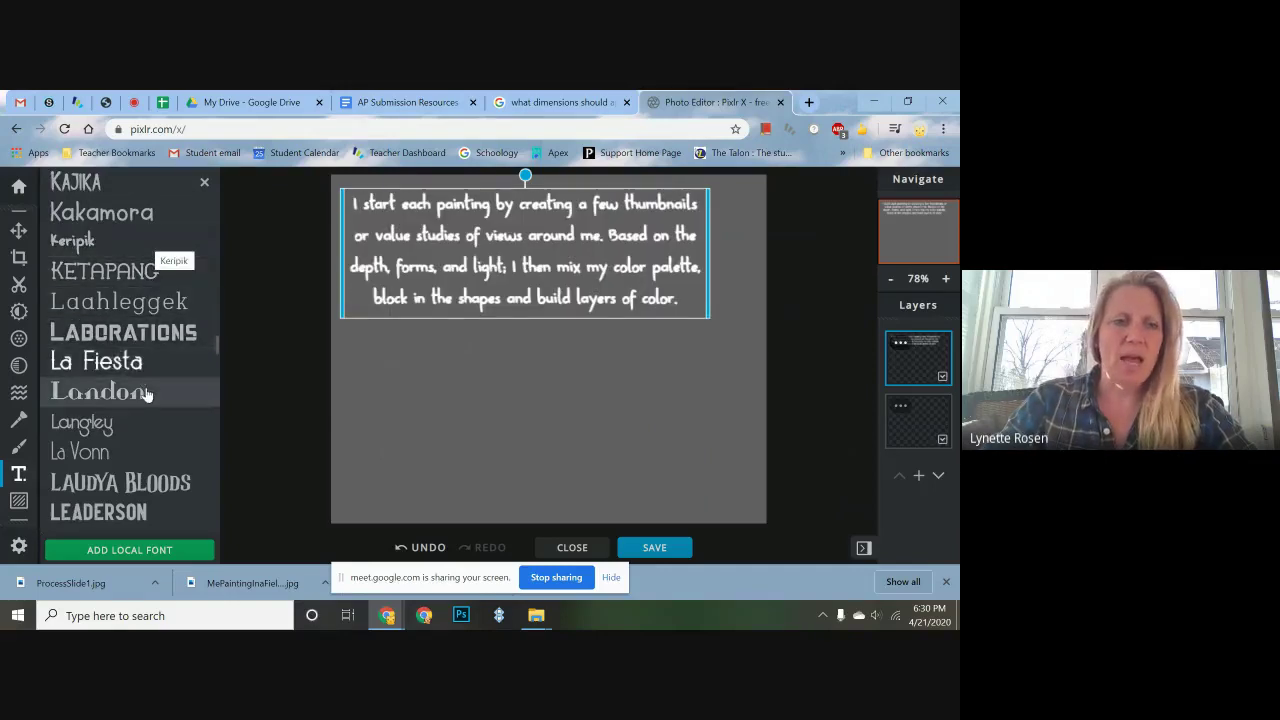
scroll(144, 437, "down", 1)
scroll(144, 437, "down", 2)
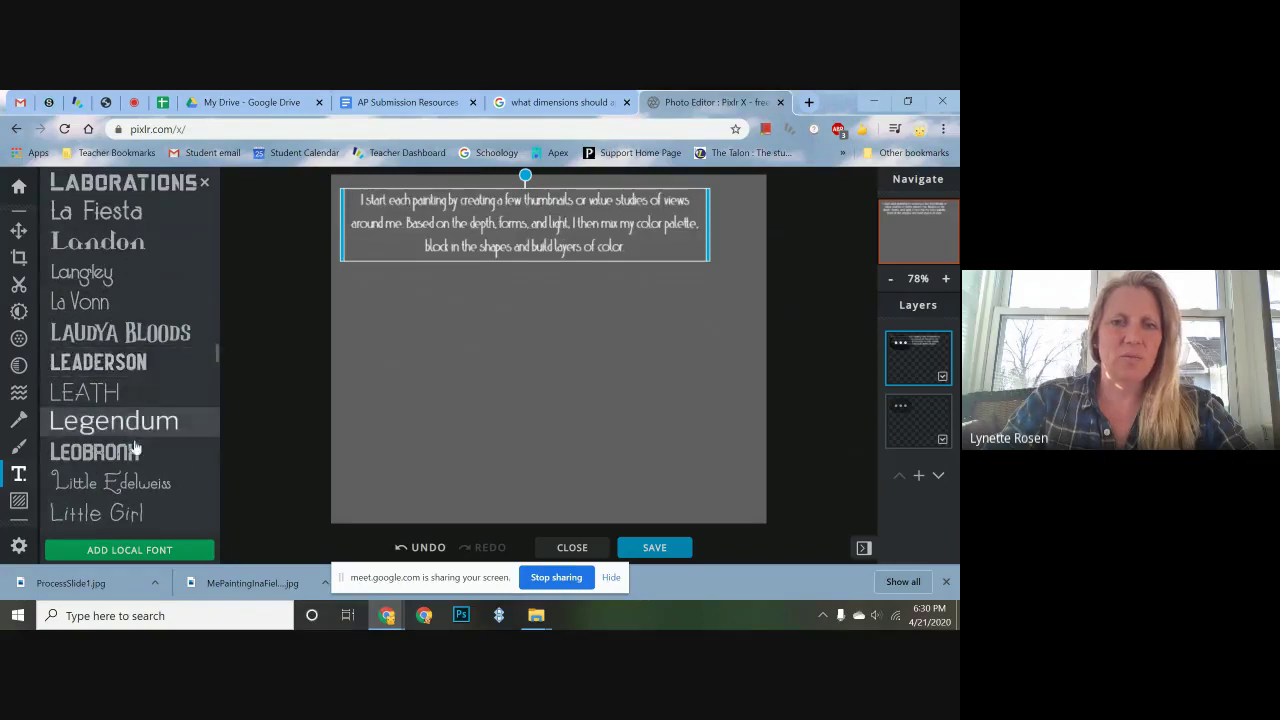
scroll(134, 451, "down", 3)
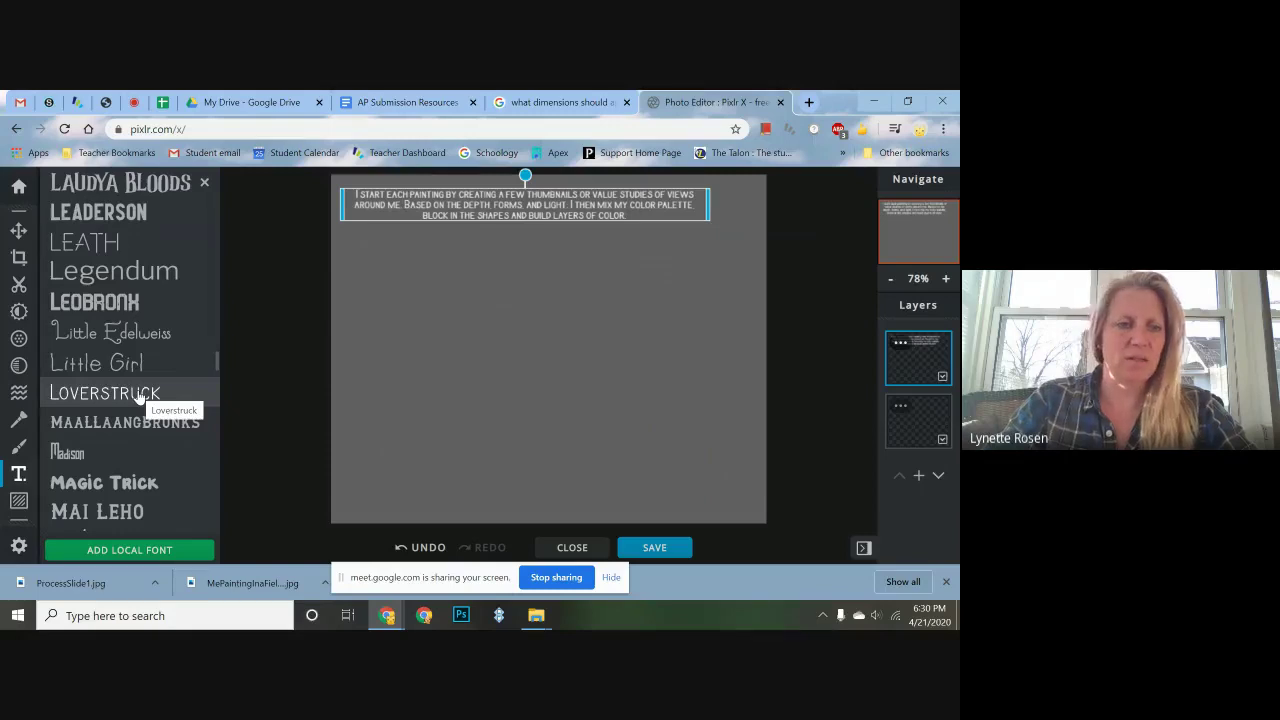
scroll(138, 398, "down", 2)
scroll(140, 403, "down", 6)
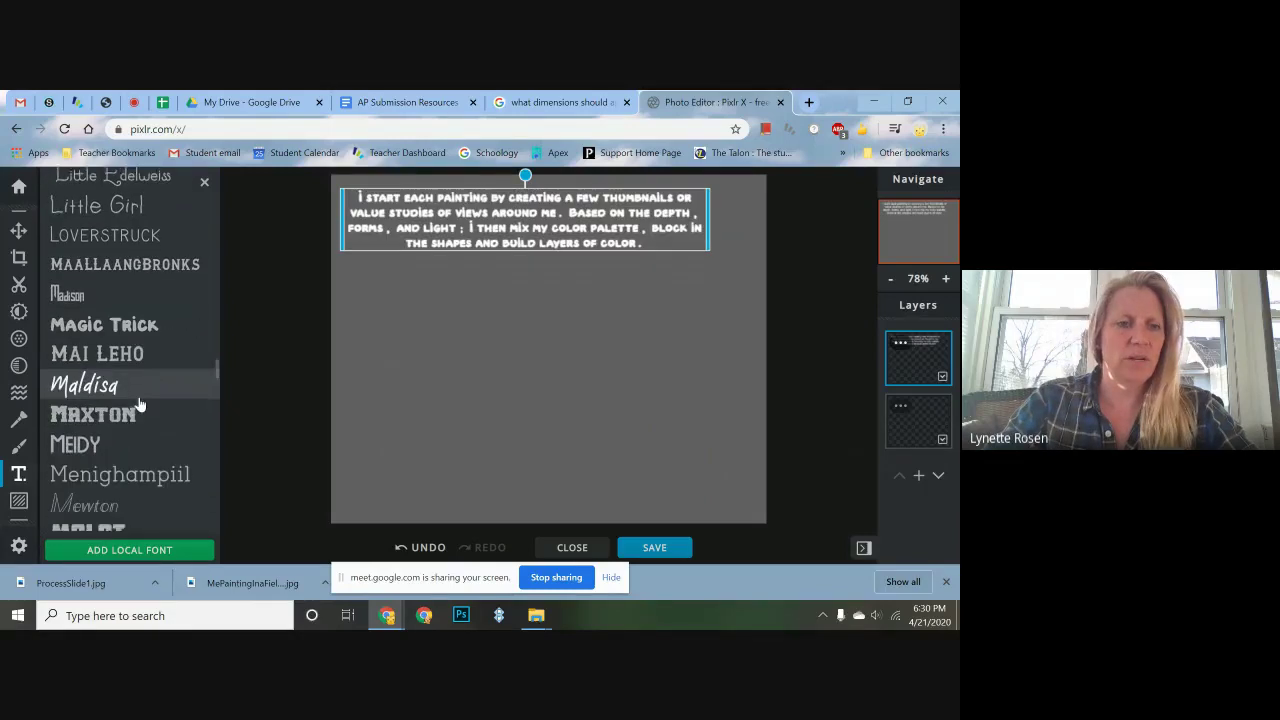
scroll(140, 403, "down", 2)
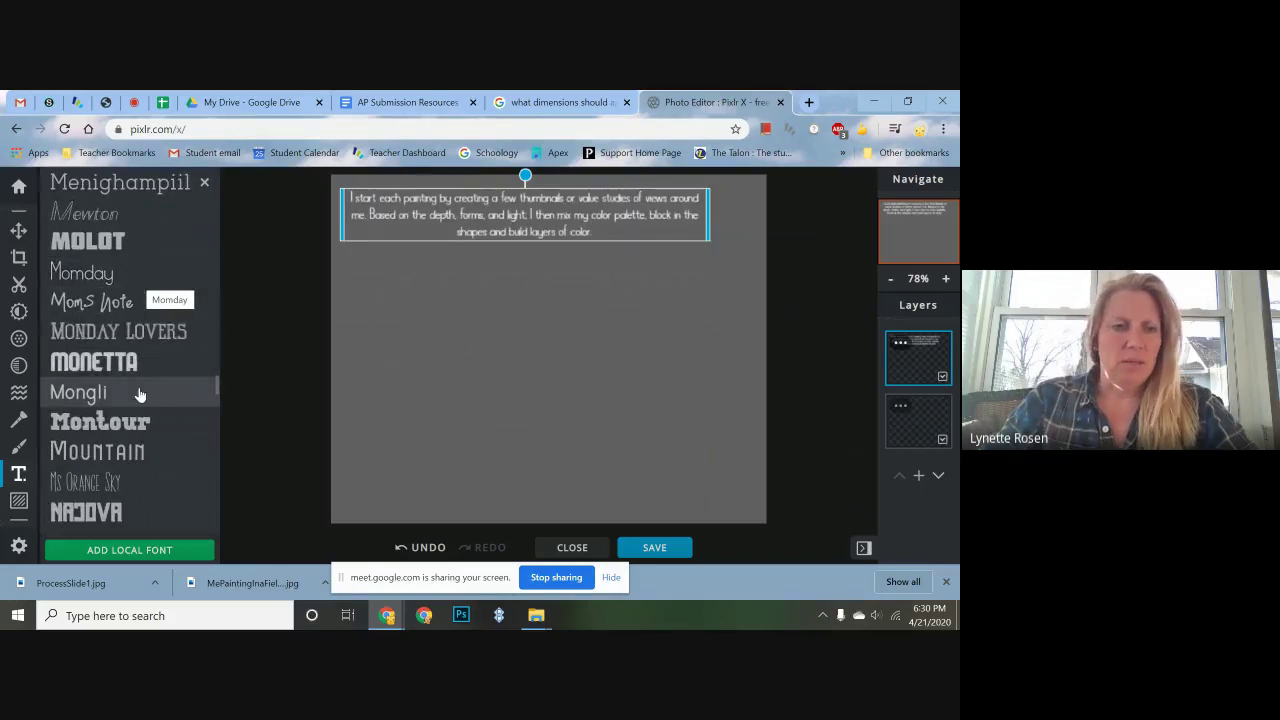
scroll(138, 400, "down", 5)
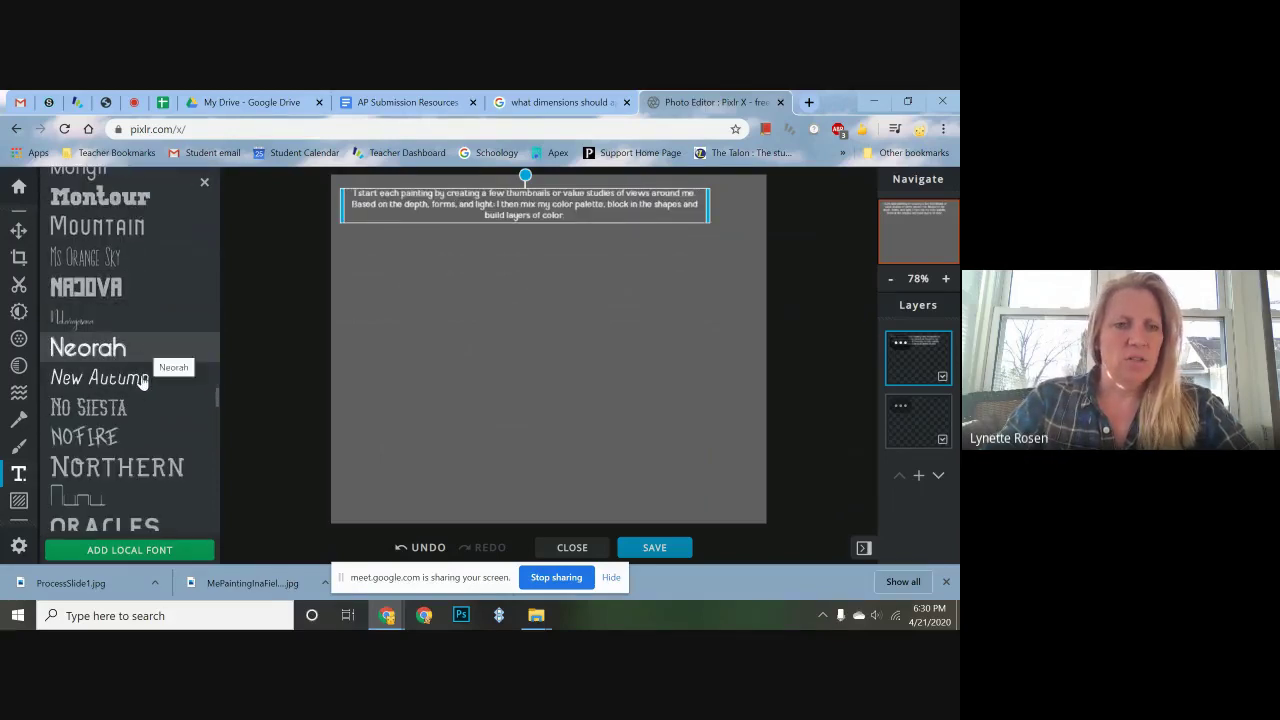
scroll(140, 383, "down", 3)
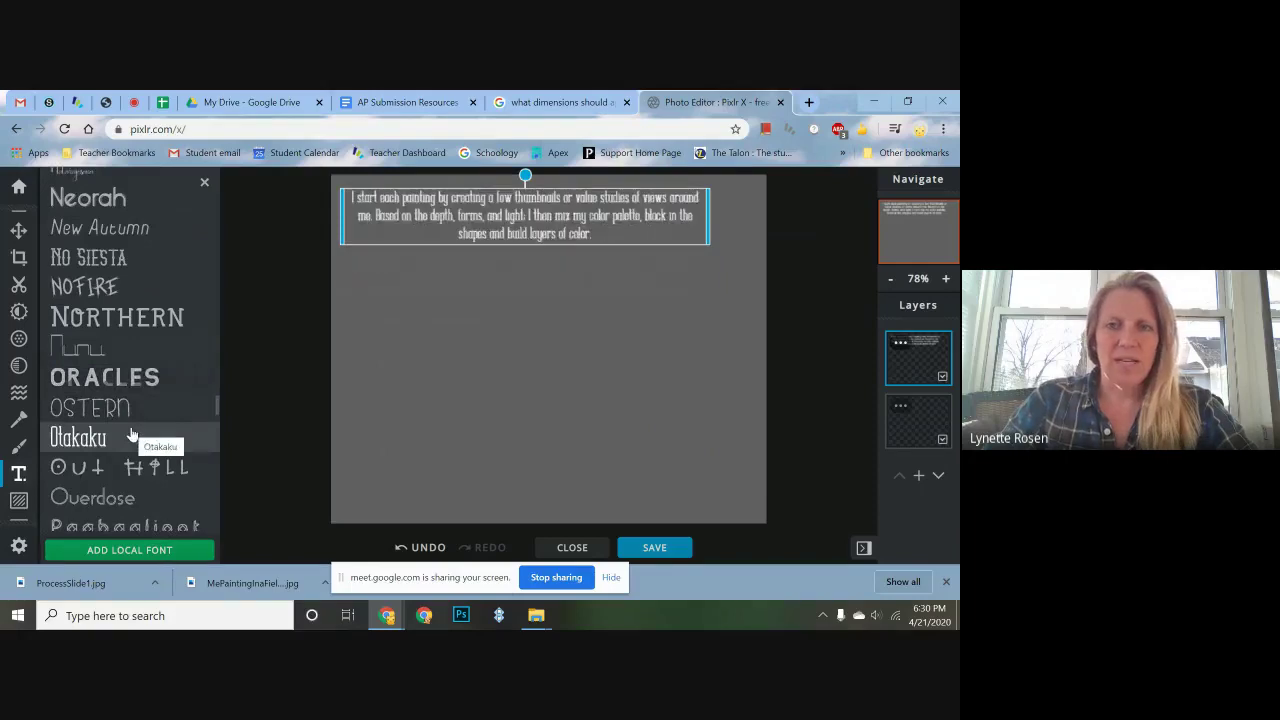
scroll(135, 420, "up", 15)
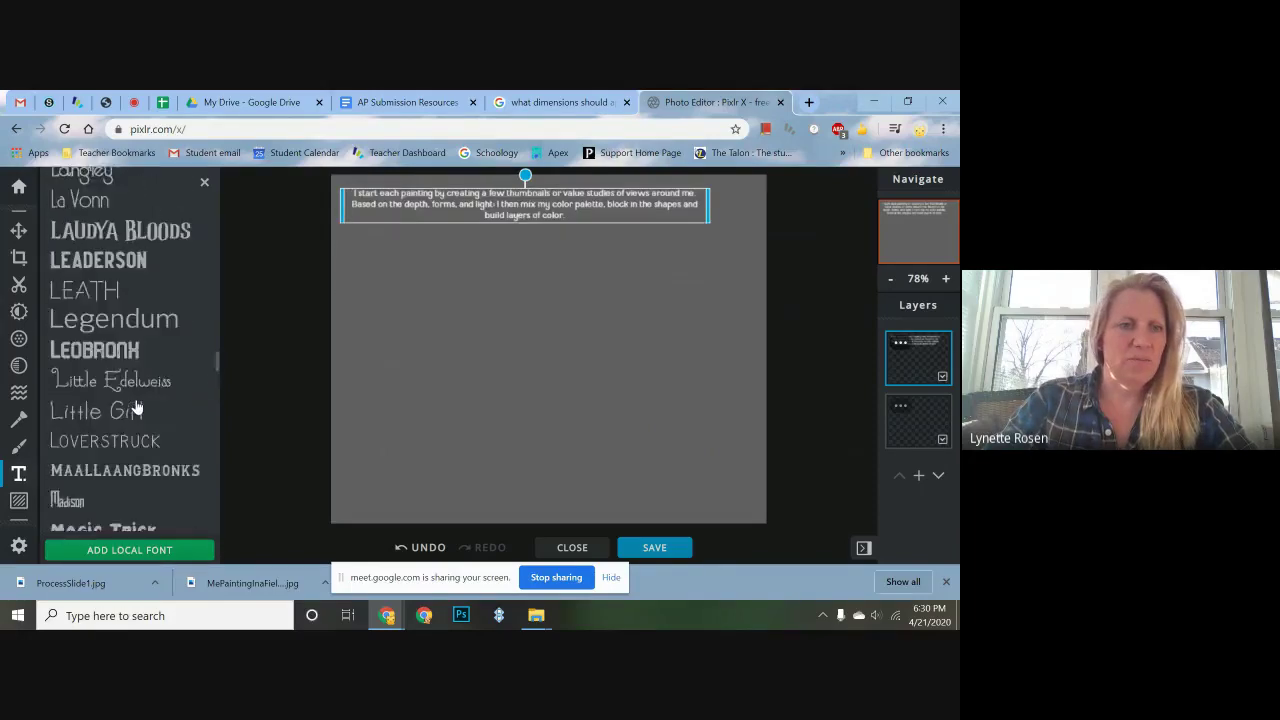
scroll(136, 410, "up", 20)
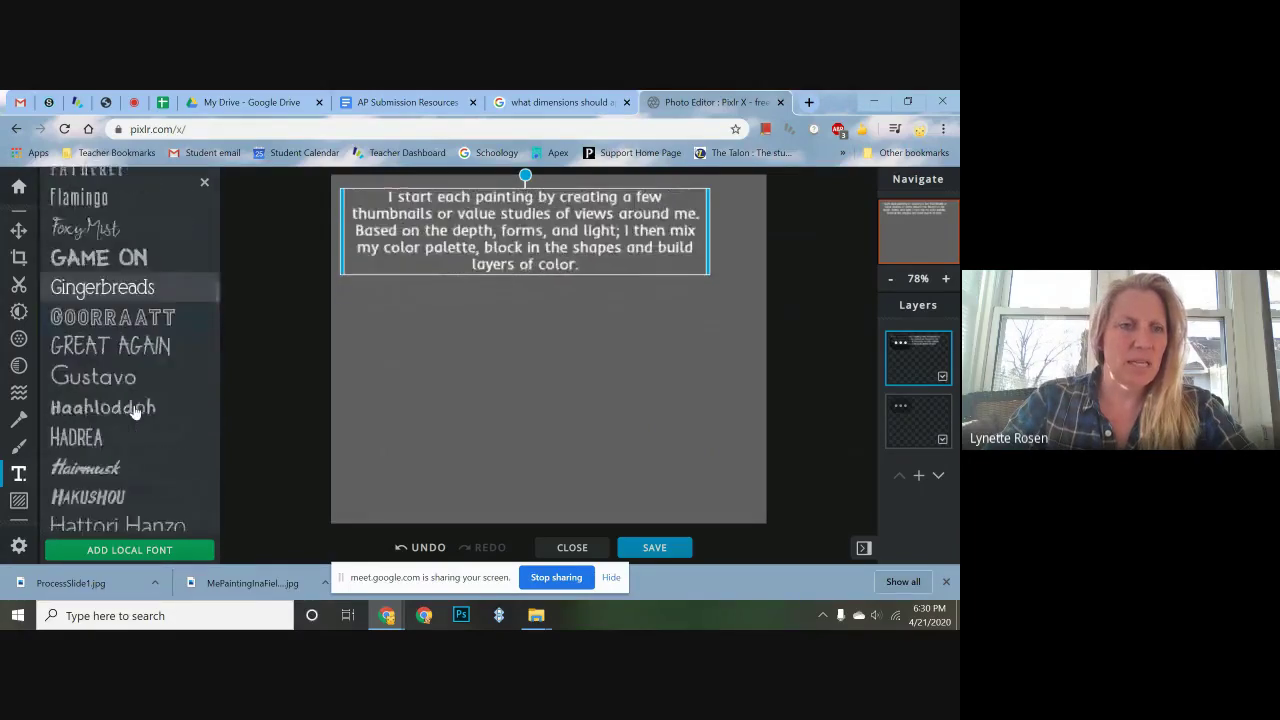
scroll(136, 410, "up", 8)
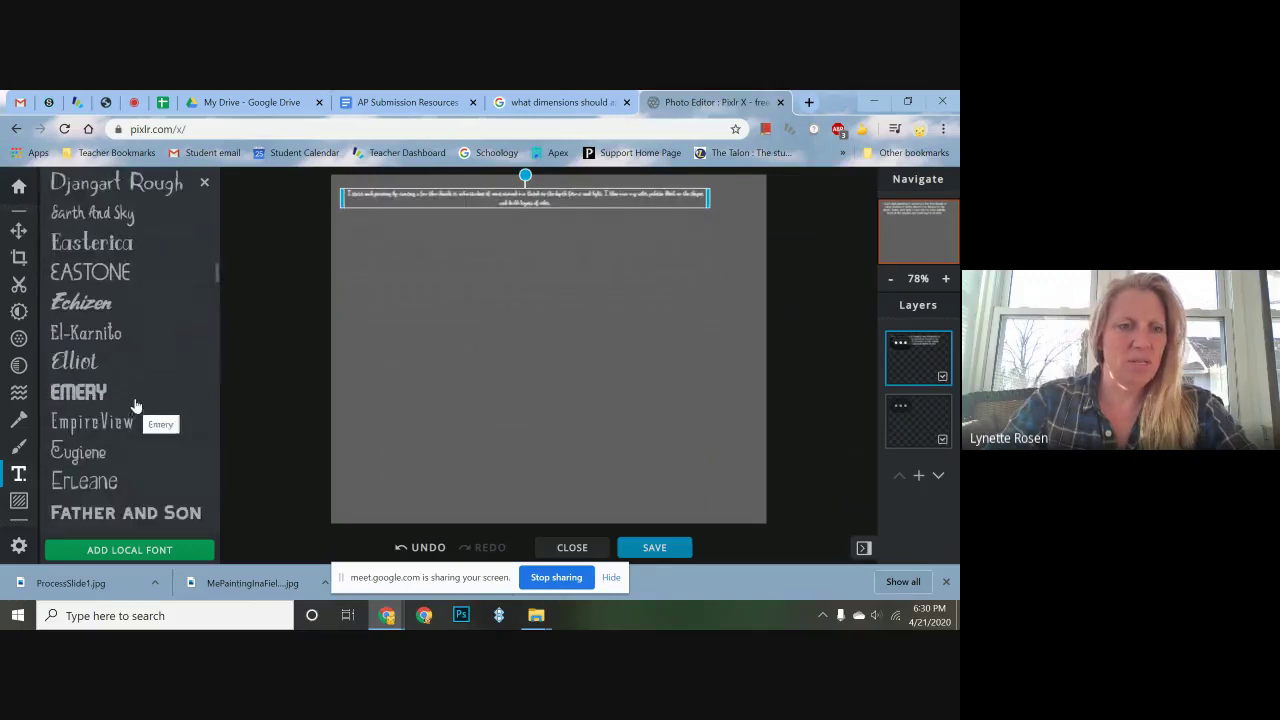
scroll(138, 395, "up", 5)
scroll(140, 283, "up", 12)
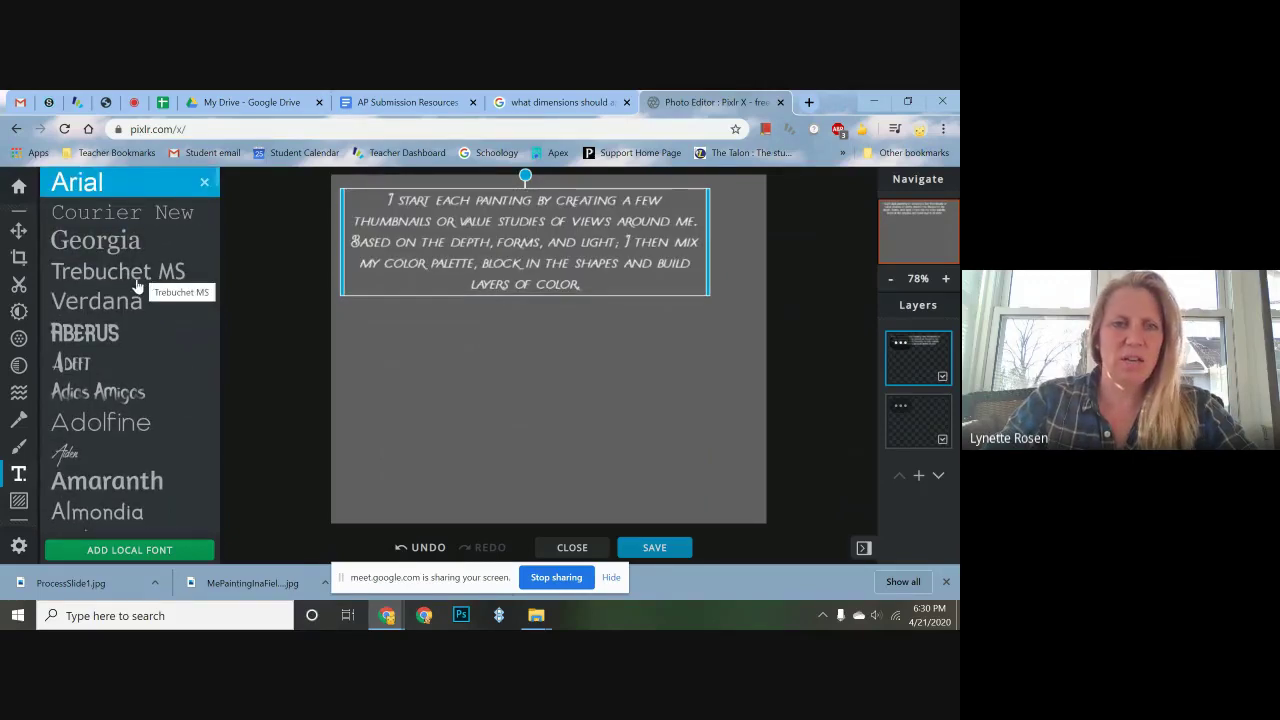
left_click(136, 302)
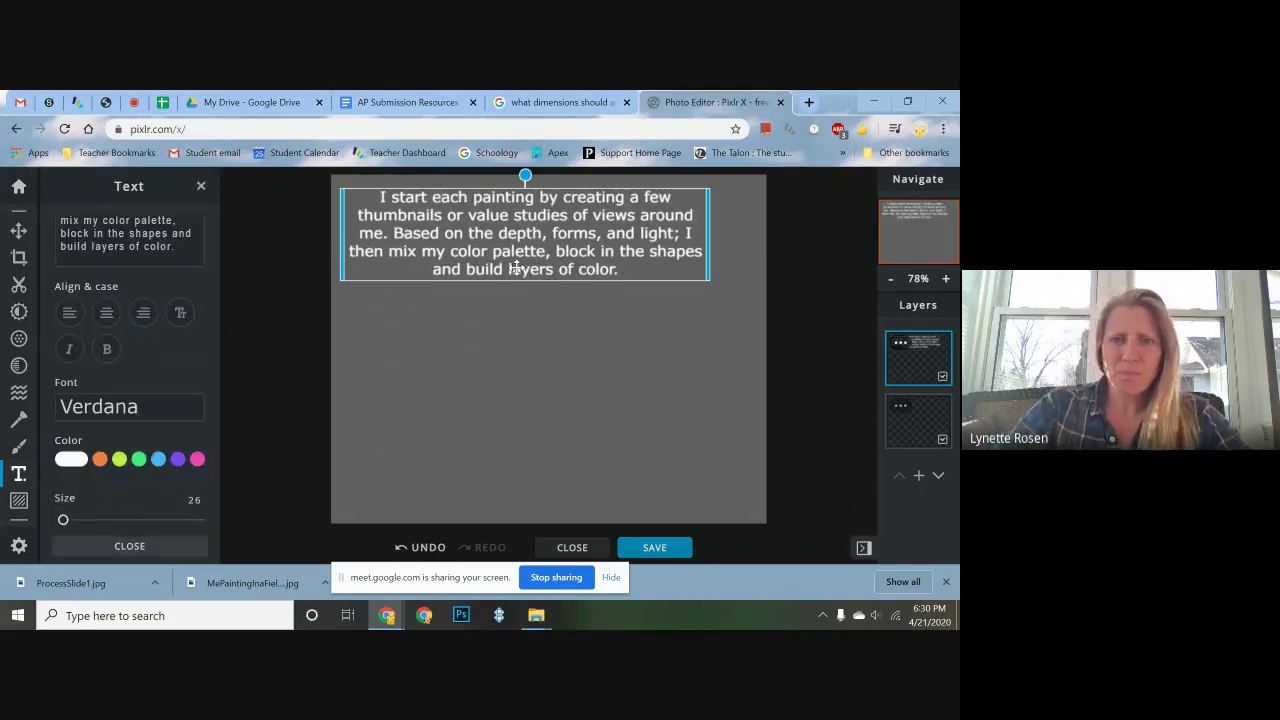
Step: Left-align the paragraph and change its text colour, trying the preset orange before the preset lime green
left_click(70, 313)
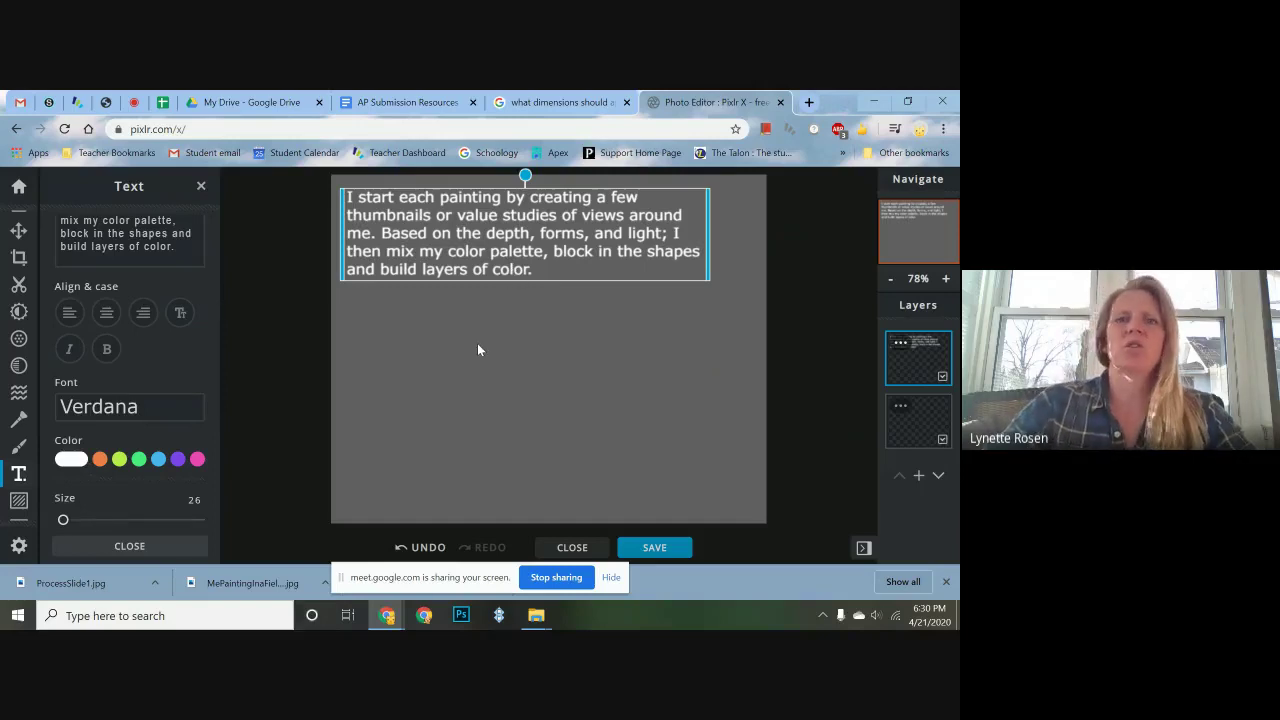
left_click(101, 460)
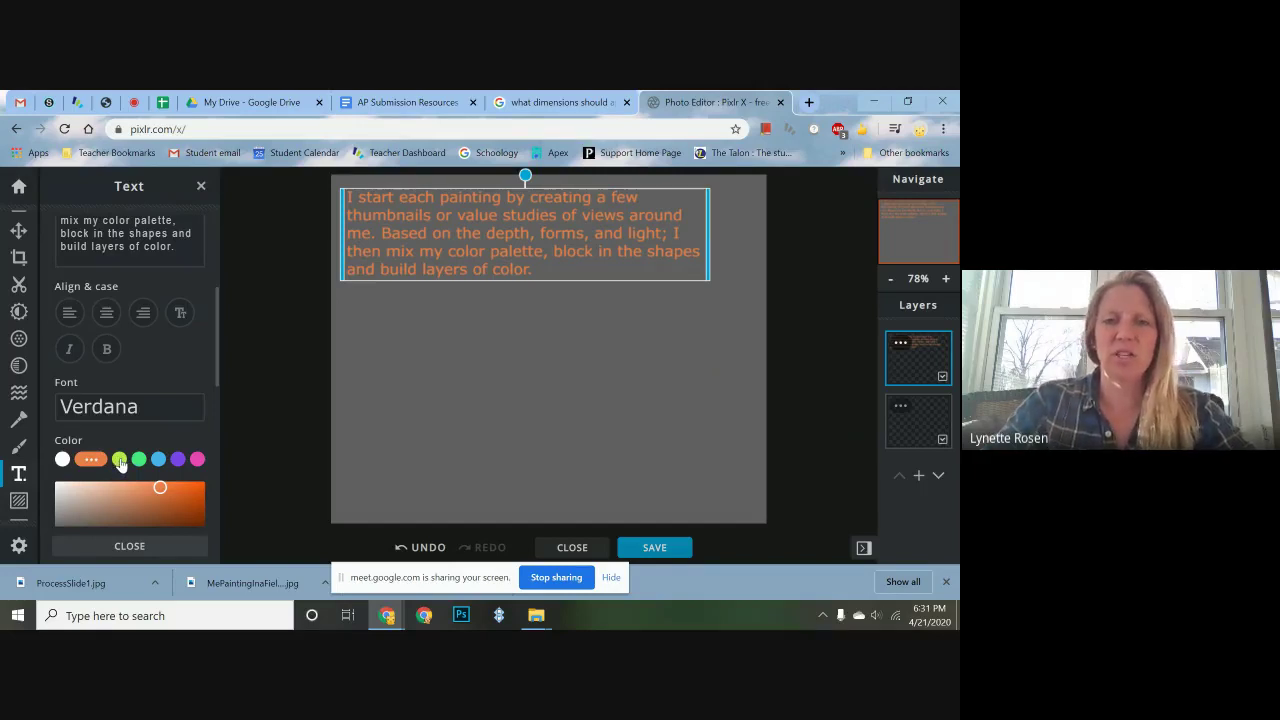
left_click(119, 460)
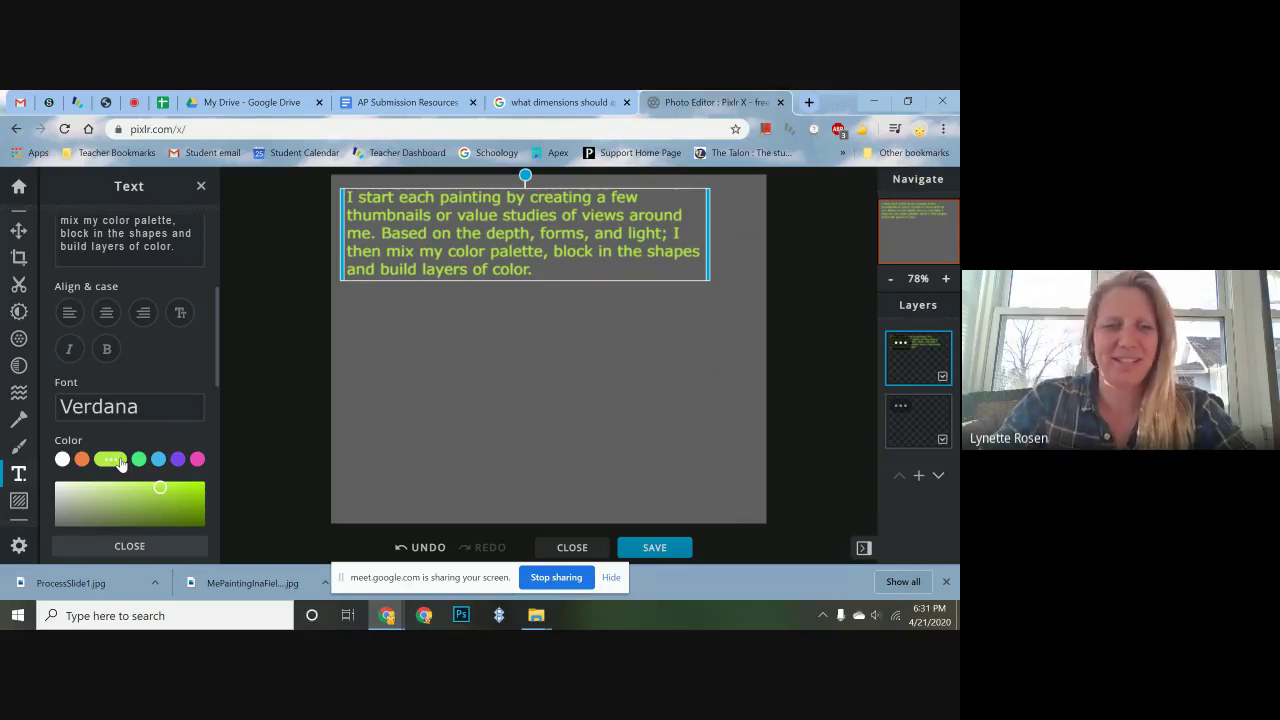
Step: Set the paragraph's text colour to the preset white
left_click(62, 459)
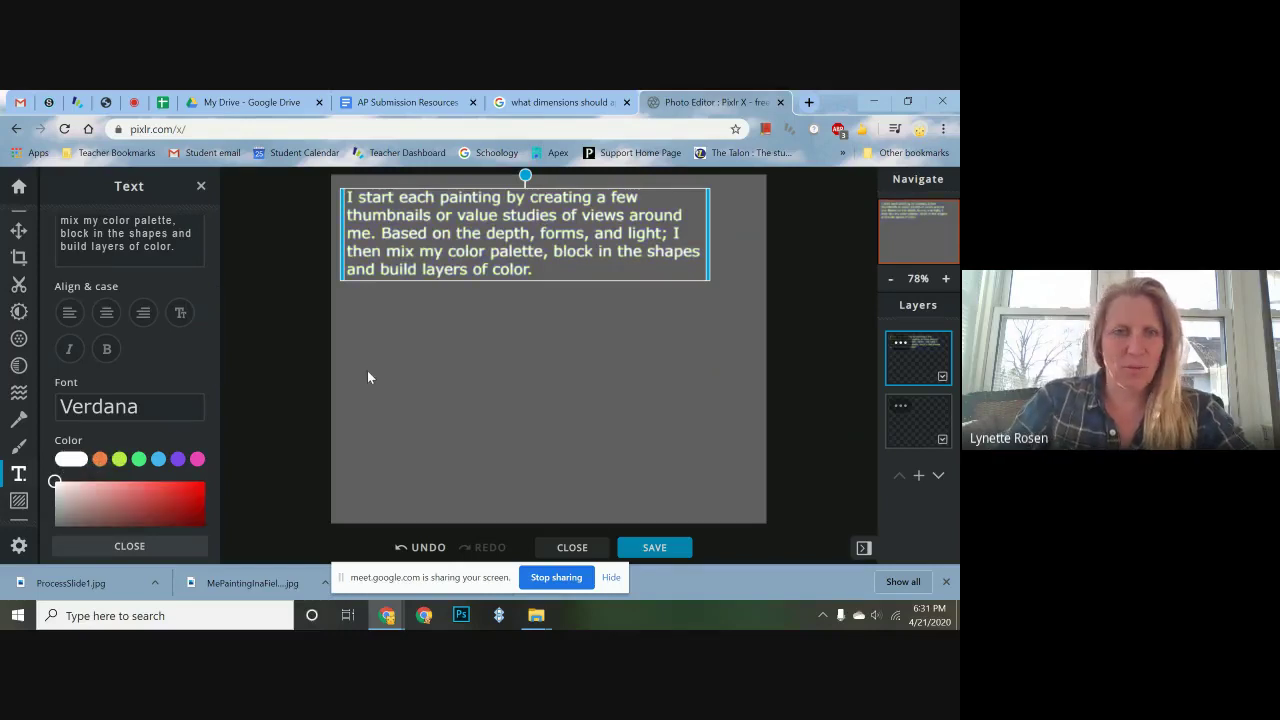
Step: Add the CountyEE-E image as a layer and scale it to about 334 x 267 in the canvas's lower-right area
left_click(918, 476)
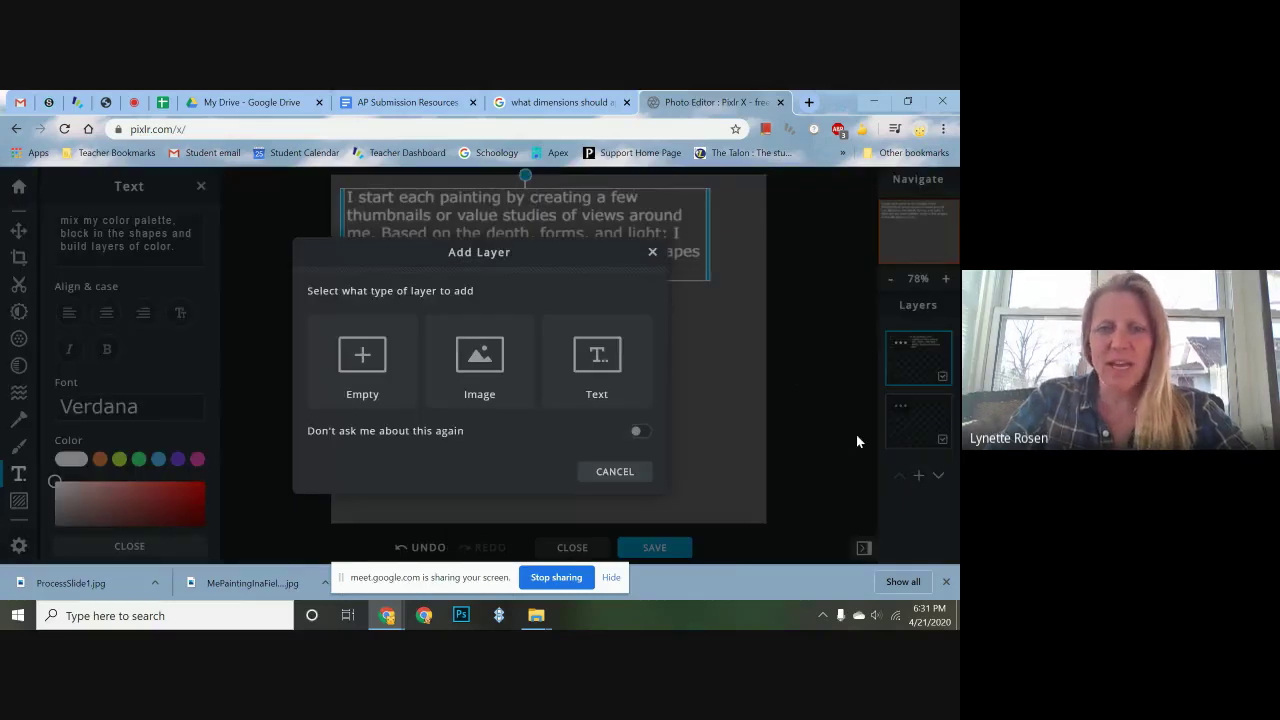
left_click(497, 377)
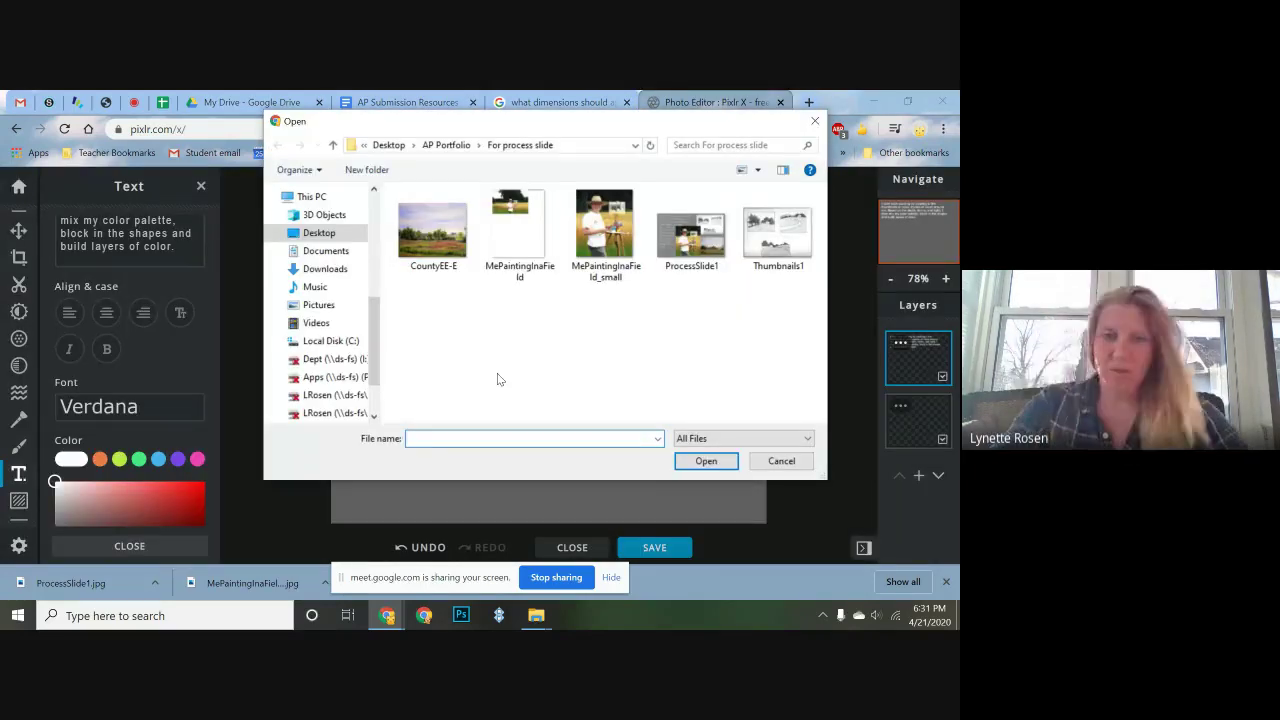
left_click(441, 232)
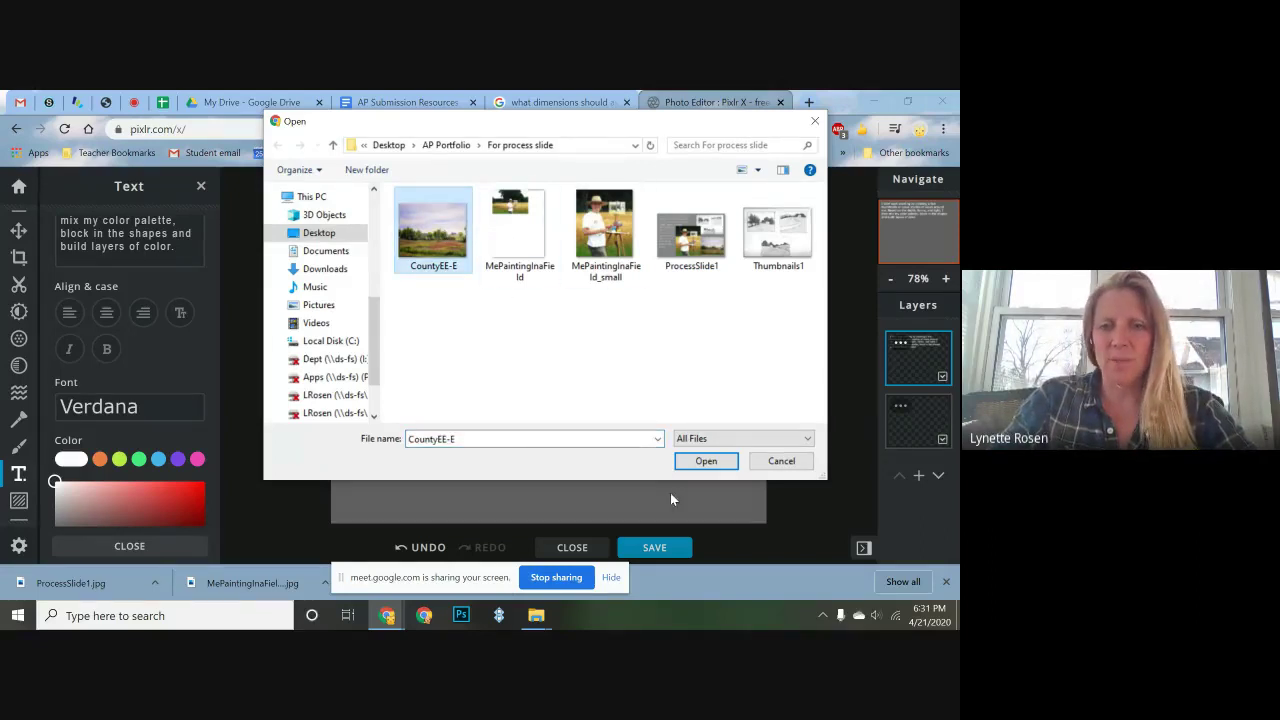
left_click(685, 461)
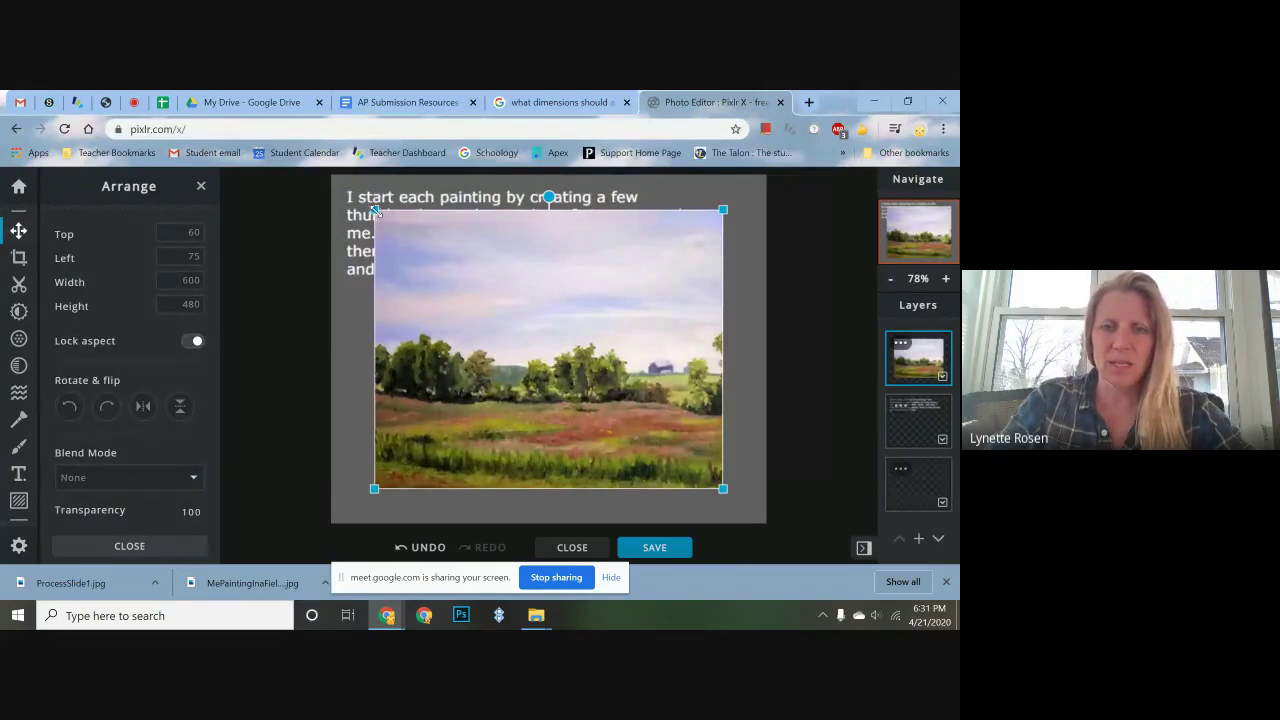
left_click_drag(375, 211, 559, 372)
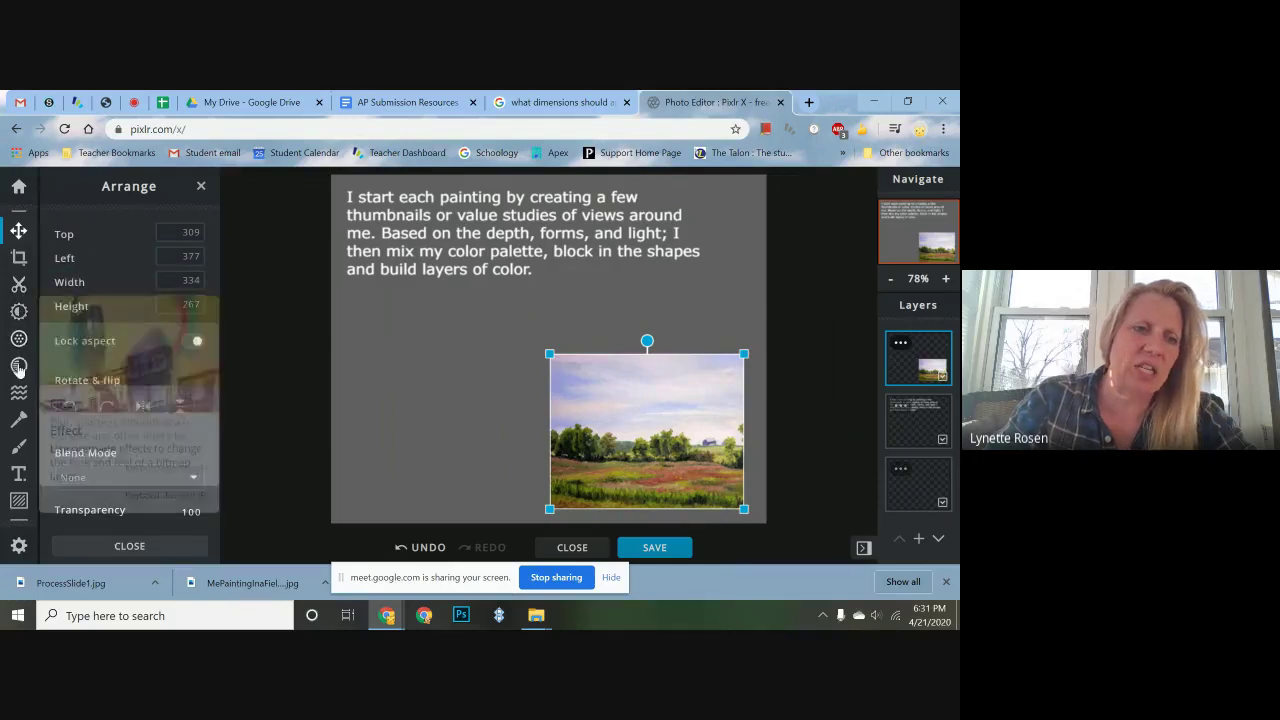
Step: Try to add the MePaintingInaField image as a layer and scale it down to about 655 x 848
left_click(918, 540)
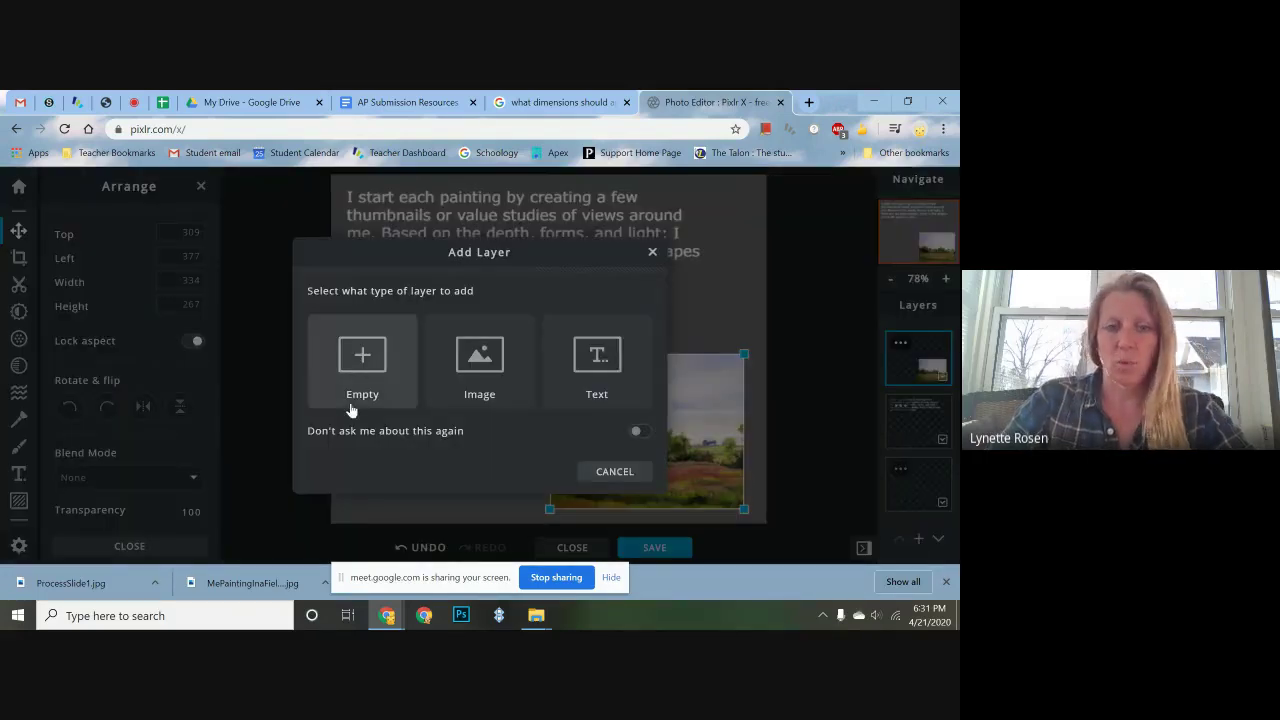
left_click(472, 368)
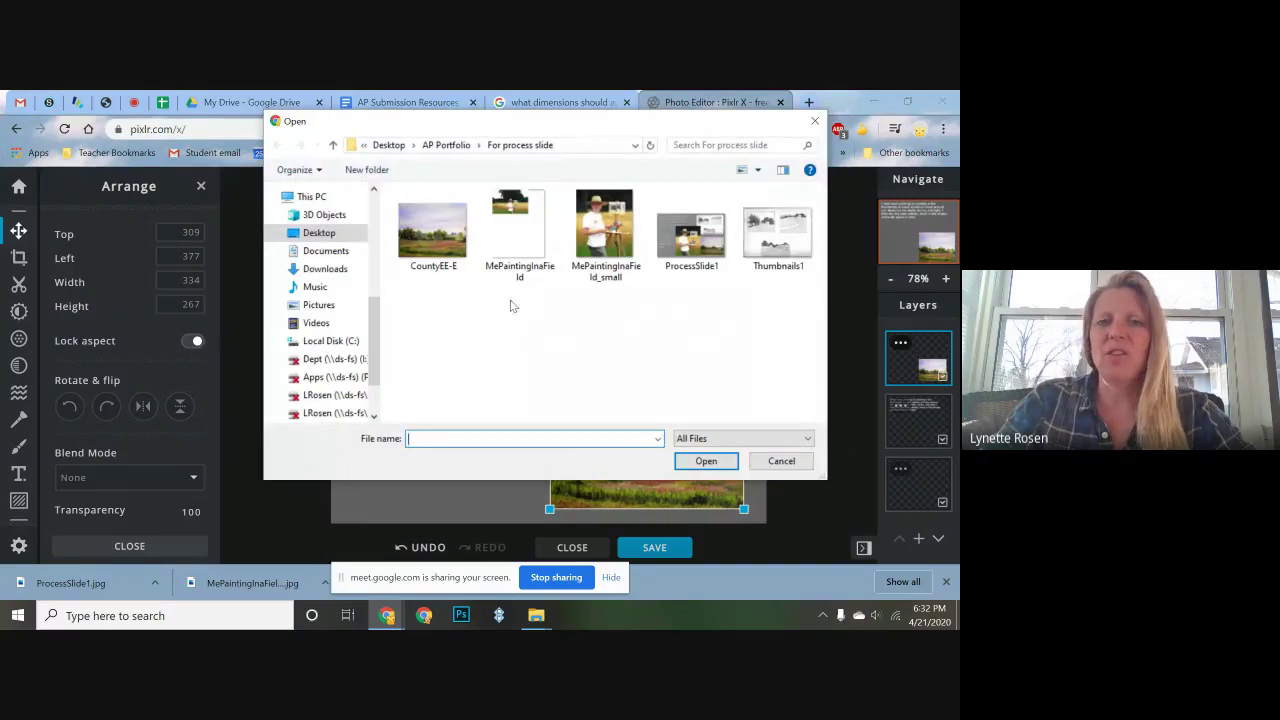
left_click(515, 232)
left_click(704, 461)
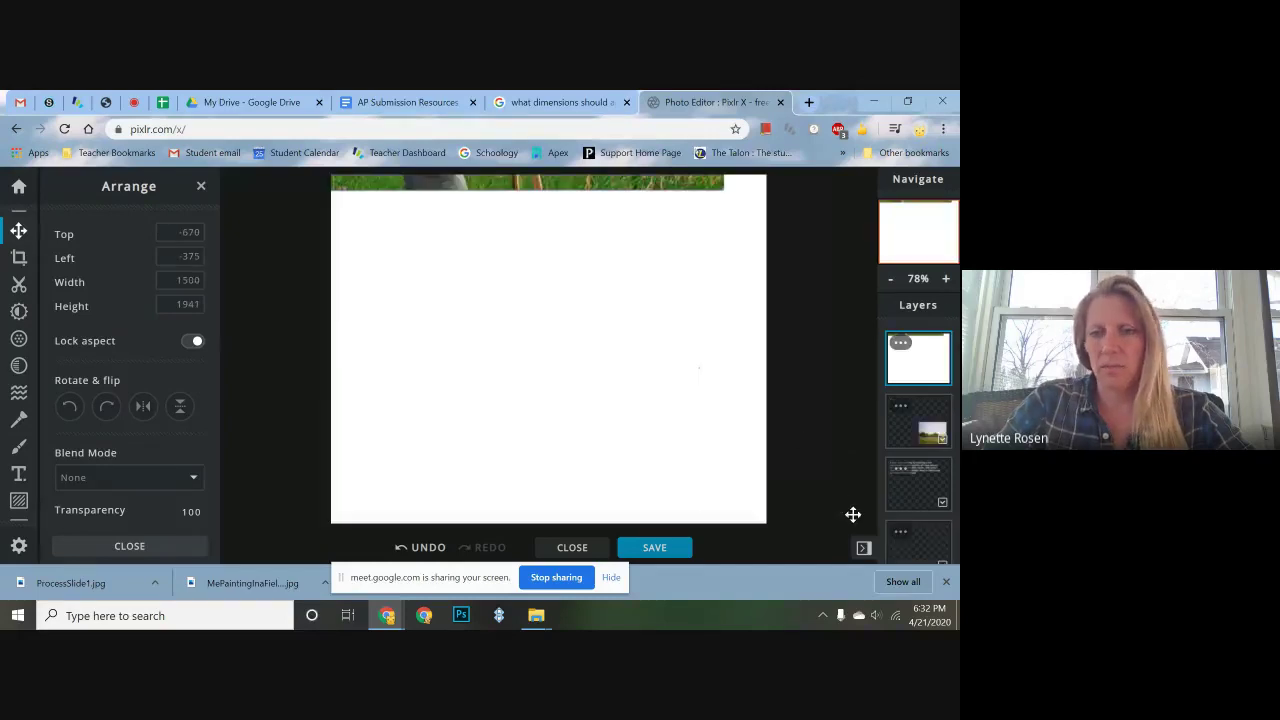
left_click_drag(589, 323, 667, 598)
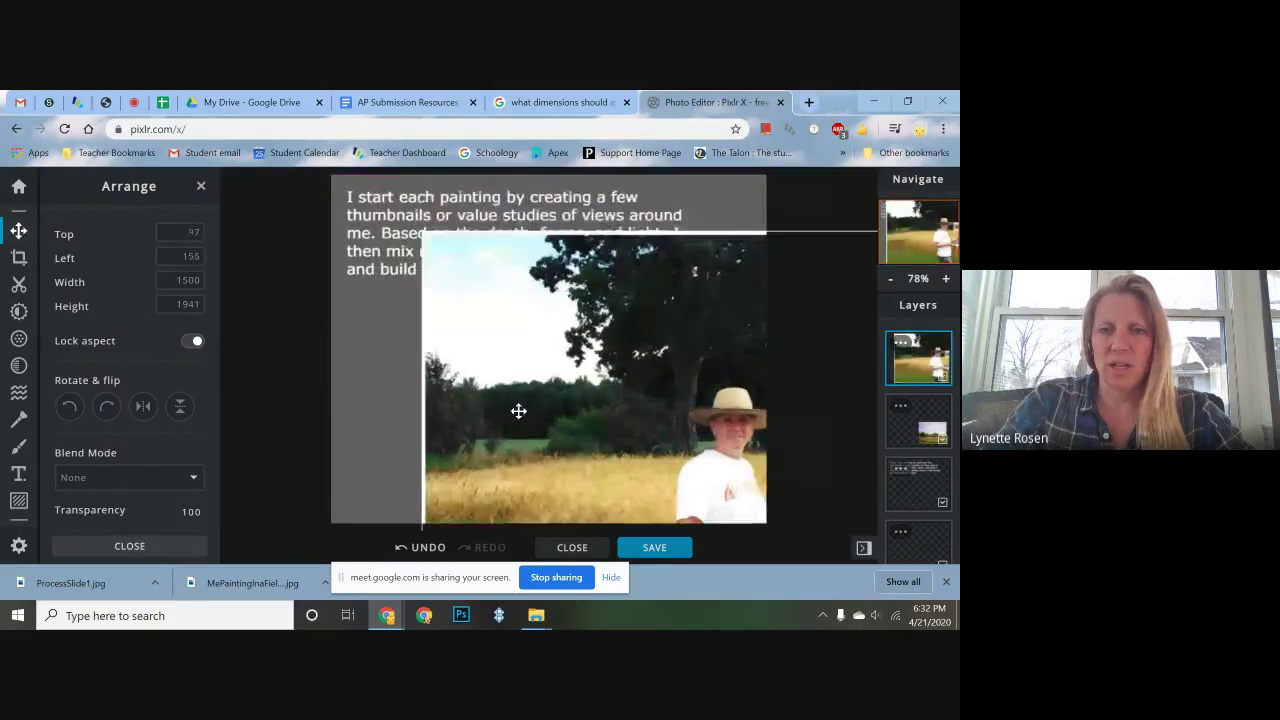
left_click_drag(423, 234, 490, 281)
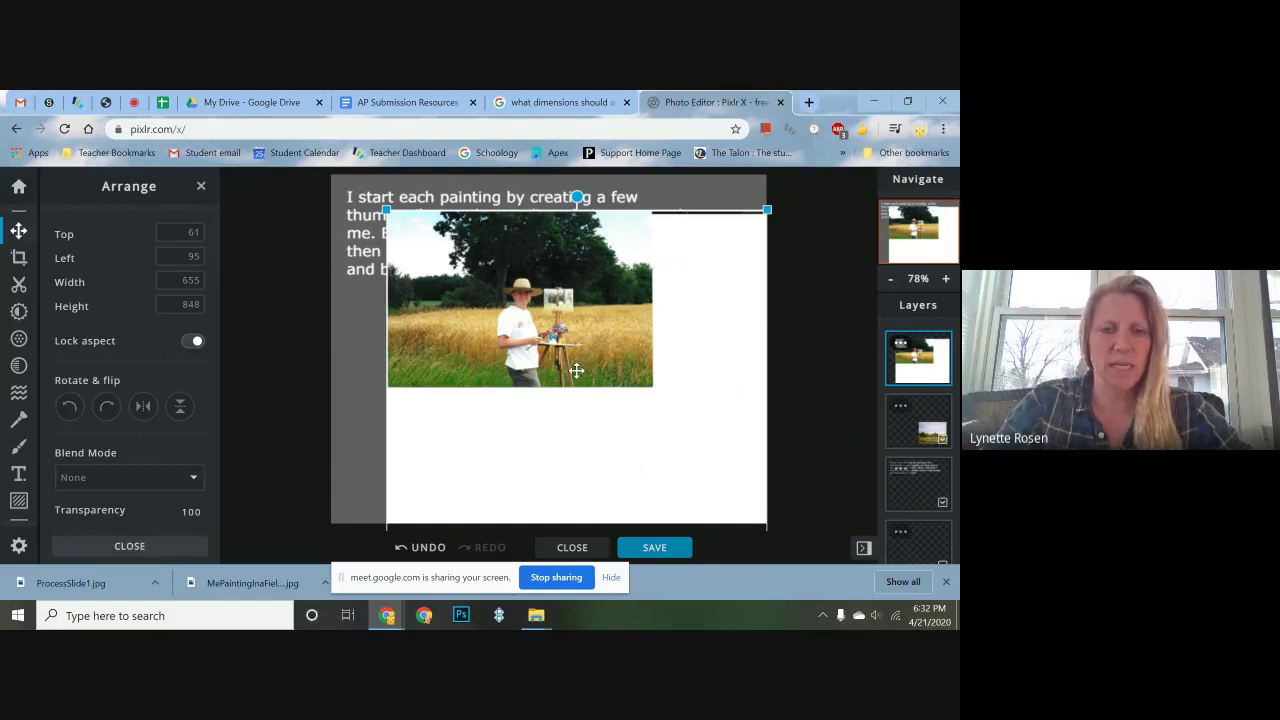
Step: Undo all moves and resizing of the MePaintingInaField layer, including its insertion
key("ctrl+z")
key("ctrl+z")
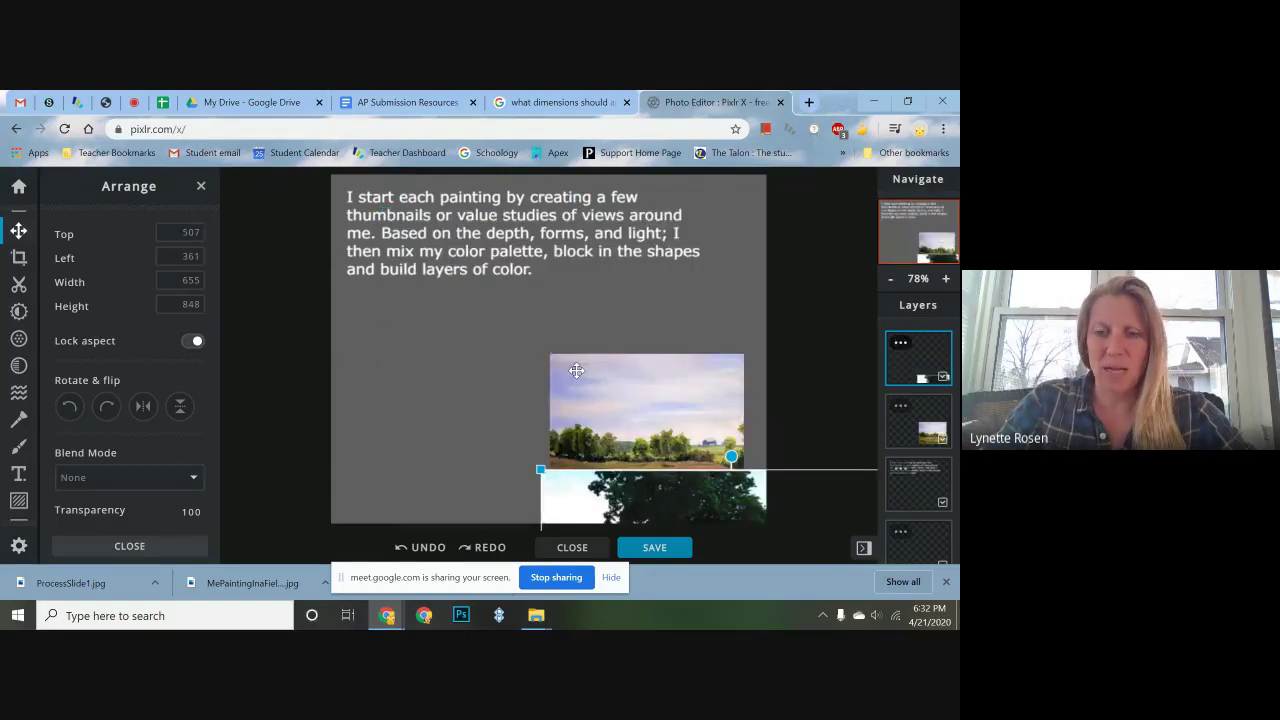
key("ctrl+z")
key("ctrl+z")
key("ctrl+z")
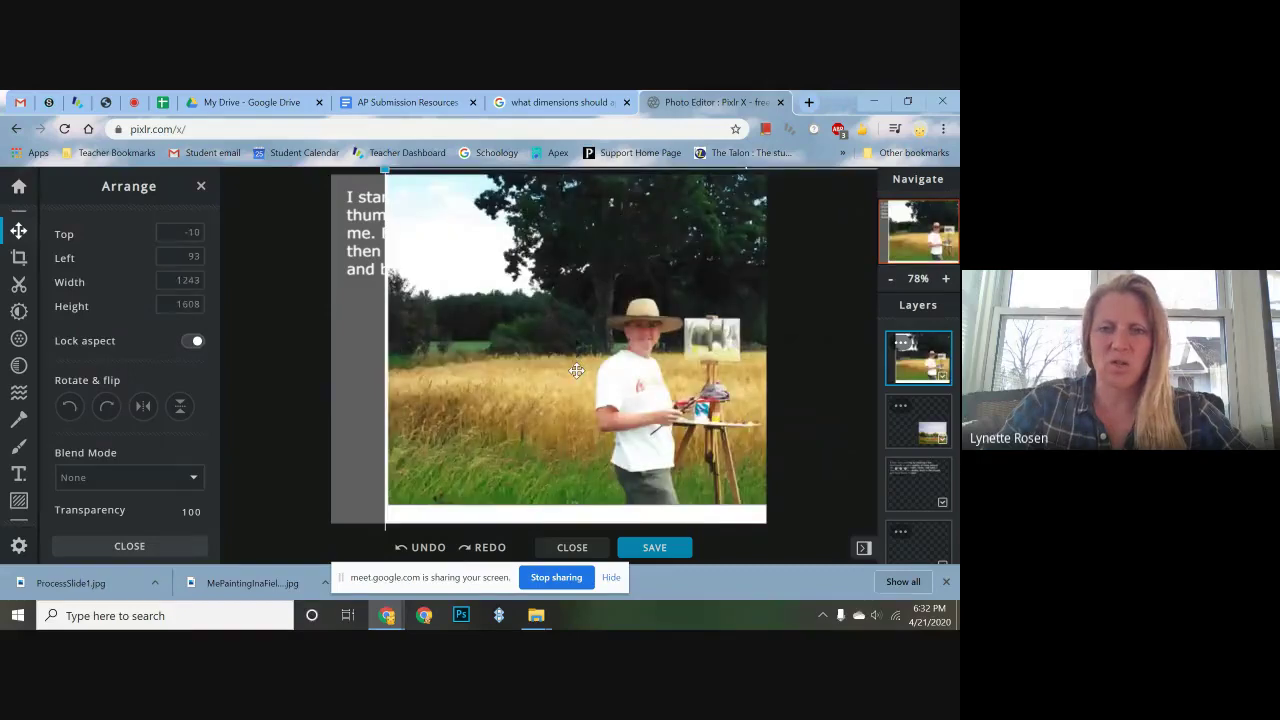
key("ctrl+z")
key("ctrl+z")
key("ctrl+z")
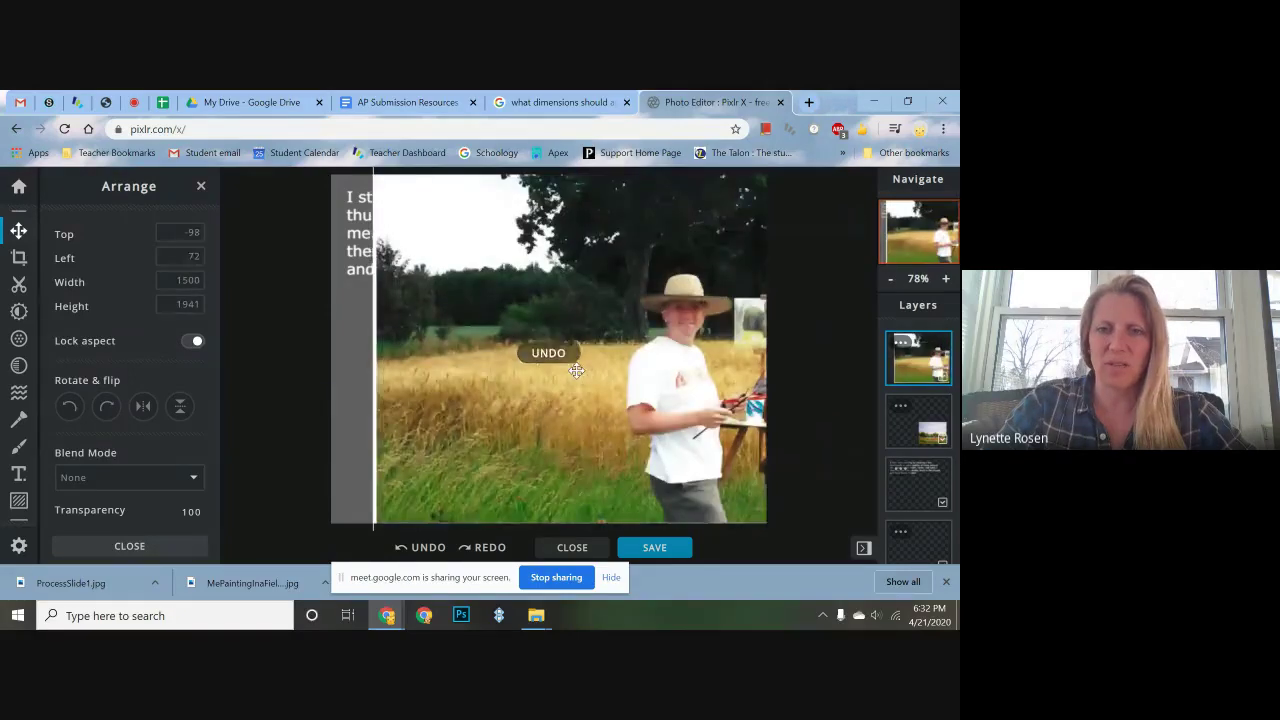
key("ctrl+z")
key("ctrl+z")
key("ctrl+z")
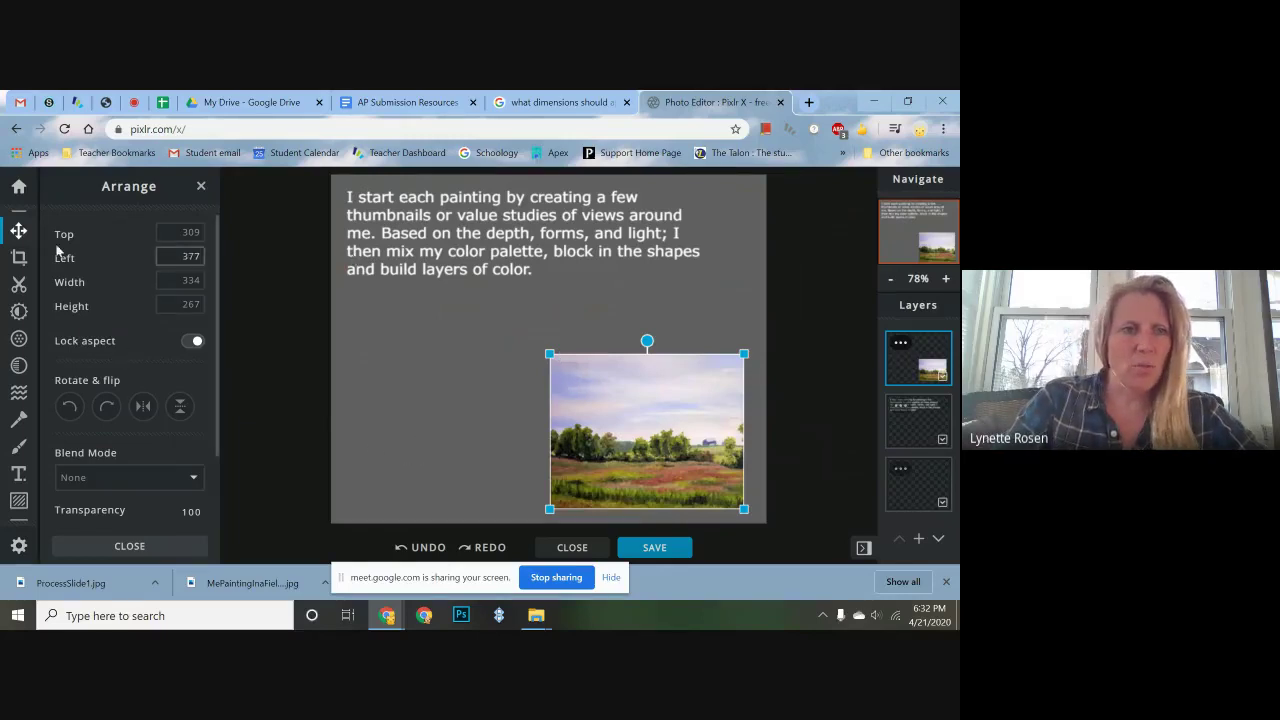
Step: Open the MePaintingInaField image as a new document at its original size of 2550 x 3300
left_click(19, 188)
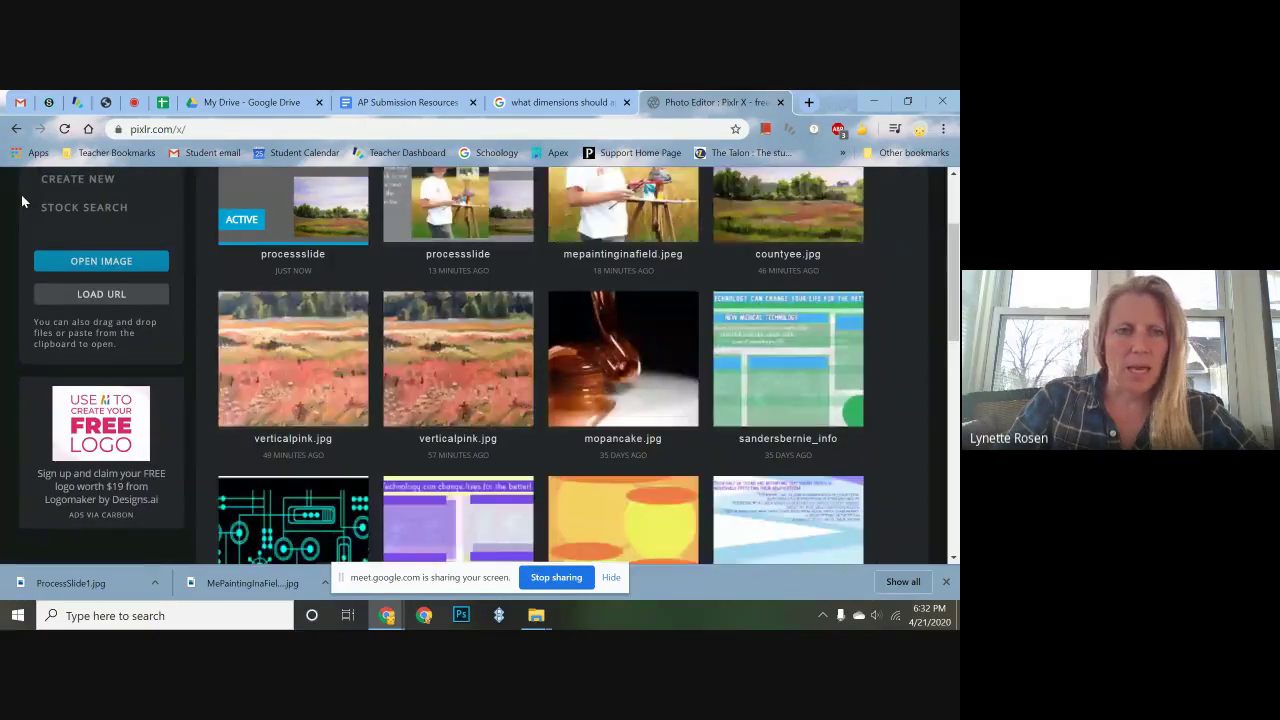
scroll(60, 300, "up", 3)
left_click(157, 411)
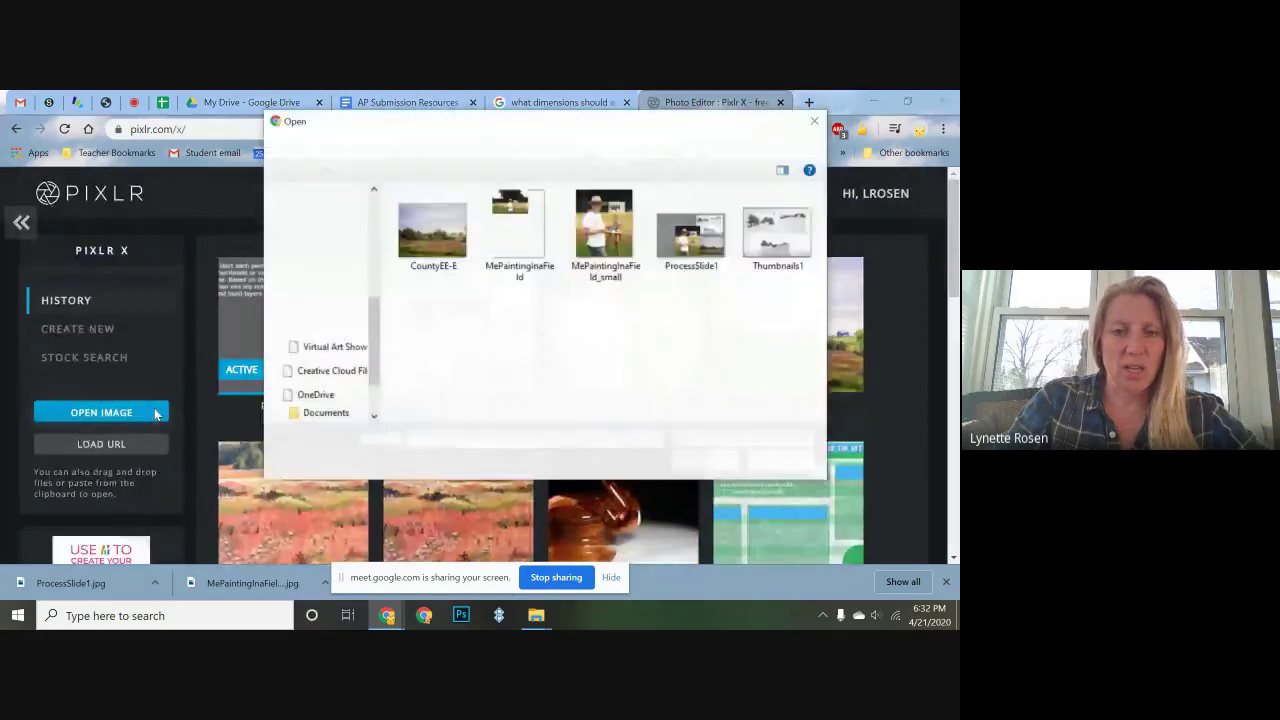
double_click(519, 232)
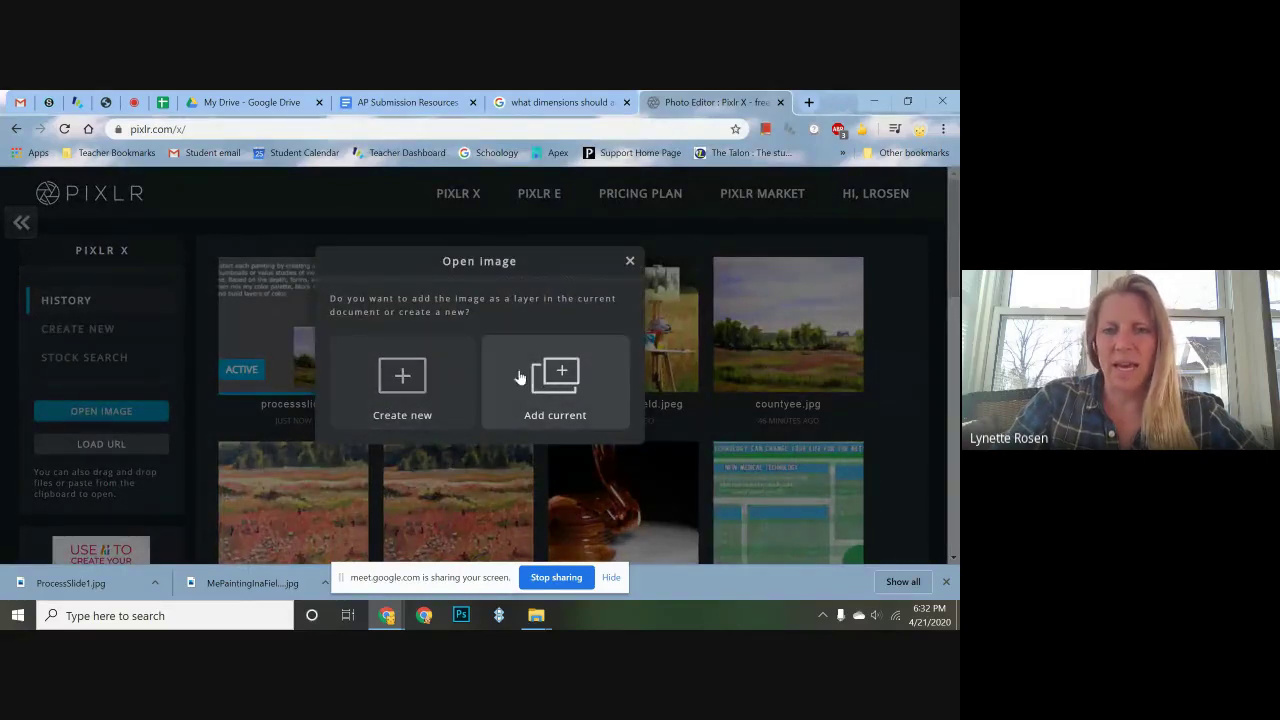
left_click(405, 378)
left_click(386, 385)
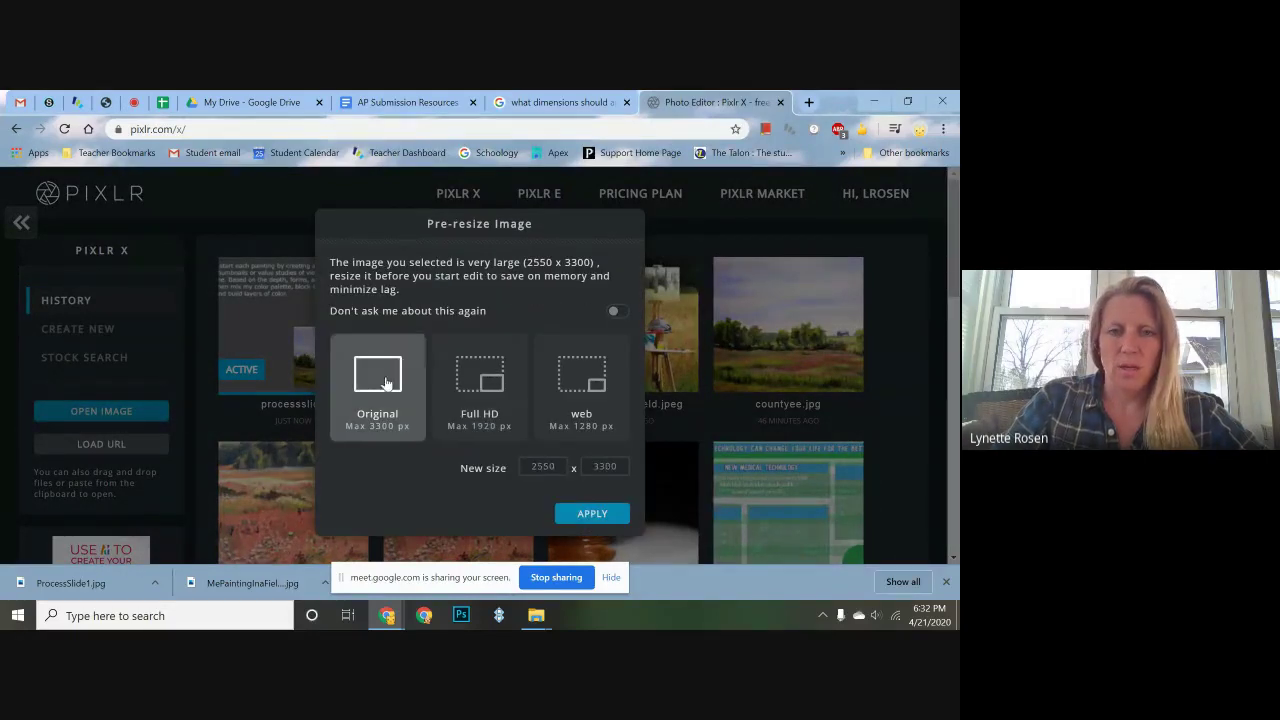
left_click(617, 516)
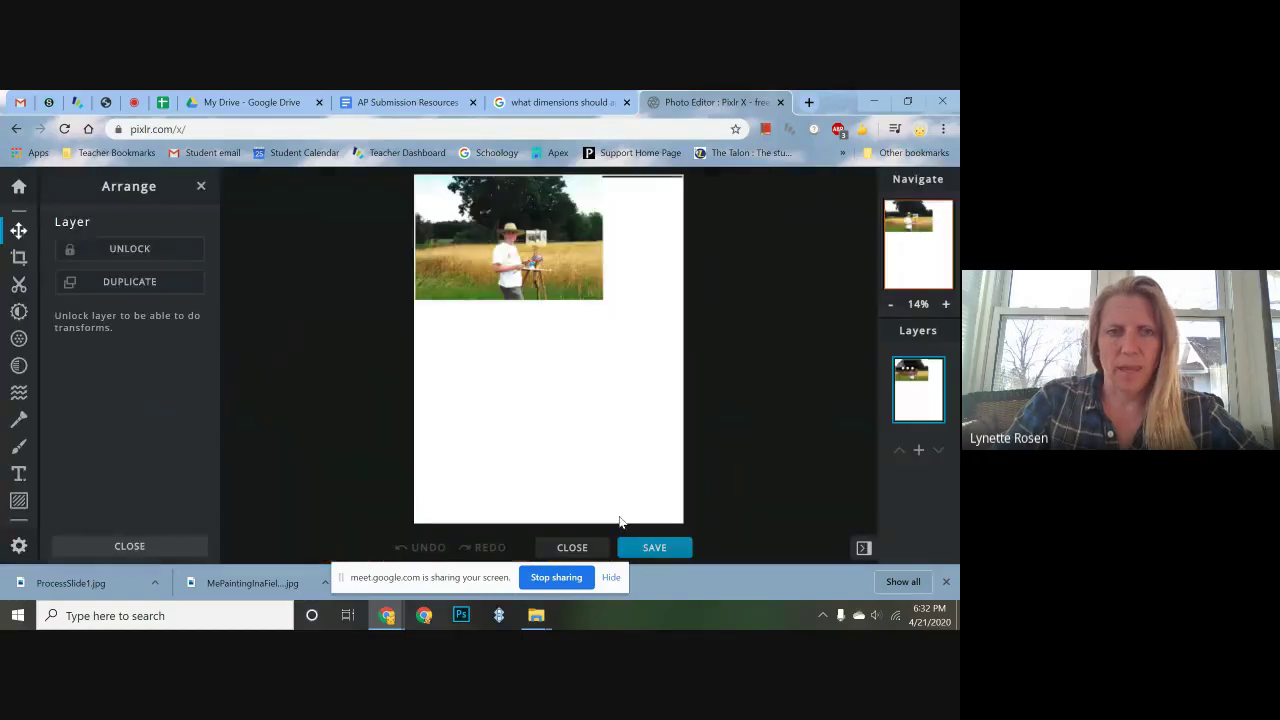
Step: Crop the photo to the painter and easel, about 616 x 869
left_click(18, 257)
left_click_drag(674, 510, 556, 301)
left_click_drag(428, 193, 552, 219)
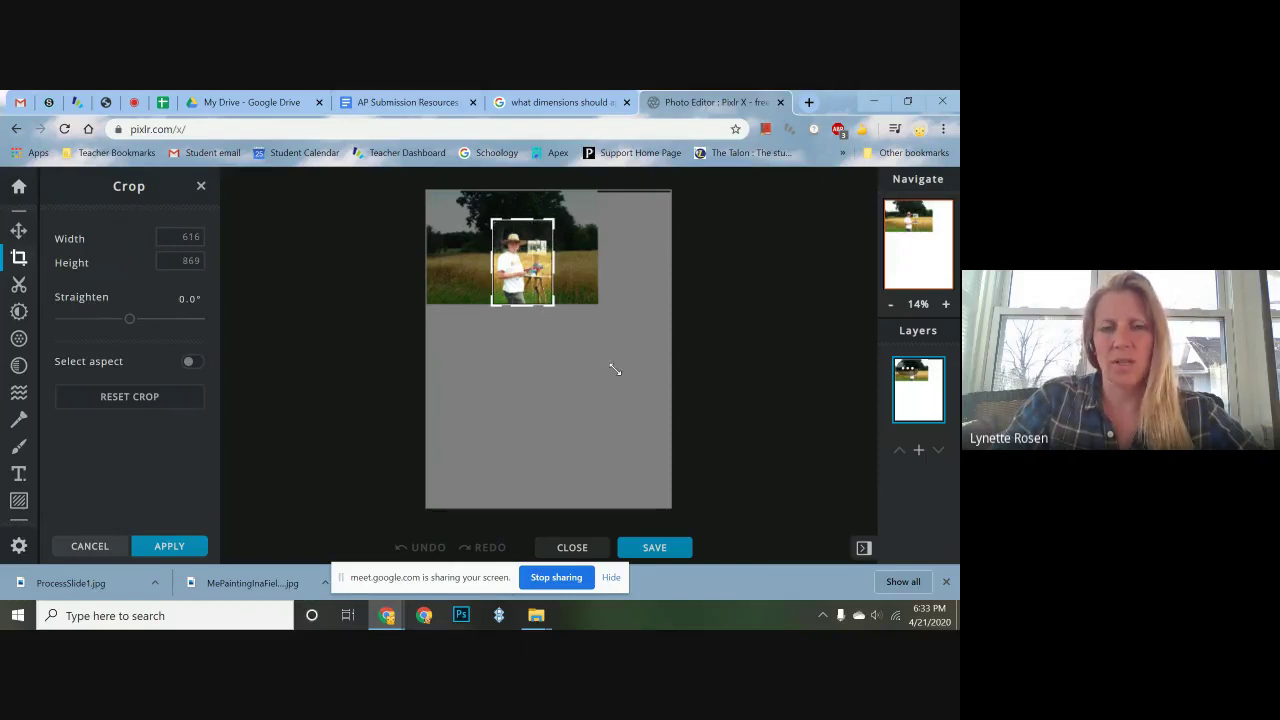
Step: Download the cropped photo as a JPG named MePaintingInaField-E with an image height of 400
left_click(670, 548)
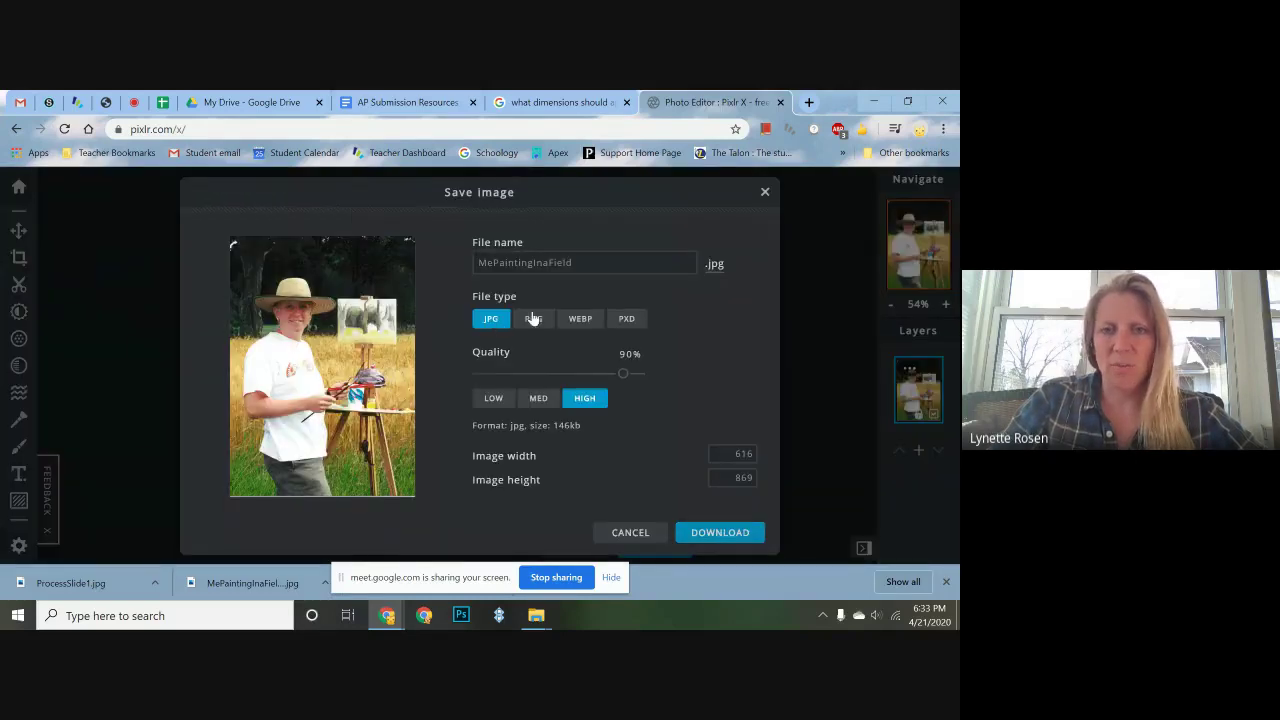
left_click(585, 263)
type("-")
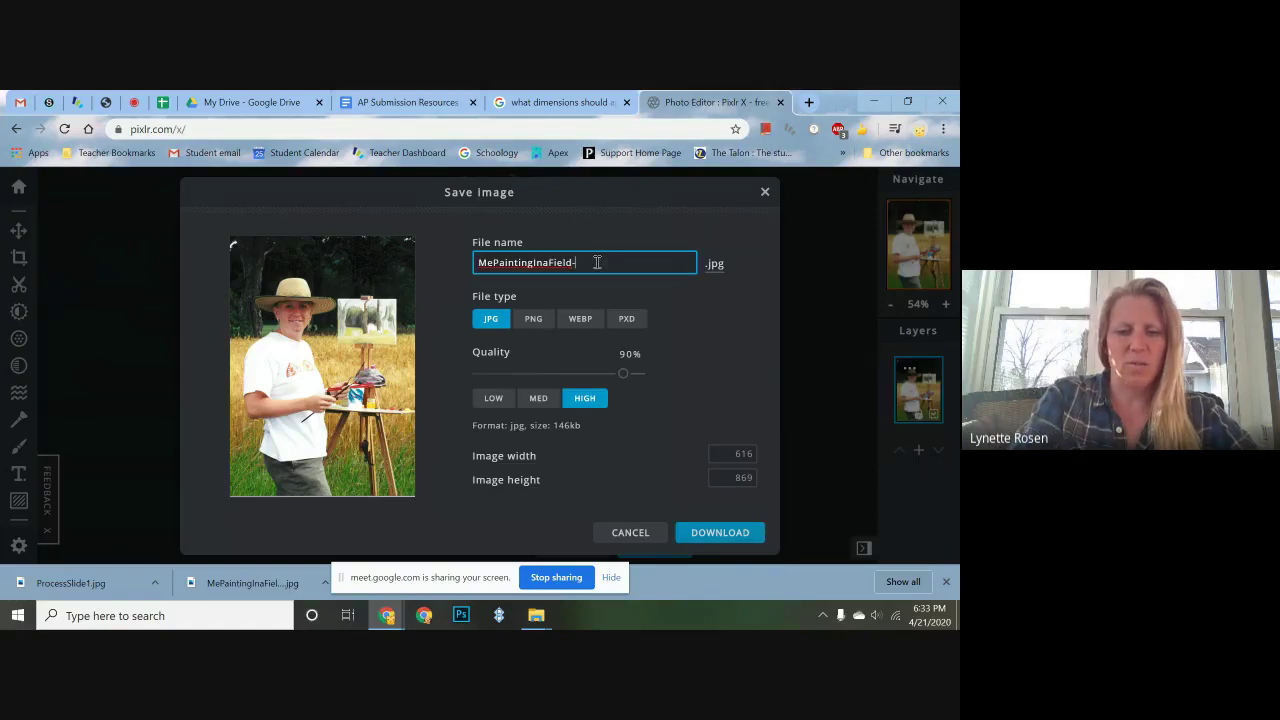
type("E")
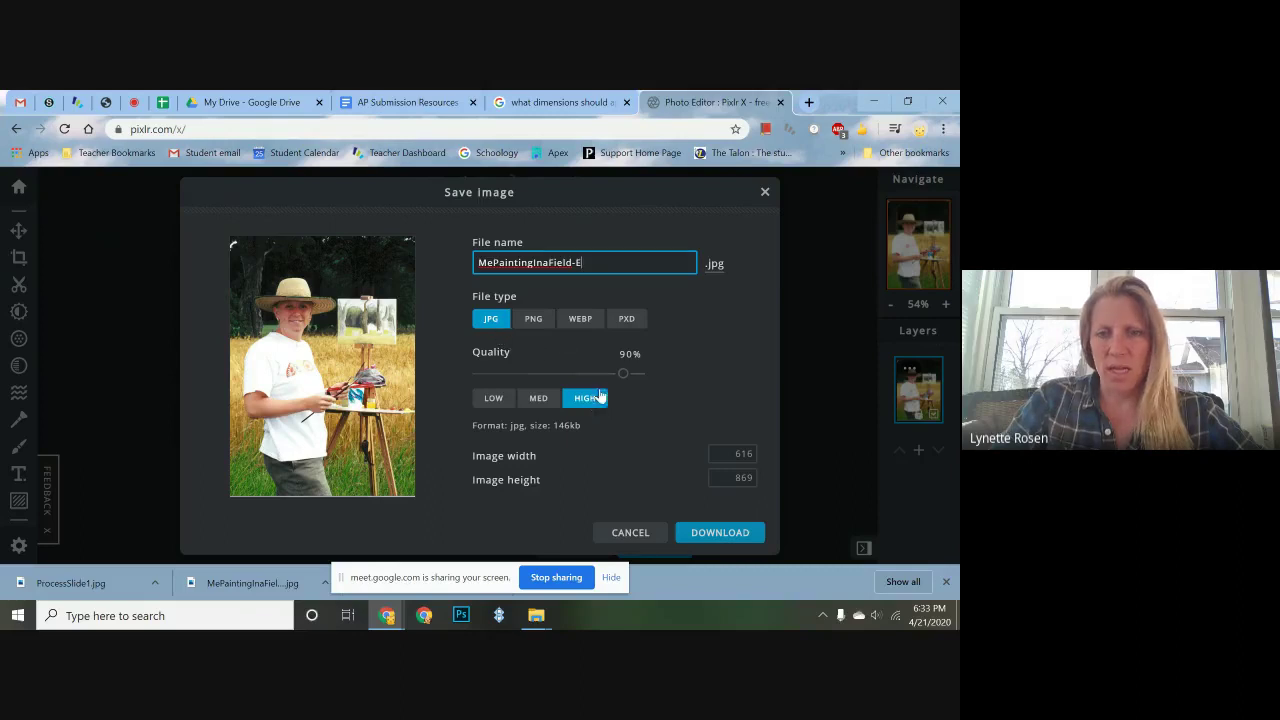
left_click(730, 479)
type("400")
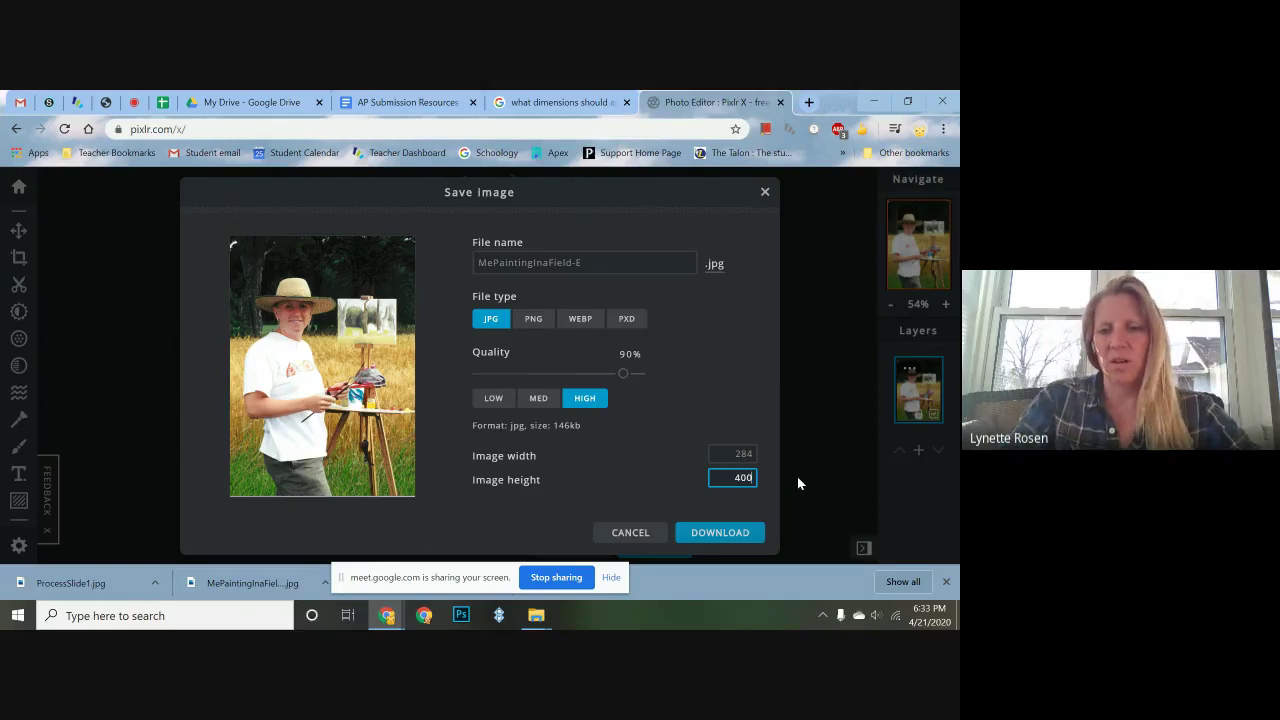
left_click(722, 536)
left_click(720, 533)
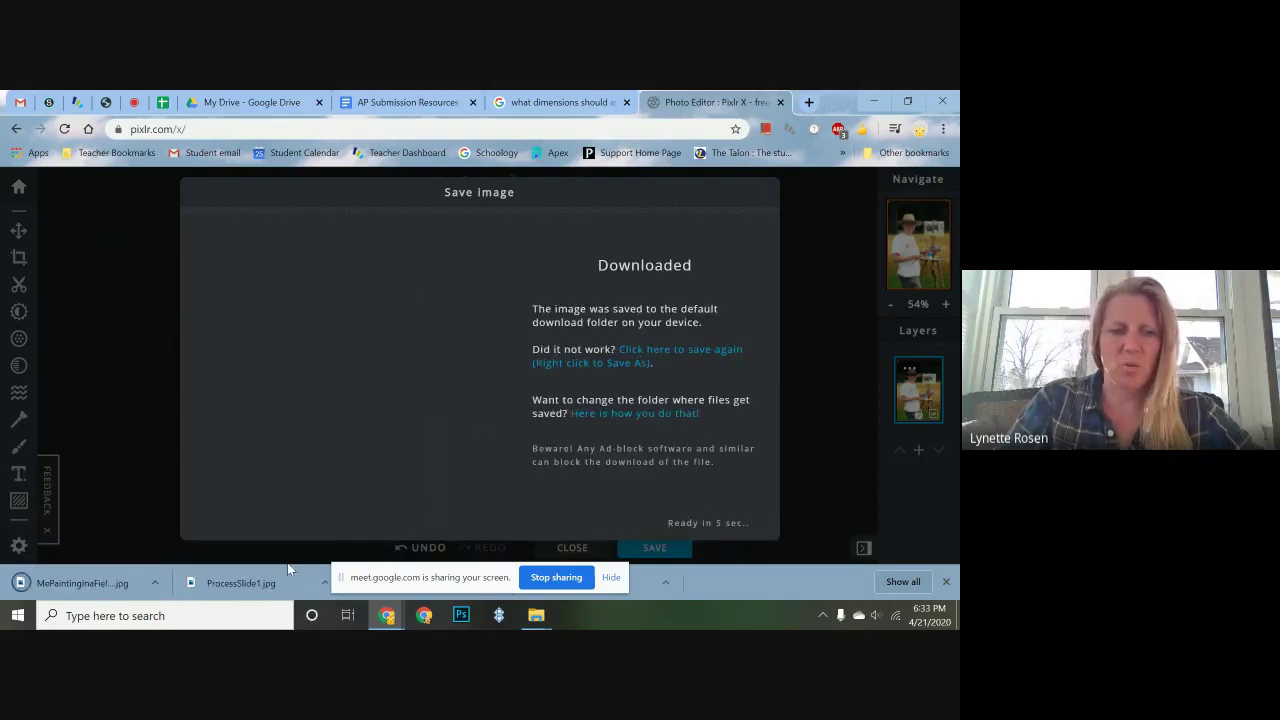
Step: Check the downloaded photo in the Photos app and the contents of the For process slide folder, returning to Pixlr X
left_click(91, 586)
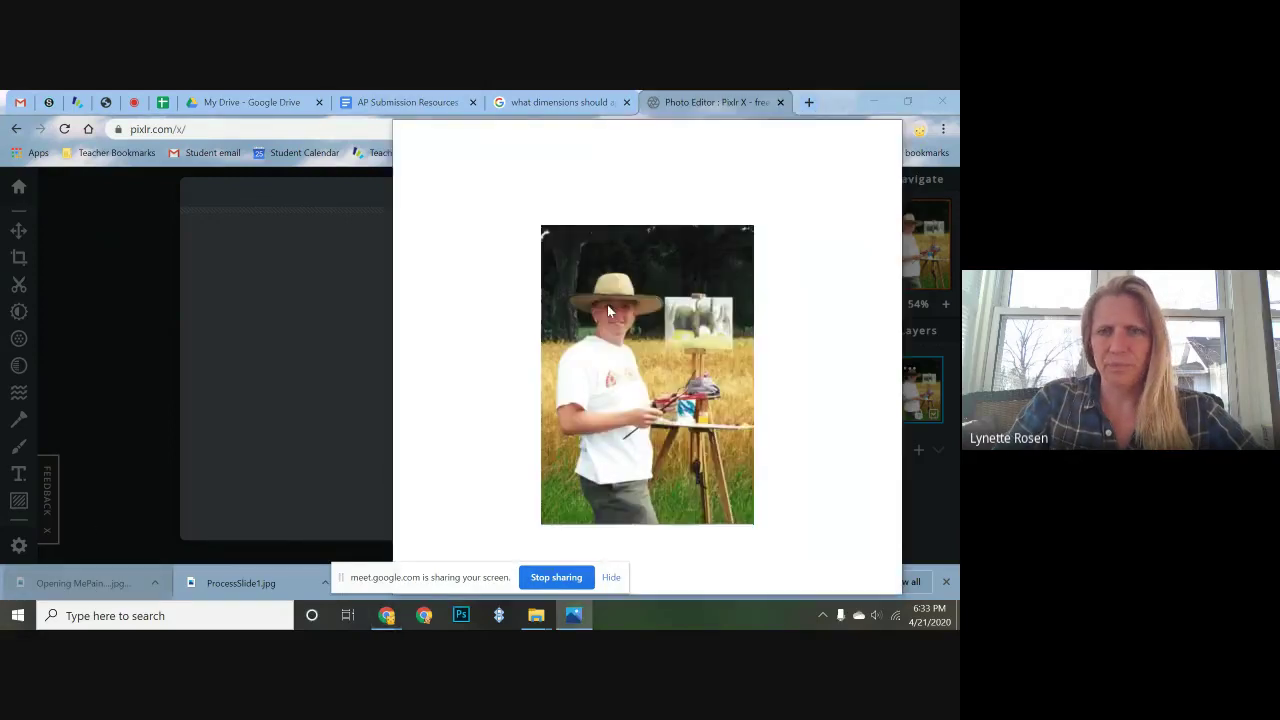
right_click(621, 337)
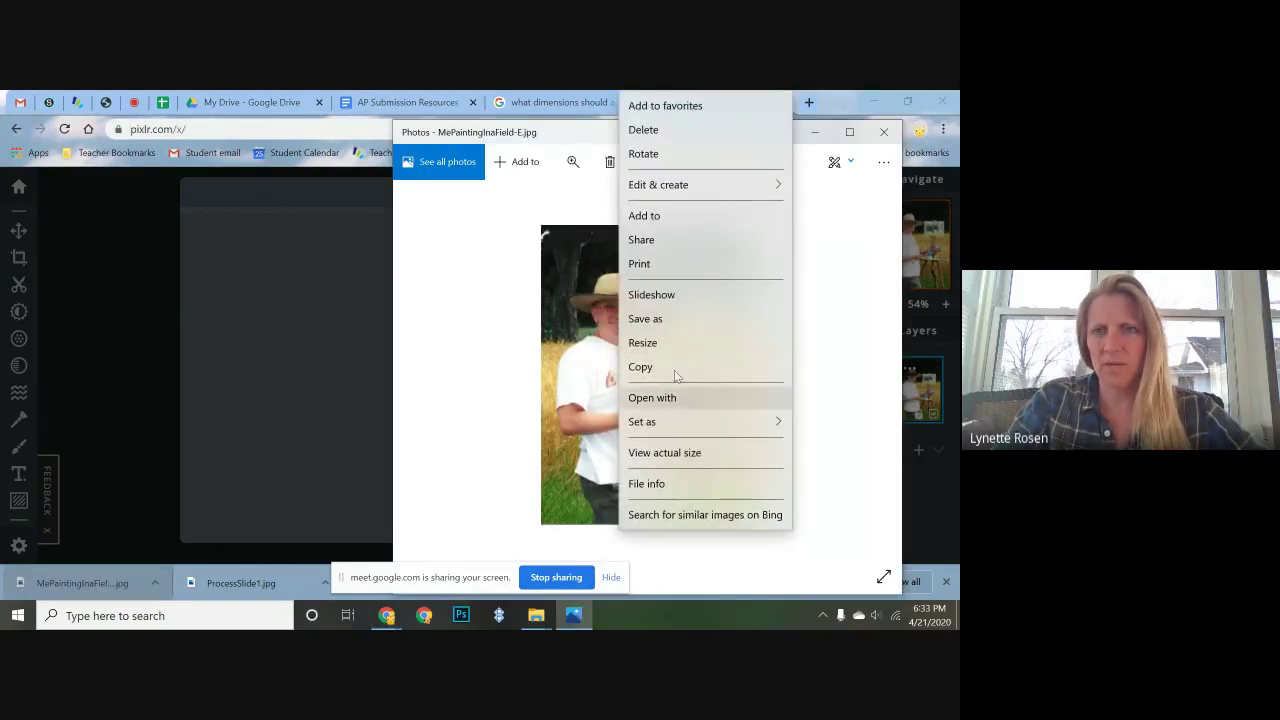
left_click(820, 205)
left_click(817, 132)
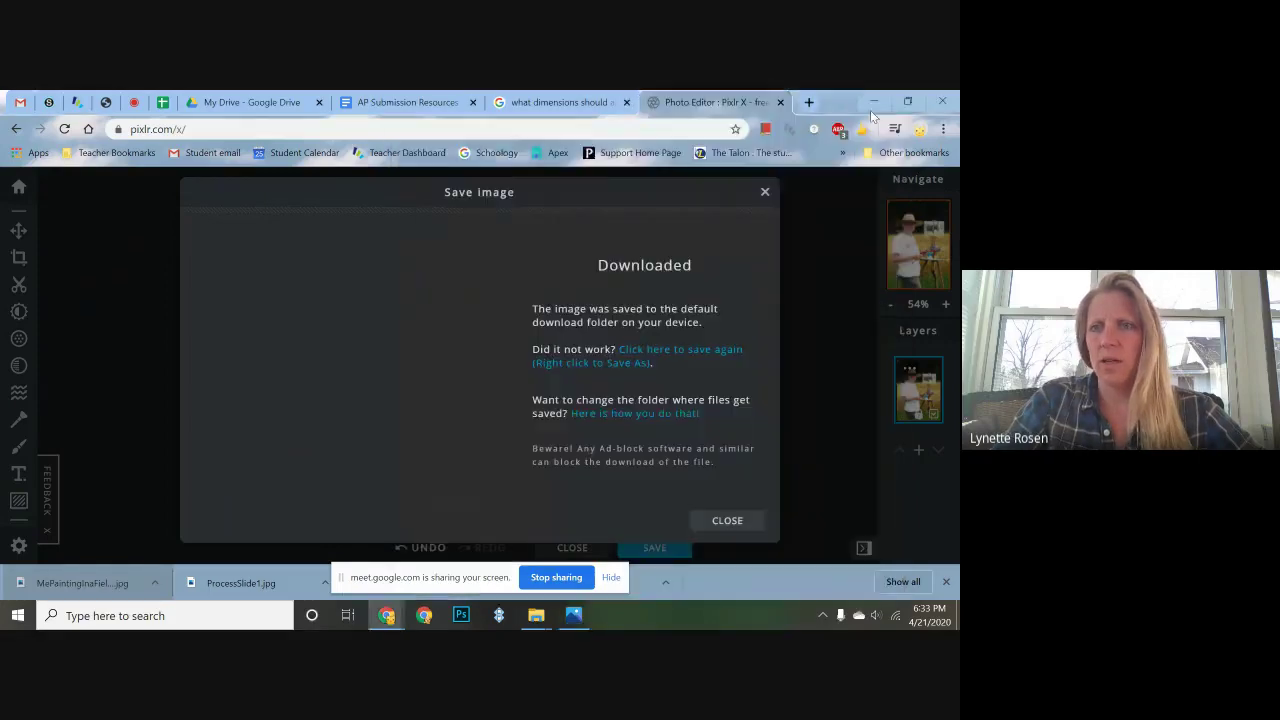
left_click(871, 100)
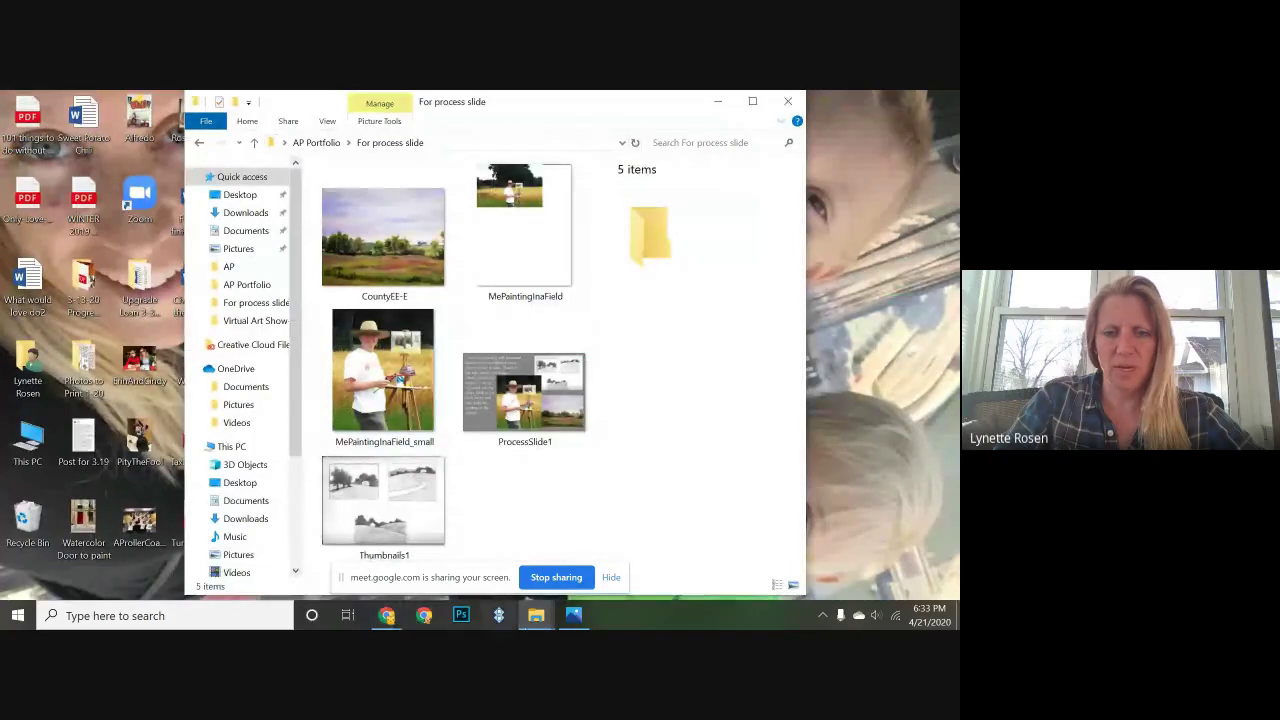
left_click(528, 622)
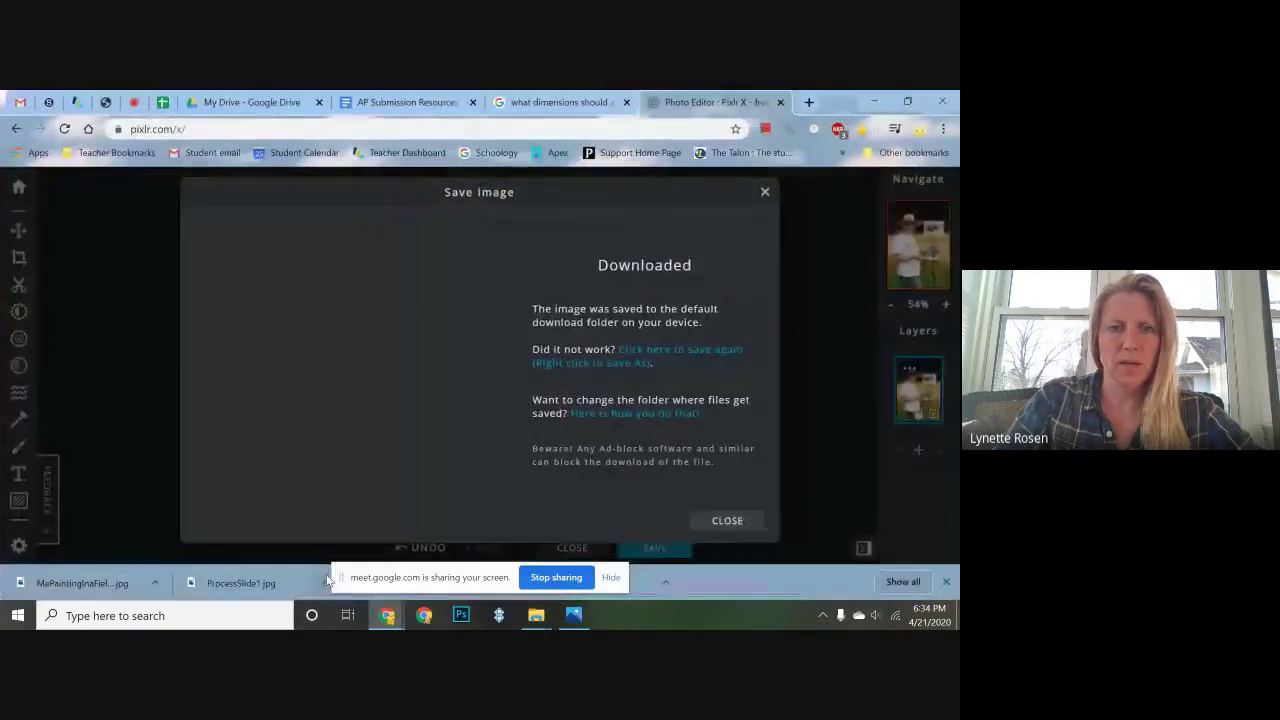
Step: Dismiss the finished save dialog and reopen the most recent process slide document from the history
left_click(765, 191)
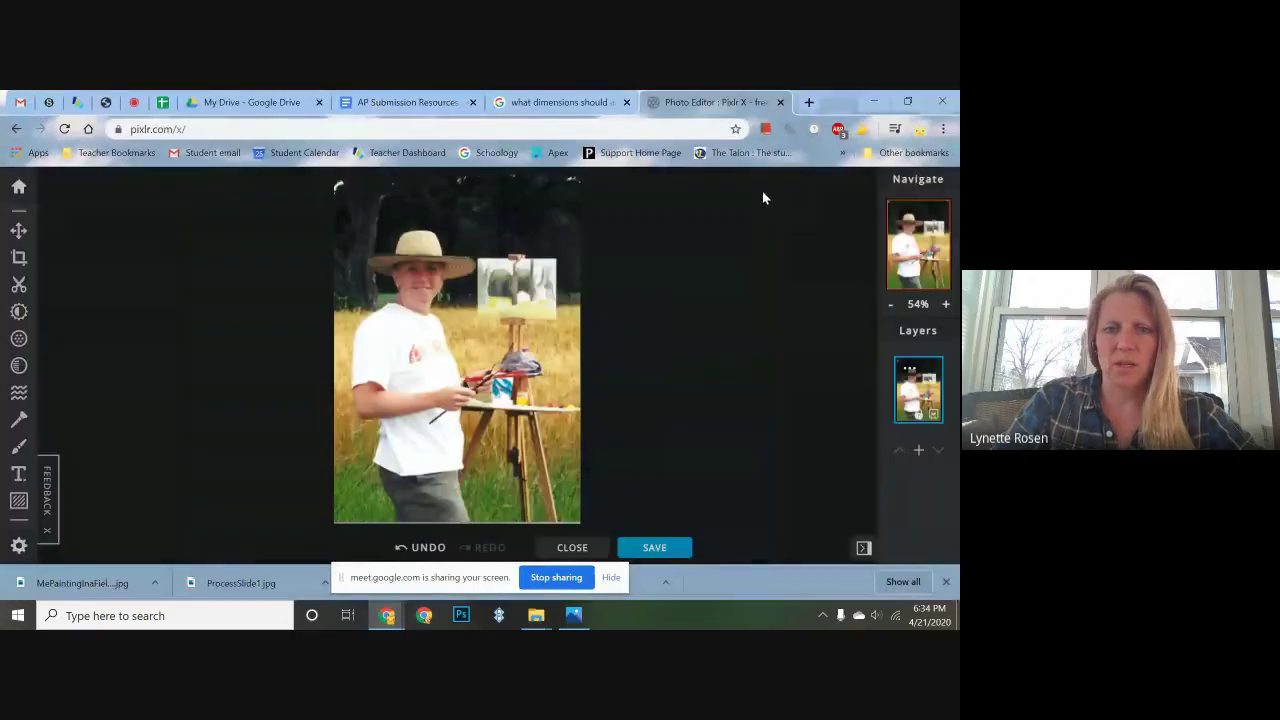
left_click(18, 187)
left_click(438, 318)
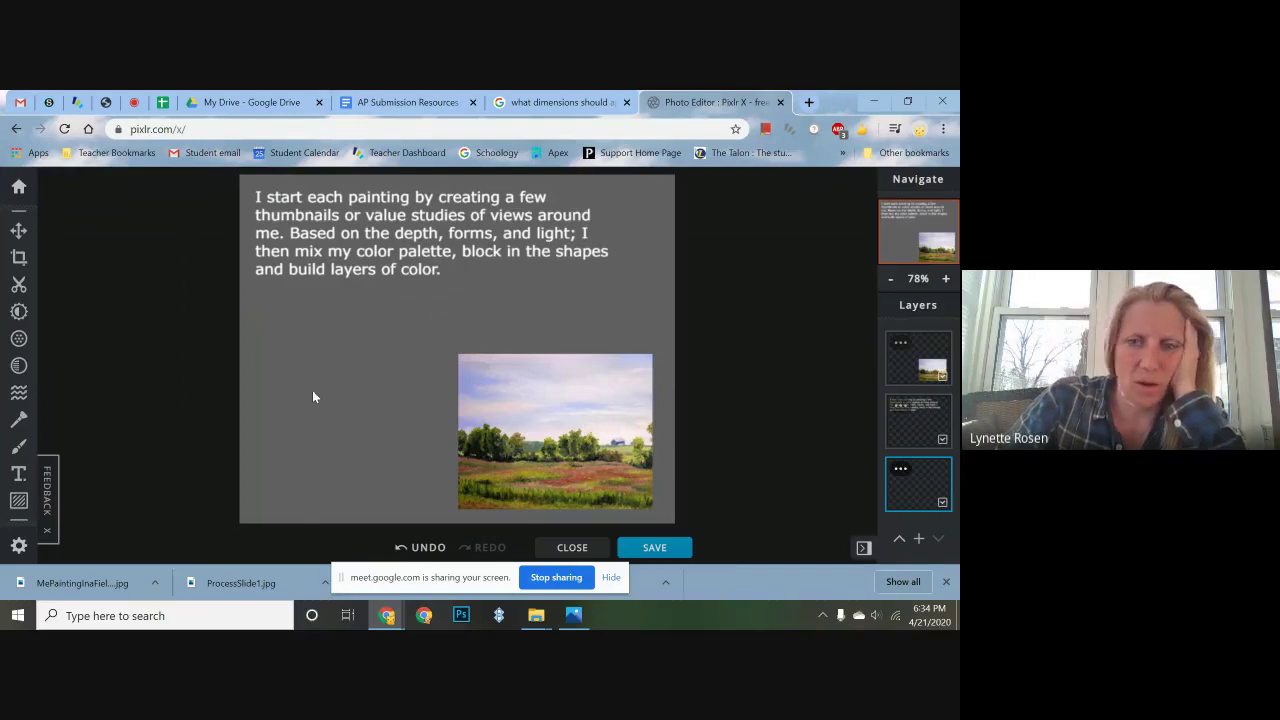
Step: Add MePaintingInaField_small as an image layer and place it below the text at about top 179, left 36
left_click(918, 539)
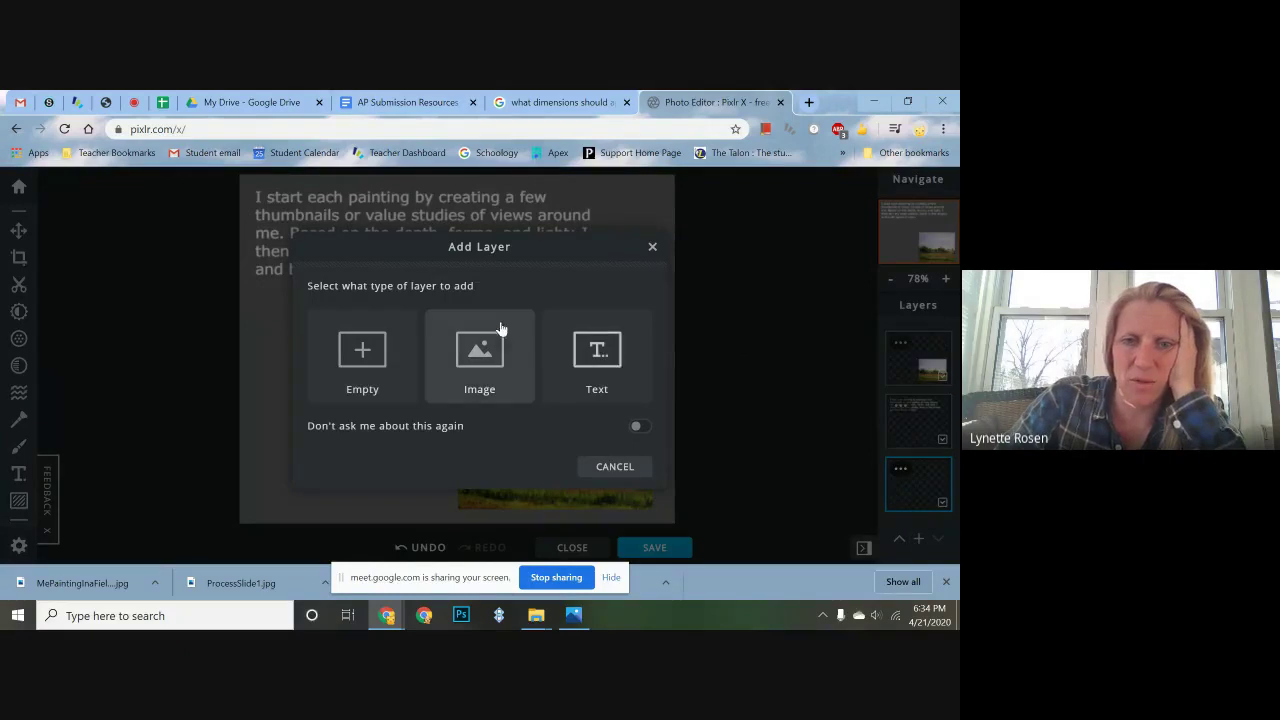
left_click(485, 355)
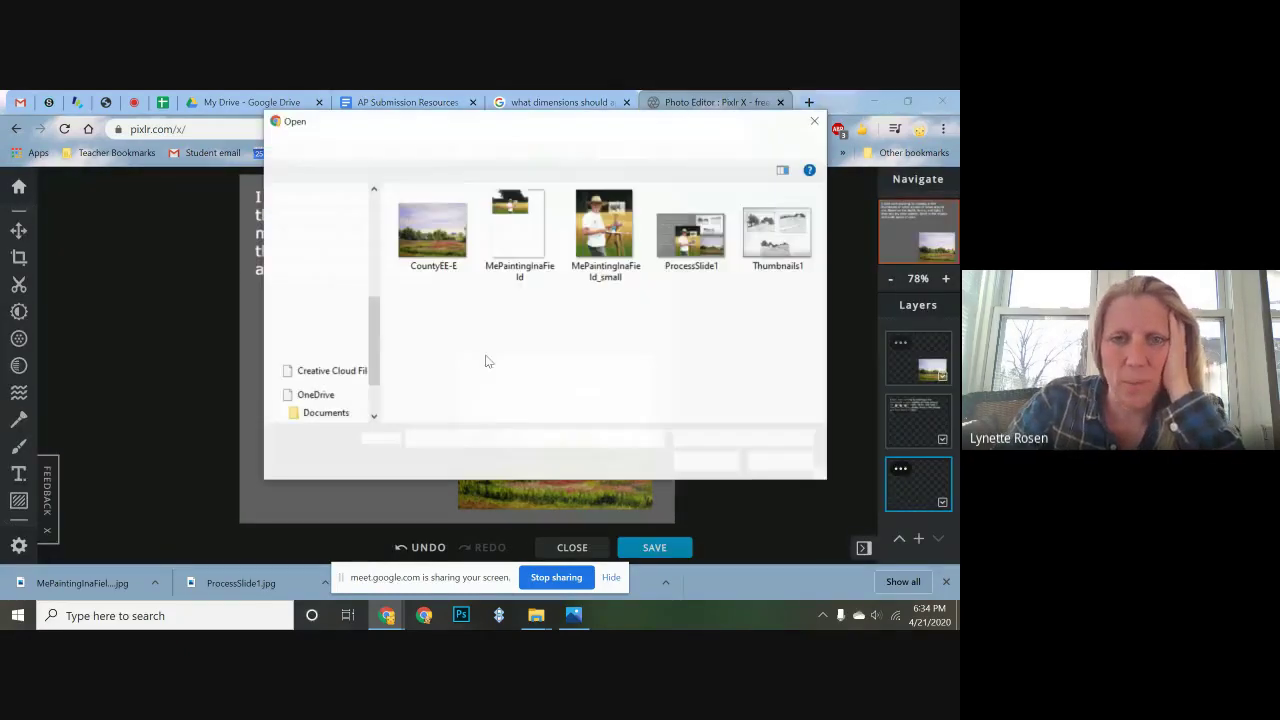
double_click(606, 228)
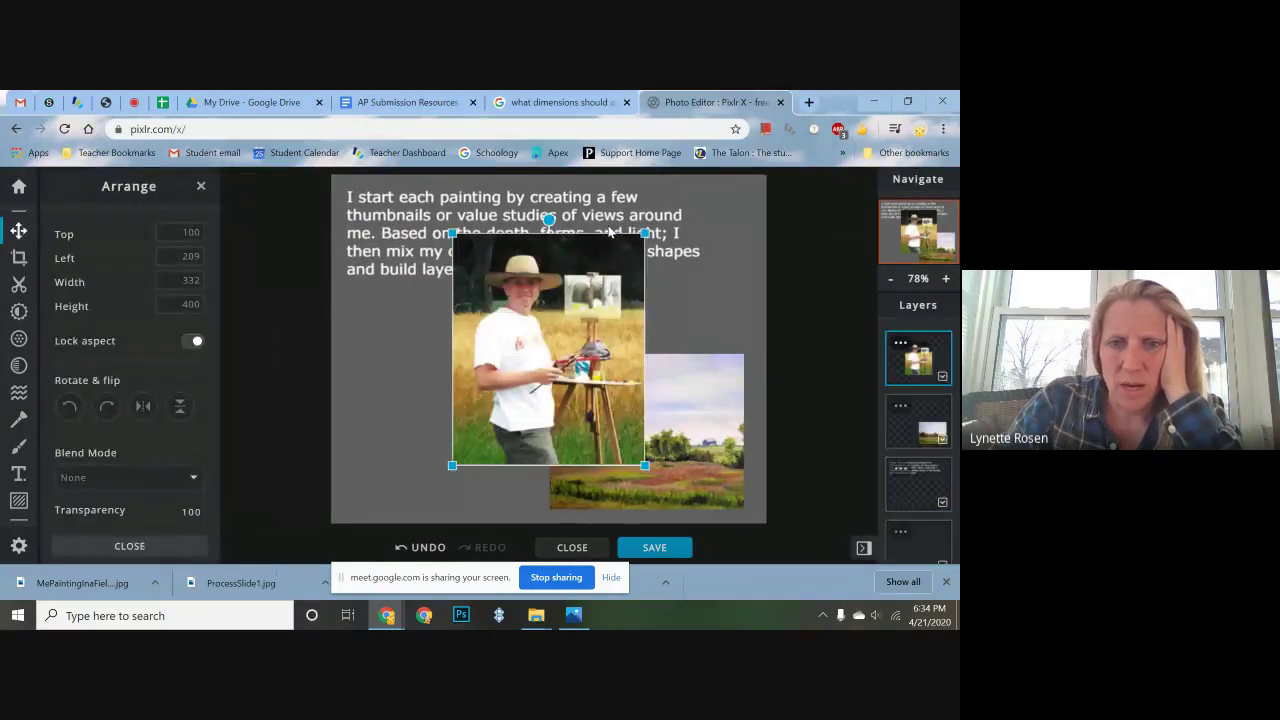
left_click_drag(558, 346, 451, 390)
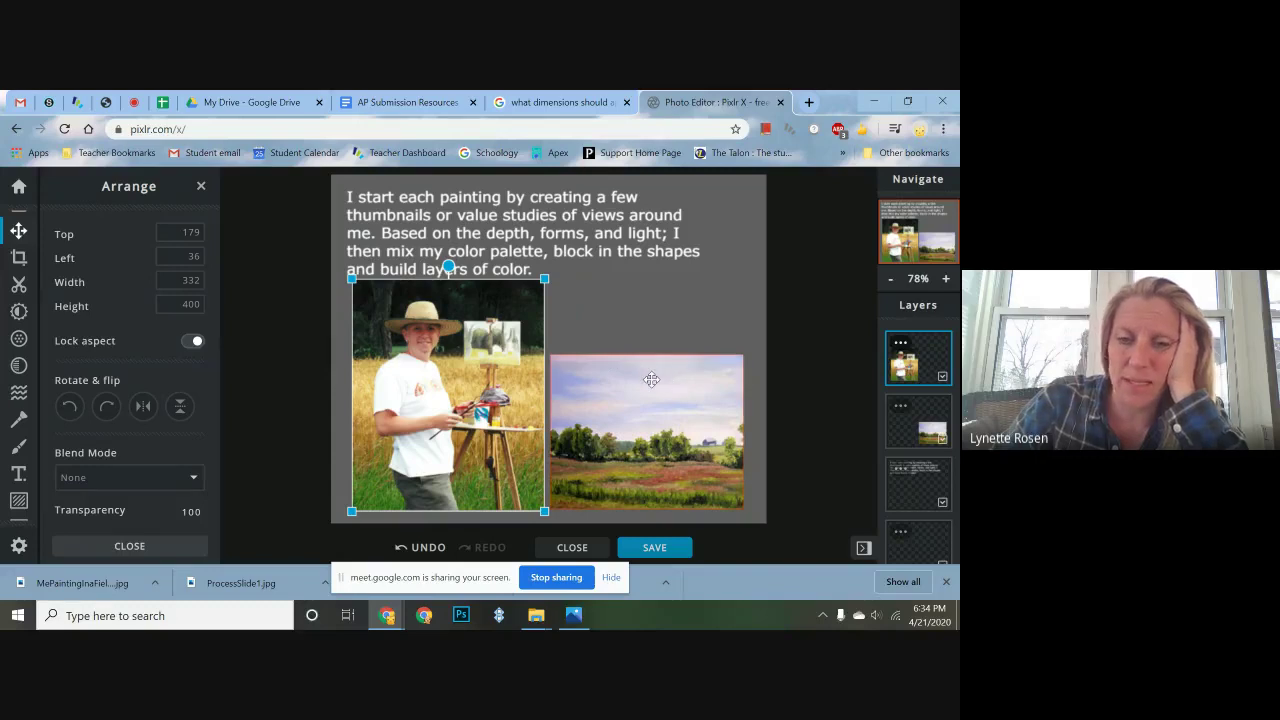
Step: Scale the landscape painting down to about 291 x 233 and move it into the slide's lower-right corner
left_click(587, 380)
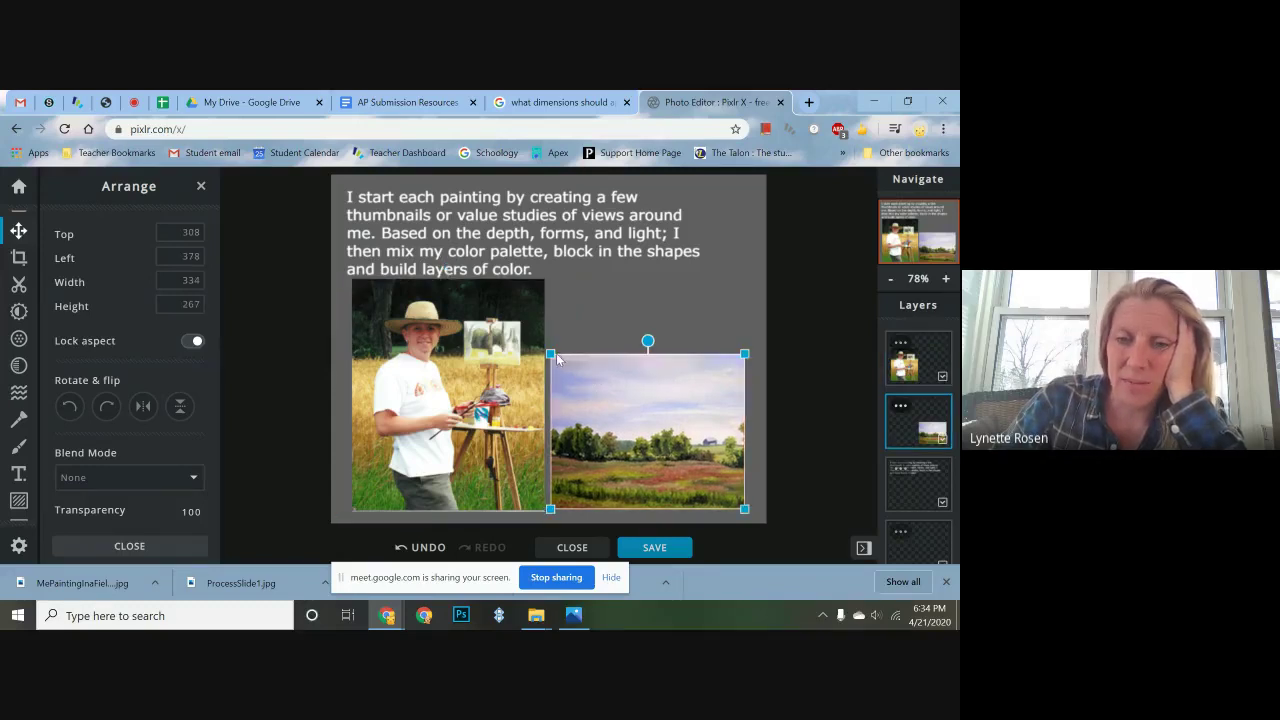
left_click_drag(550, 354, 576, 375)
left_click_drag(614, 407, 637, 419)
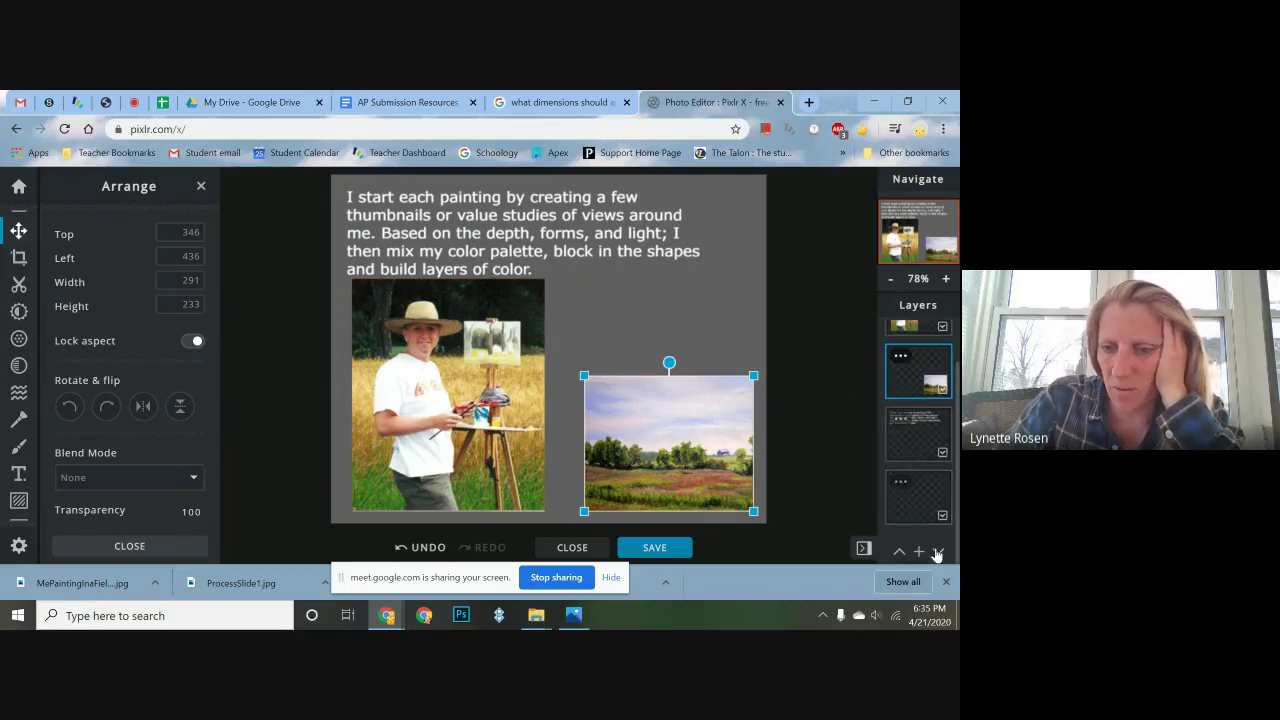
Step: Close the downloads bar and add Thumbnails1 from the For process slide folder as a new image layer
left_click(946, 581)
left_click(919, 589)
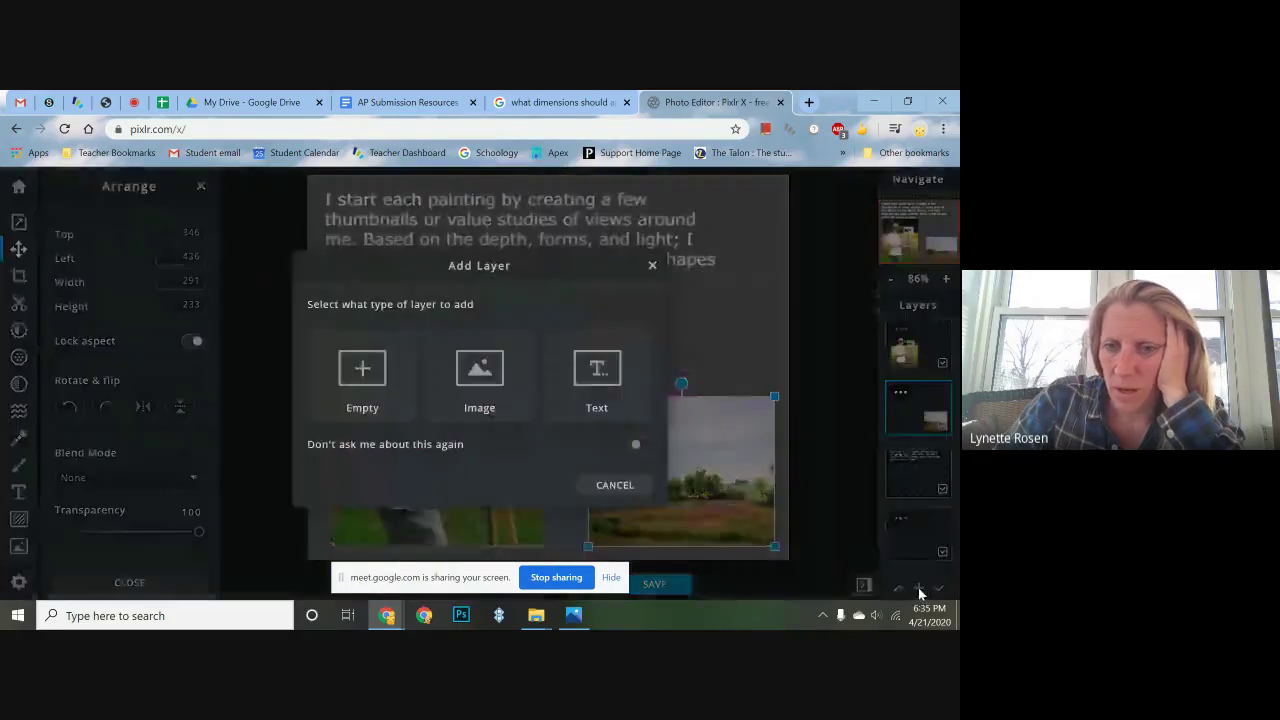
left_click(500, 390)
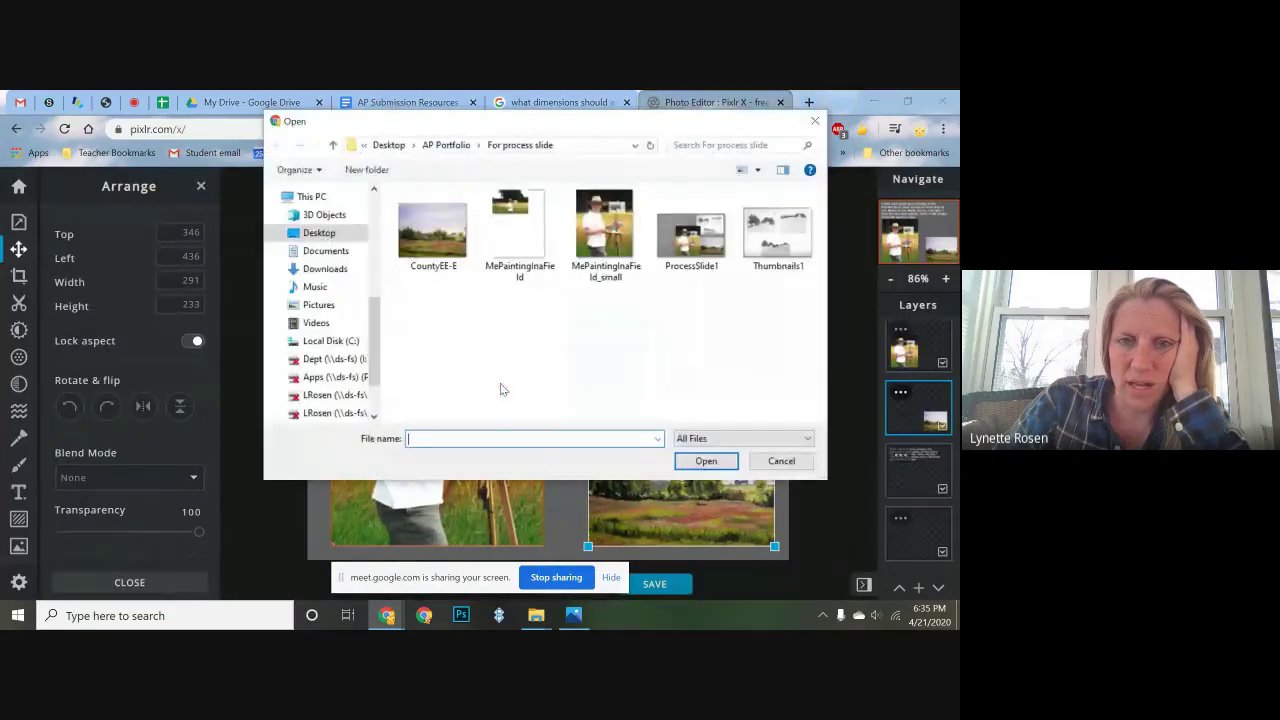
left_click(758, 250)
double_click(758, 248)
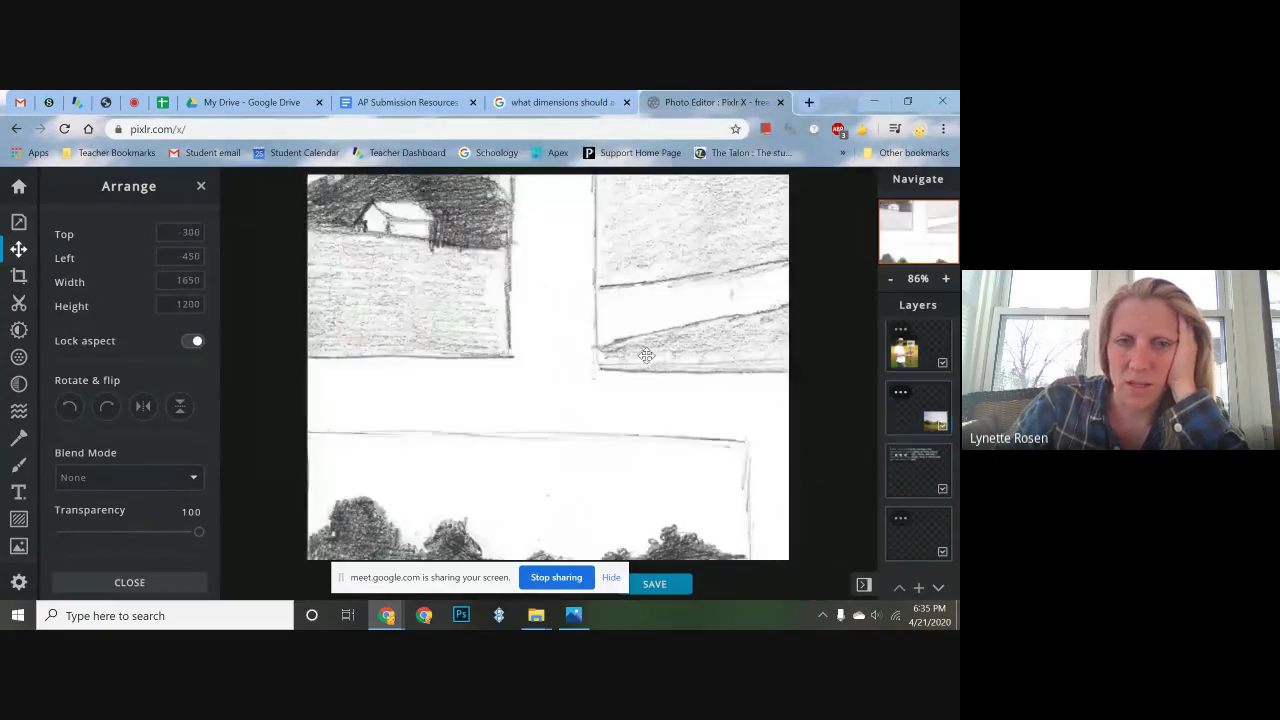
Step: Scale the thumbnail sketches down to about 367 x 267 and position them above the landscape painting
mouse_move(449, 337)
left_mouse_down()
mouse_move(467, 349)
mouse_move(357, 543)
mouse_move(371, 229)
mouse_move(586, 386)
mouse_move(414, 223)
mouse_move(632, 400)
mouse_move(403, 233)
mouse_move(547, 325)
left_mouse_up()
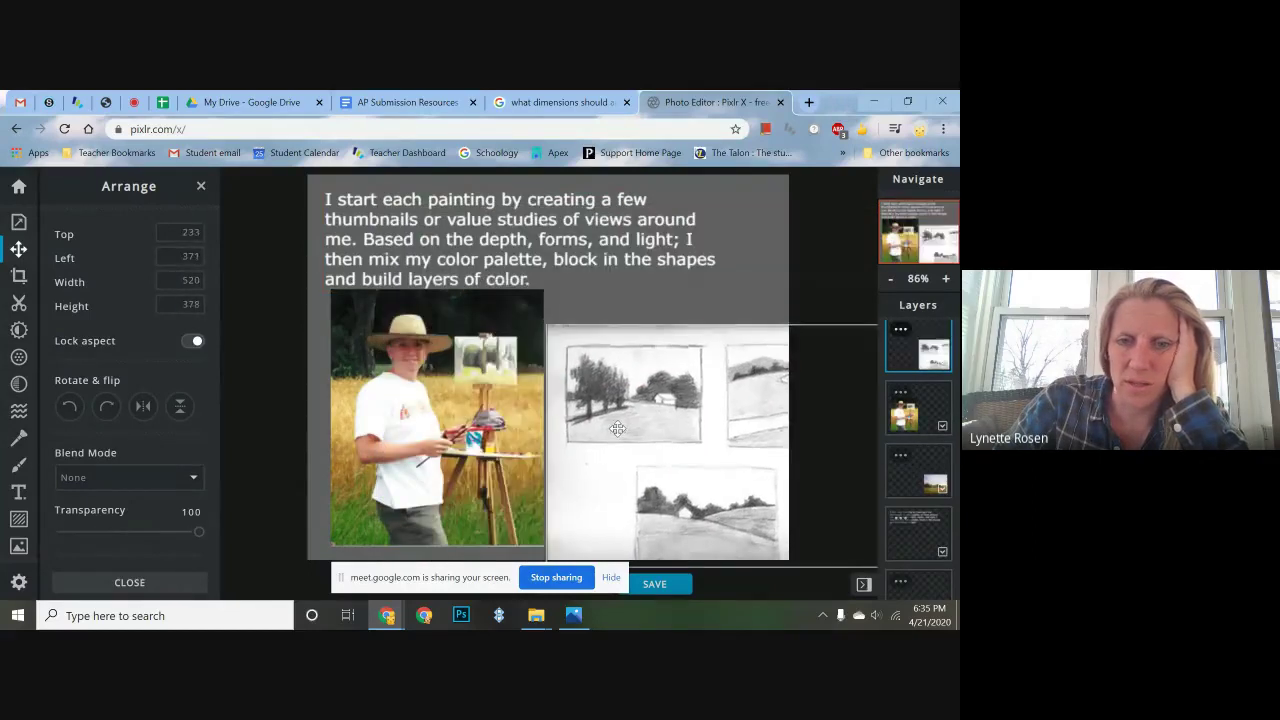
left_click_drag(617, 428, 484, 366)
left_click_drag(414, 263, 511, 335)
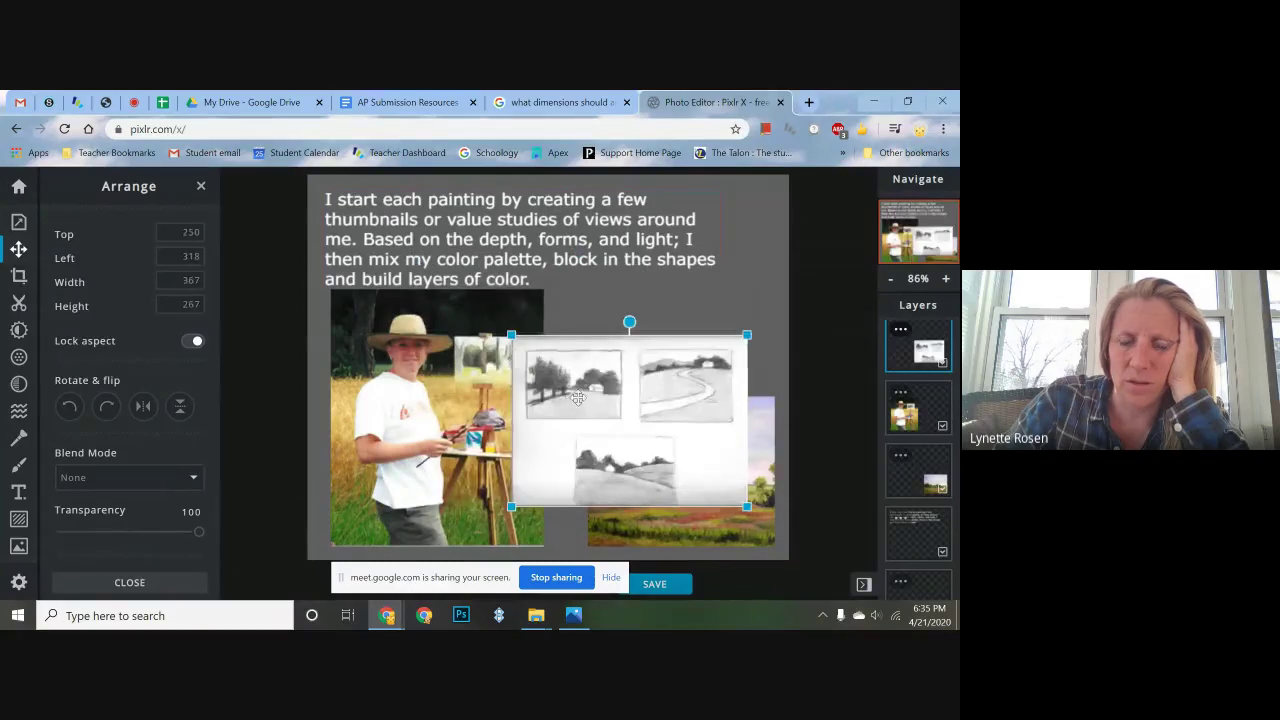
mouse_move(577, 398)
left_mouse_down()
mouse_move(613, 357)
mouse_move(612, 269)
mouse_move(620, 279)
left_mouse_up()
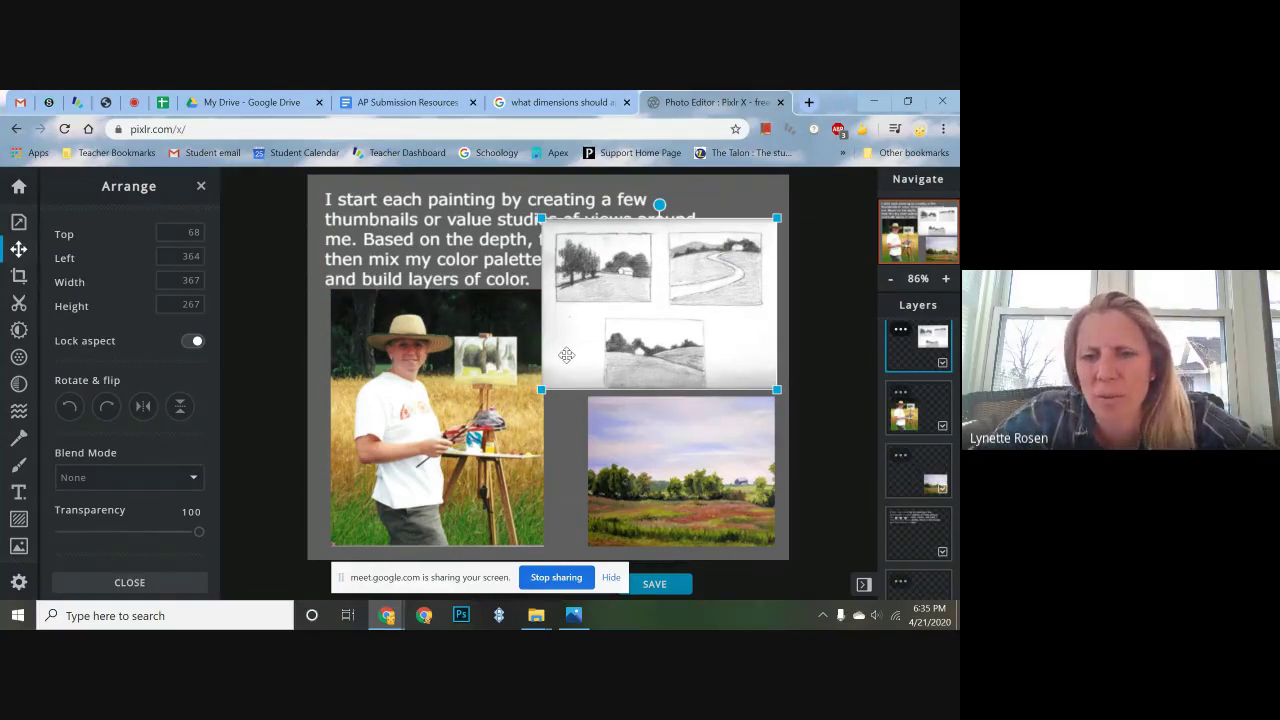
Step: Shrink the thumbnail sketches further to about 303 x 220 and set them directly above the landscape painting
left_click(615, 430)
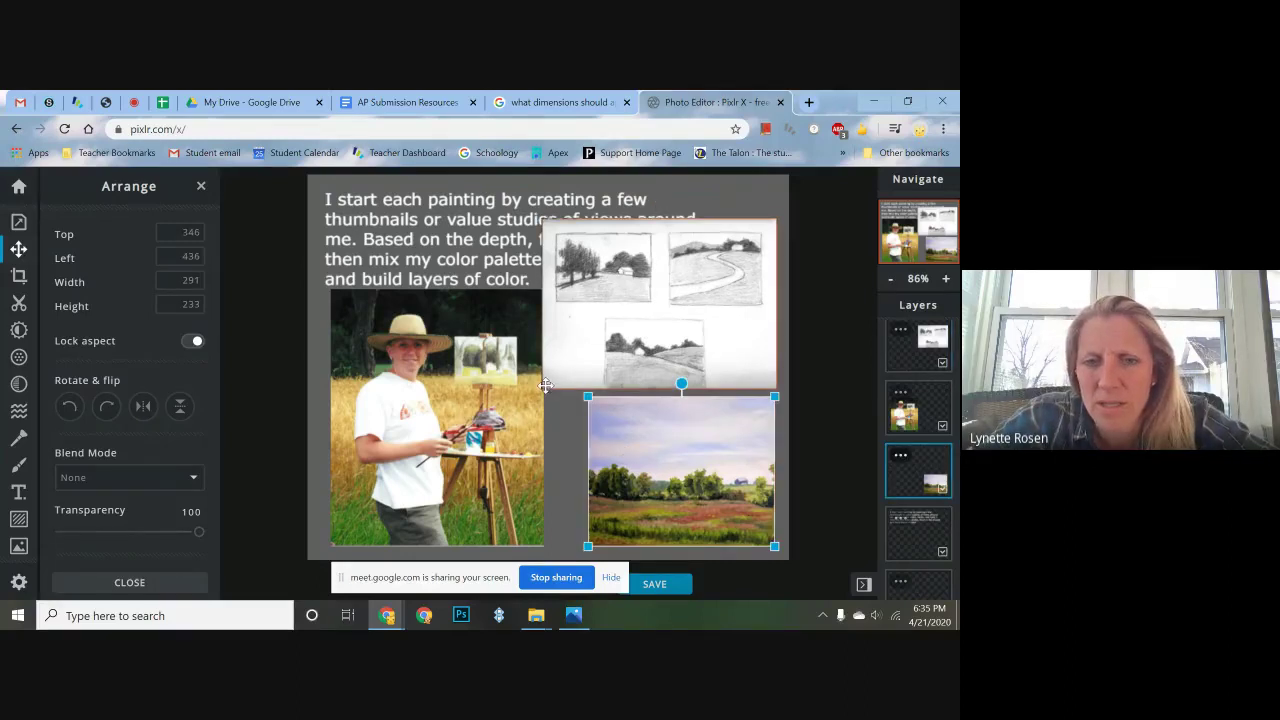
left_click(552, 374)
left_click_drag(539, 391, 582, 359)
left_click_drag(697, 322, 697, 362)
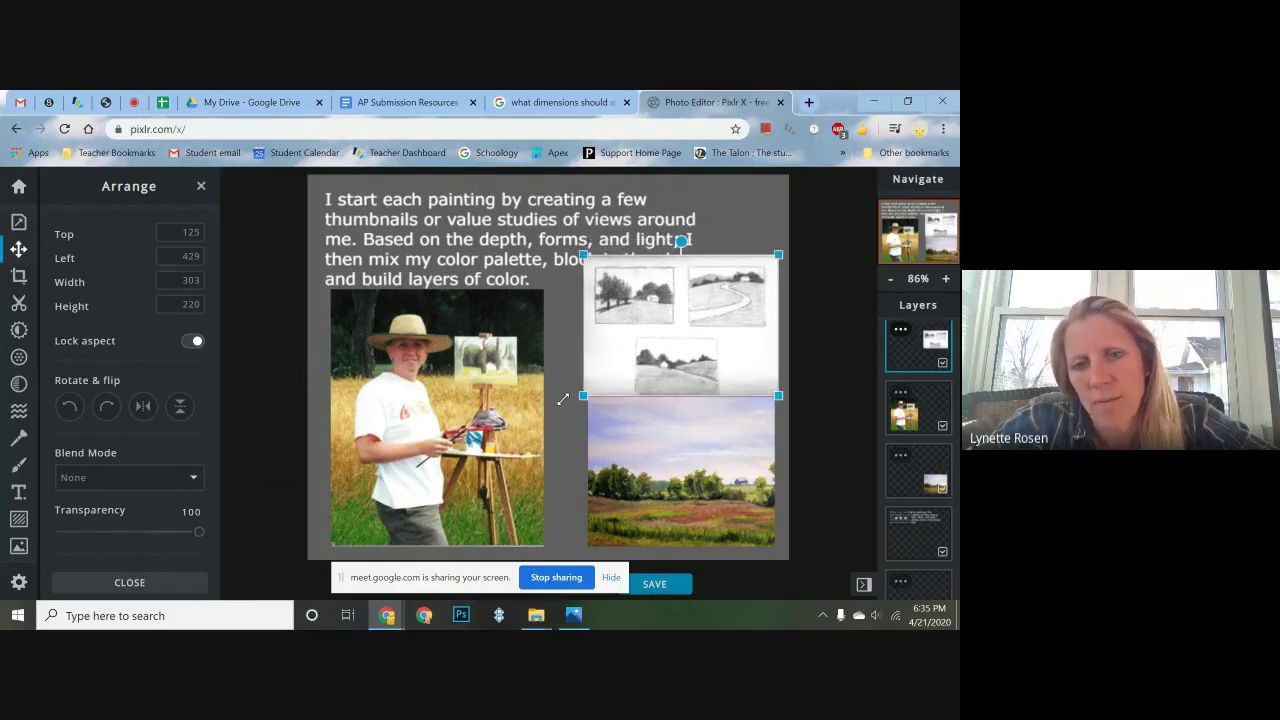
Step: Overlap the landscape painting and thumbnail sketches, restacking the layers with the painting on top, the painter photo second and the sketches third
left_click_drag(684, 406, 657, 400)
left_click_drag(659, 351, 664, 366)
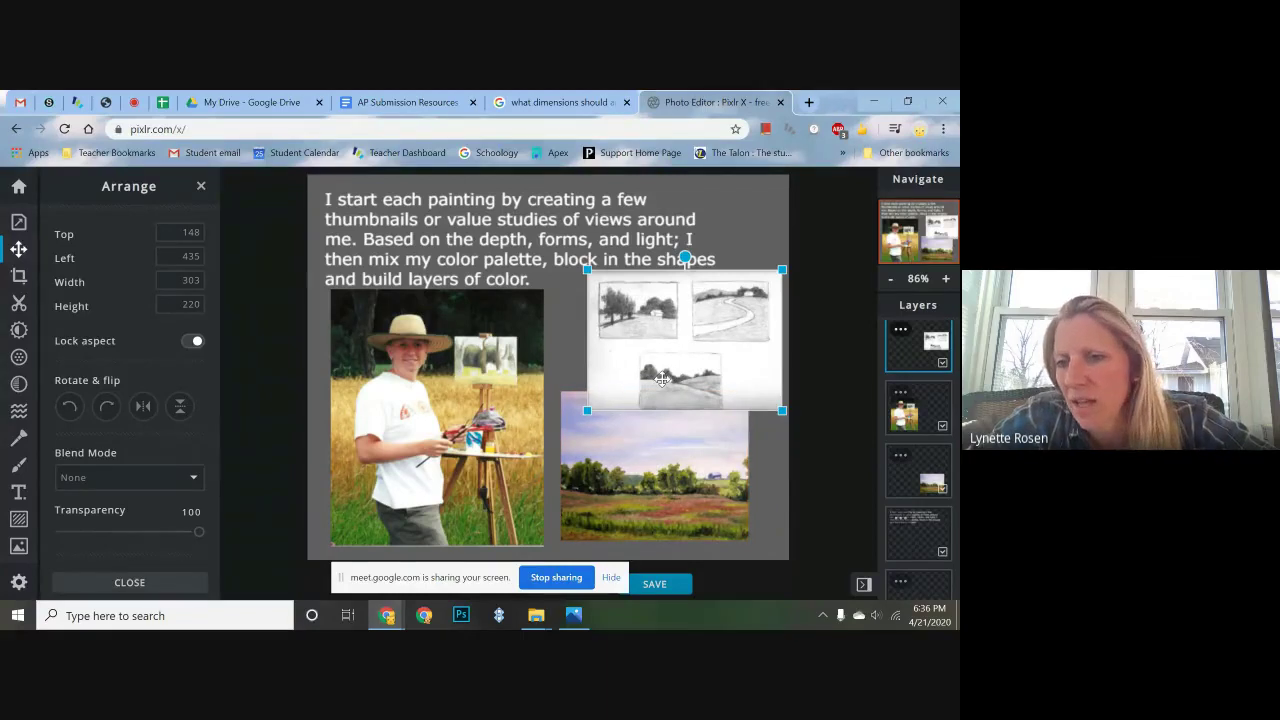
left_click_drag(924, 472, 930, 378)
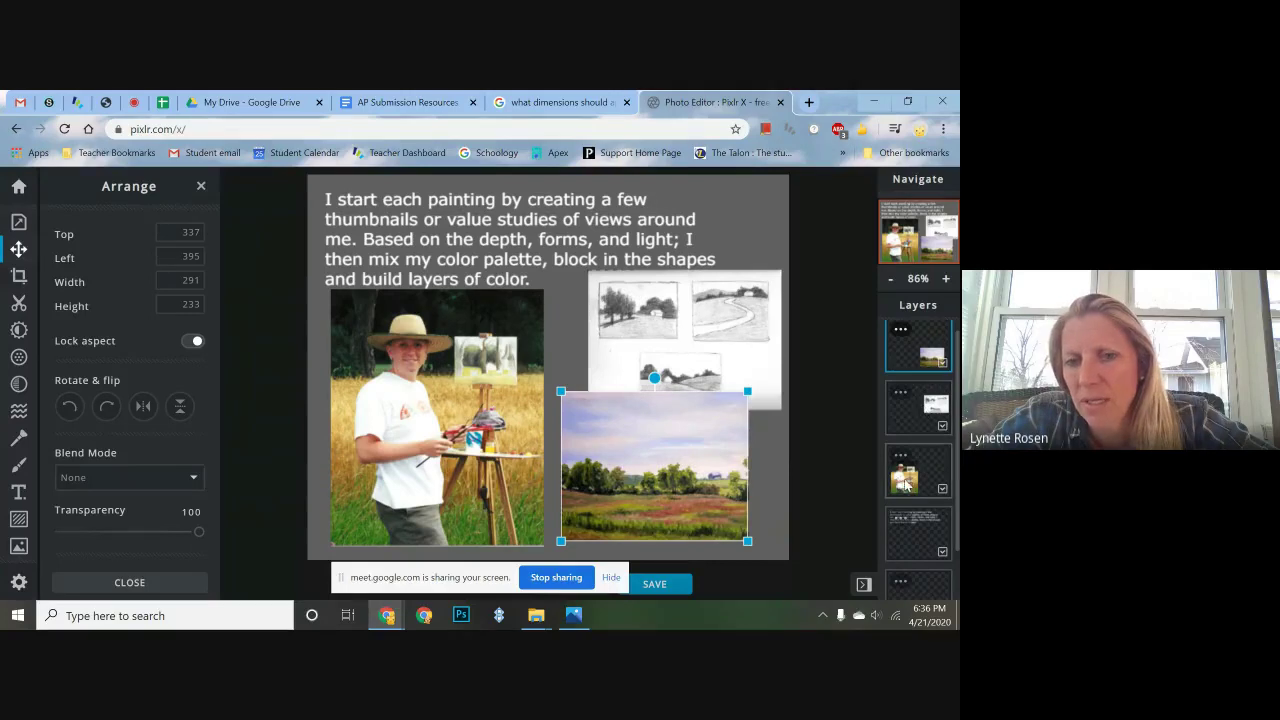
mouse_move(905, 484)
left_mouse_down()
mouse_move(905, 390)
mouse_move(918, 405)
left_mouse_up()
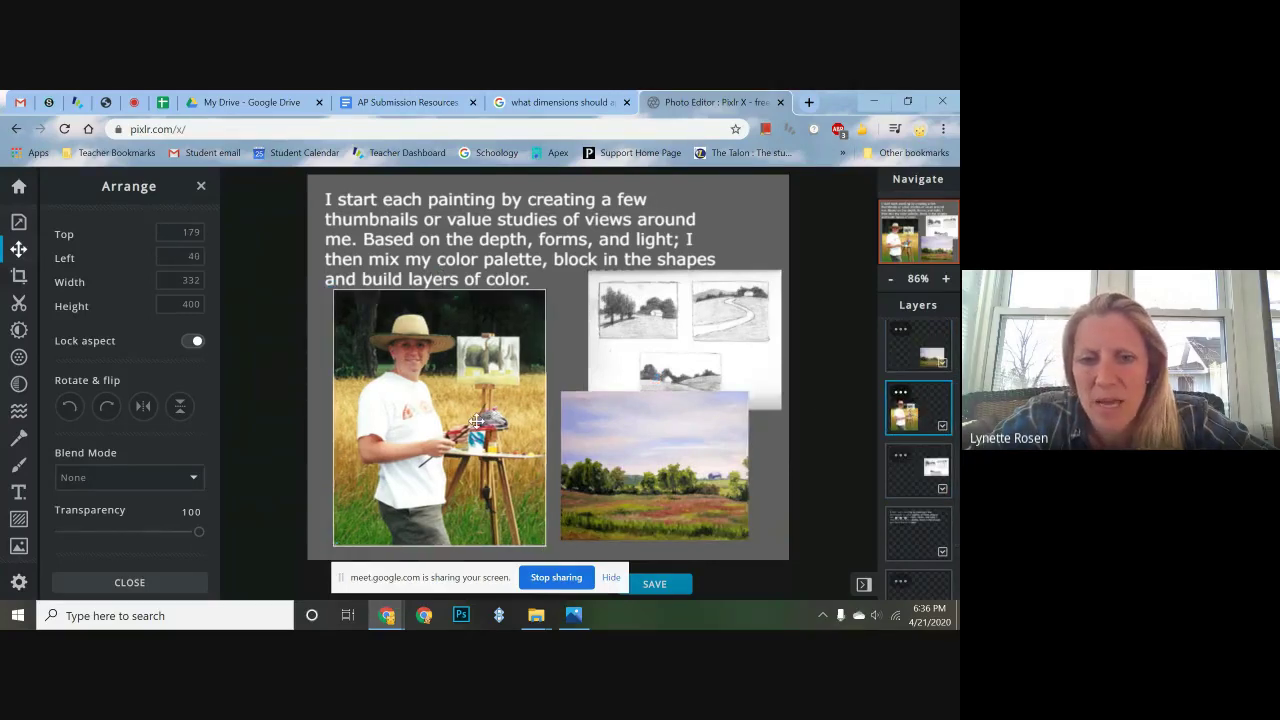
Step: Move the painter photo to the slide's upper left, the sketches to the upper right and the landscape painting just beneath the sketches
mouse_move(477, 421)
left_mouse_down()
mouse_move(502, 420)
mouse_move(535, 326)
mouse_move(463, 316)
left_mouse_up()
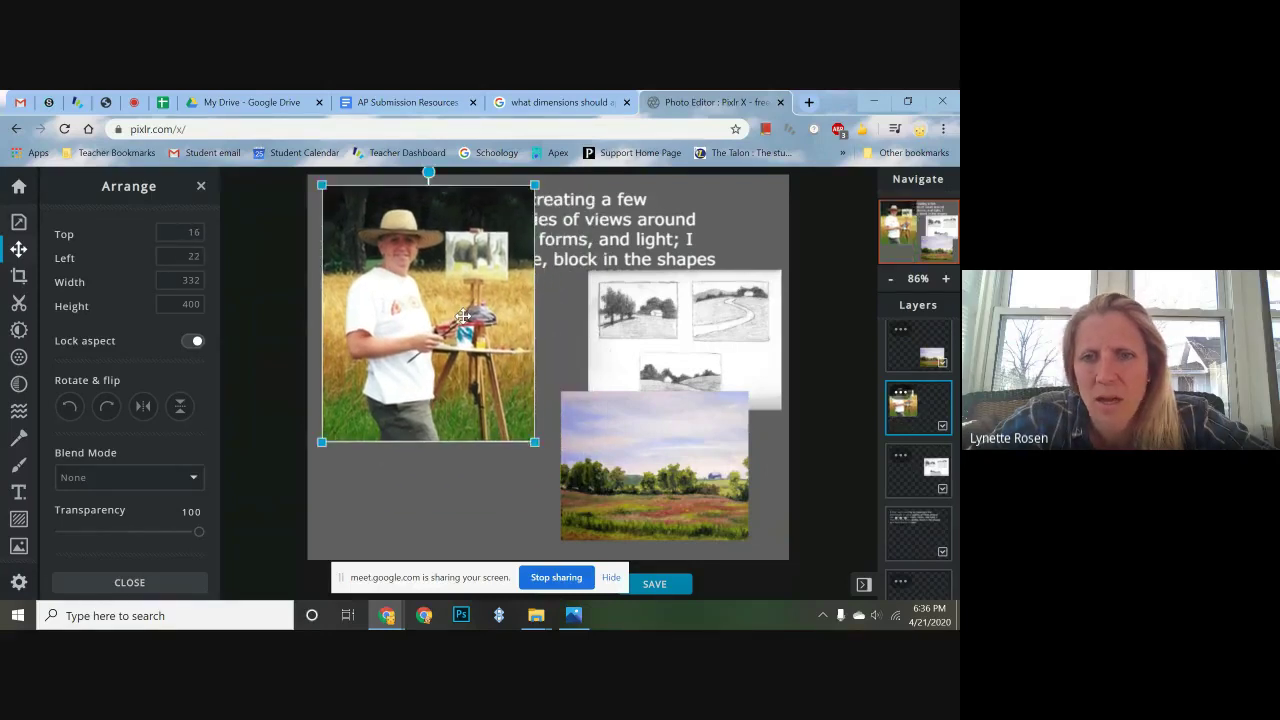
left_click_drag(640, 380, 640, 290)
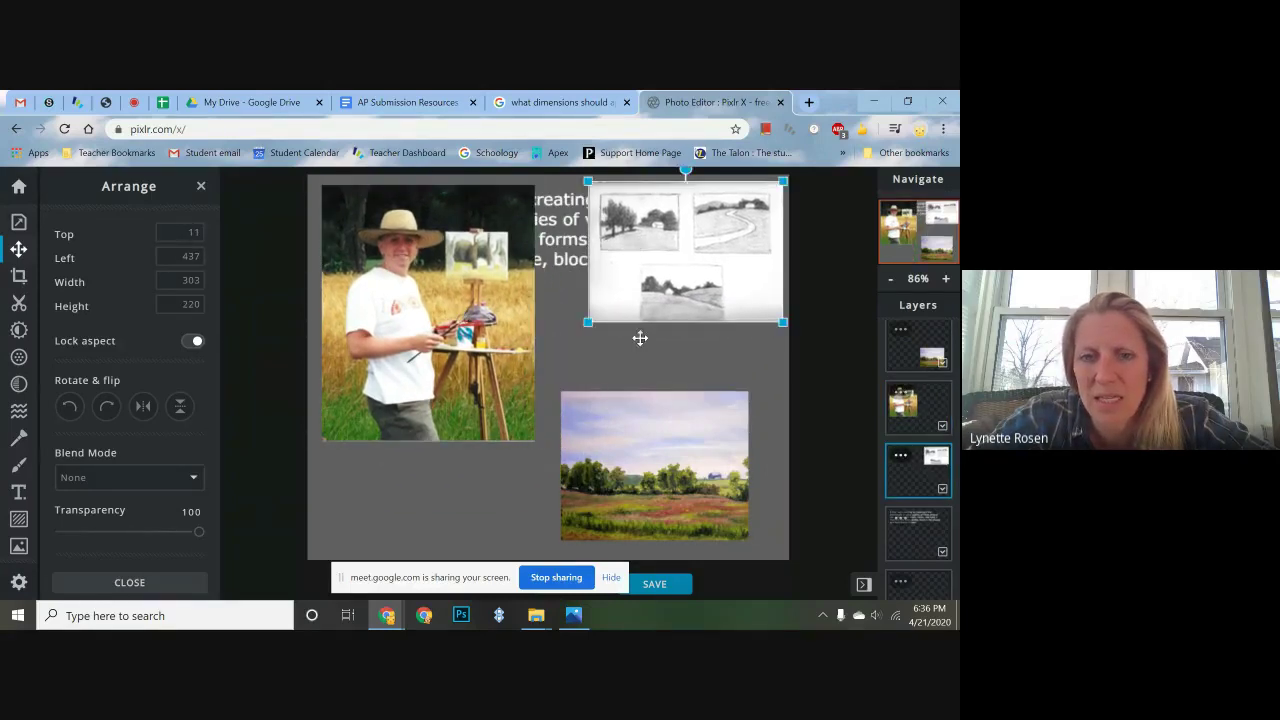
left_click_drag(665, 429, 697, 368)
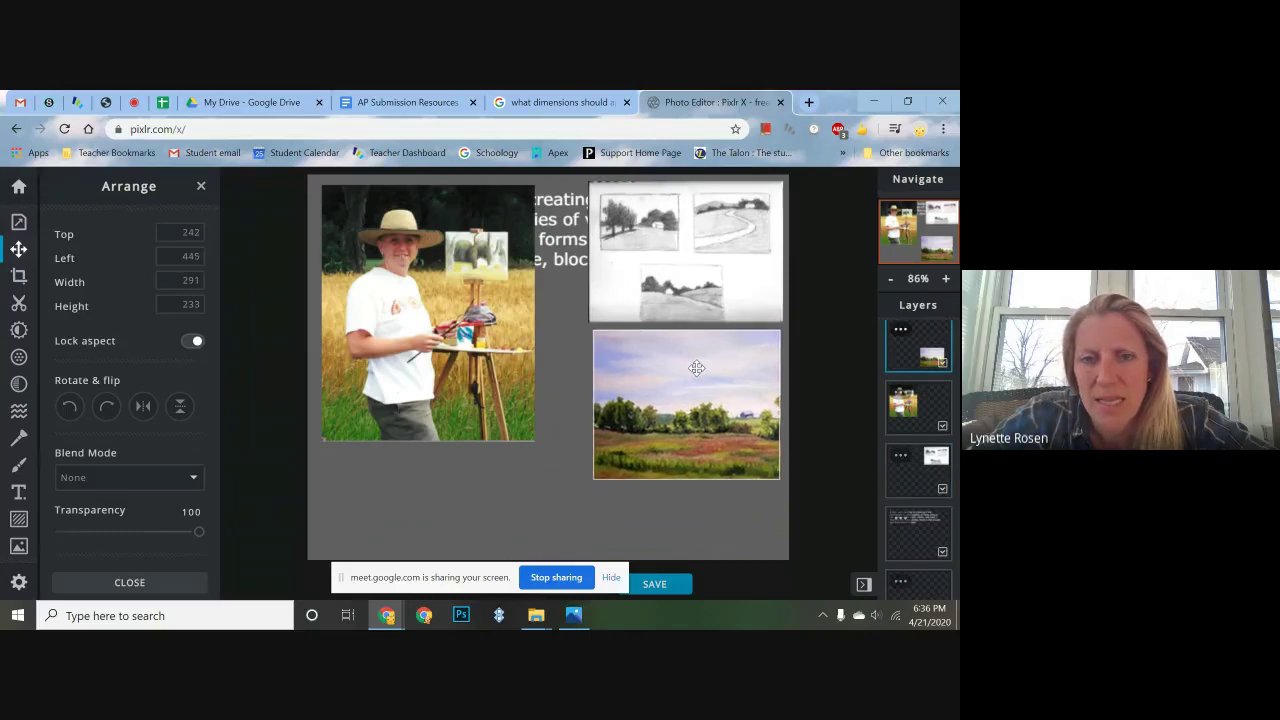
Step: Scale the painter photo down to about 299 x 360 and place it back in the slide's upper-left corner
left_click(478, 364)
left_click_drag(318, 443, 346, 443)
left_click_drag(423, 390, 401, 393)
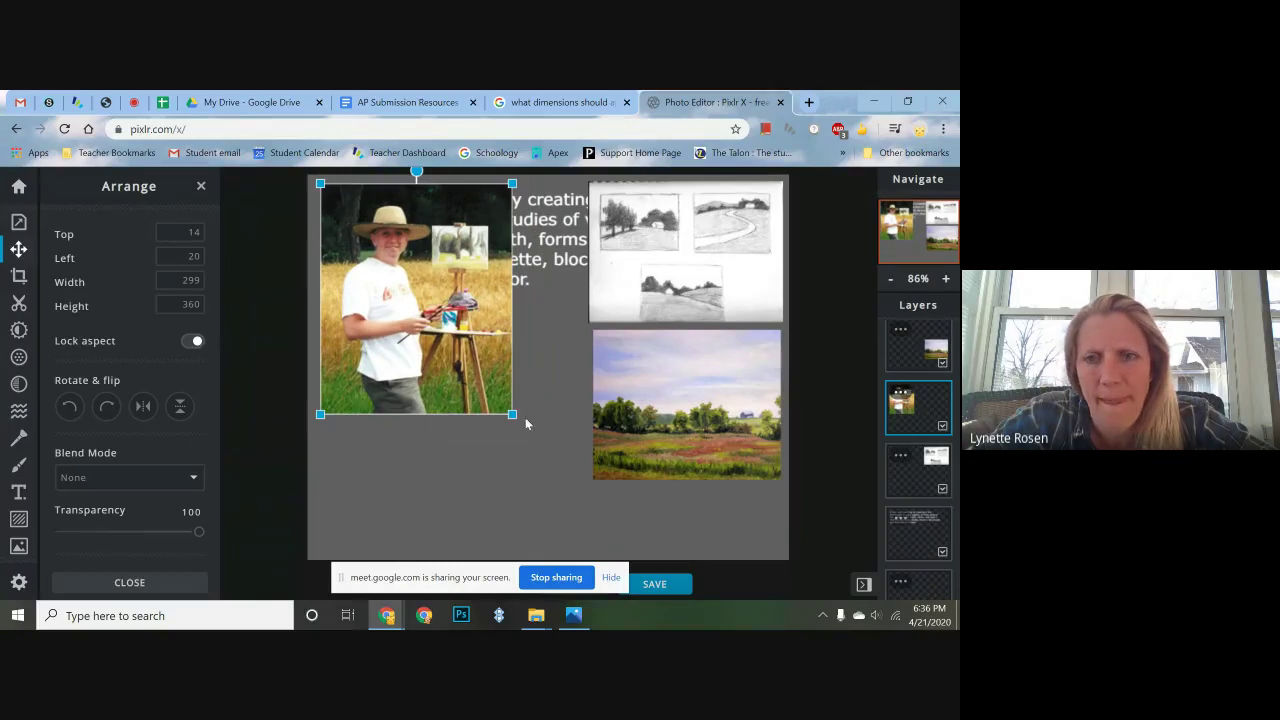
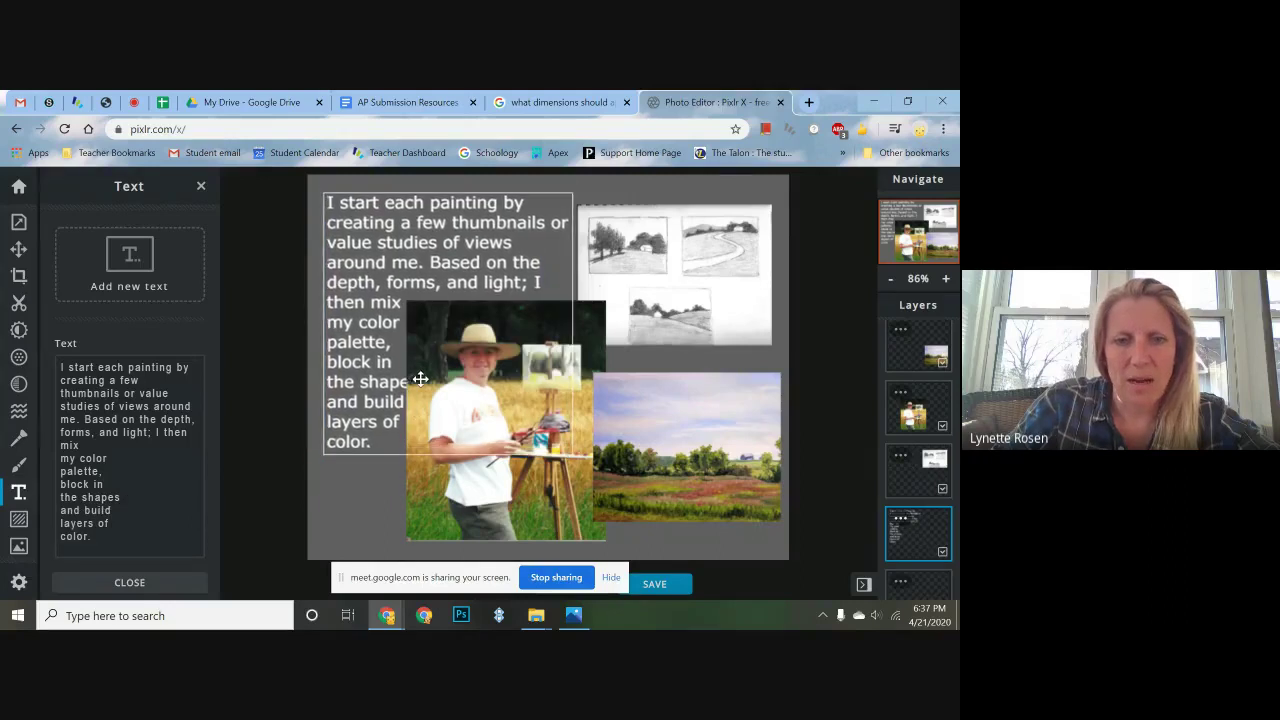
Step: Adjust the process text's position near the slide's upper-left corner and stack its layer above the painter photo
mouse_move(416, 355)
left_mouse_down()
mouse_move(406, 346)
mouse_move(420, 371)
left_mouse_up()
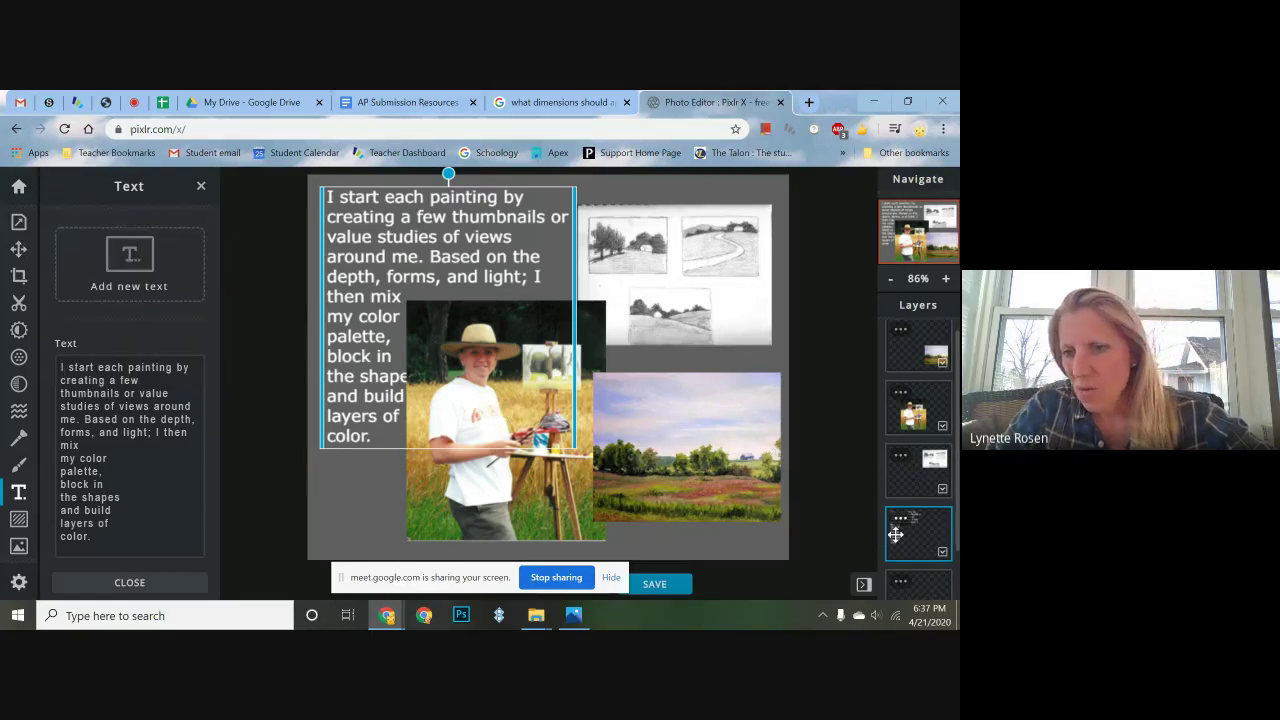
left_click_drag(895, 535, 912, 386)
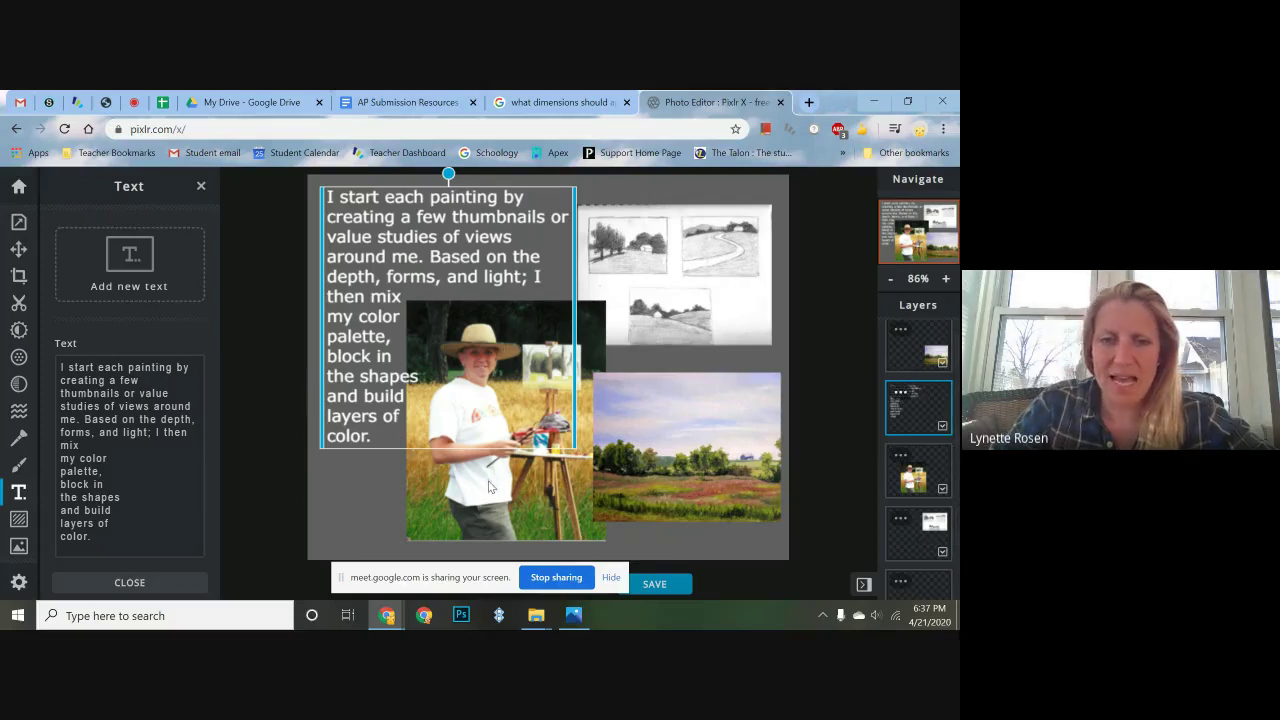
left_click(663, 289)
left_click(663, 287)
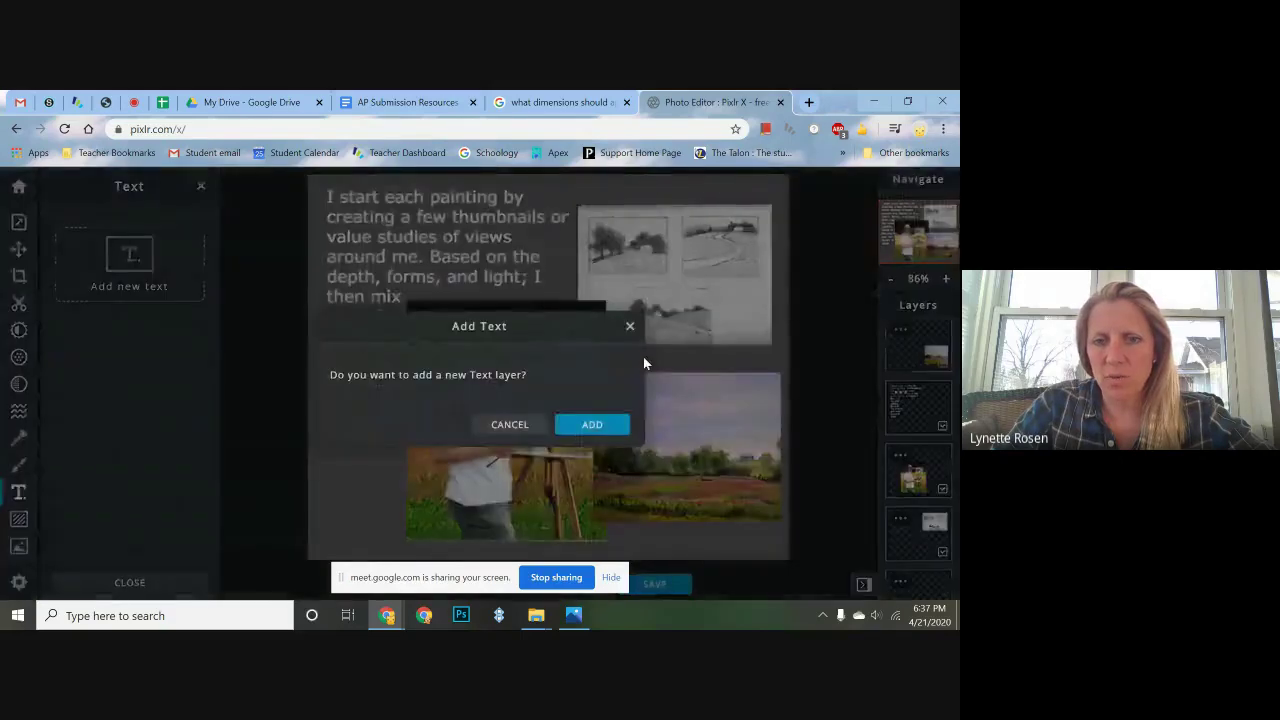
left_click(517, 427)
Step: Using the Arrange tool, shift the thumbnail sketches slightly down and left to about top 60, left 412
left_click(18, 250)
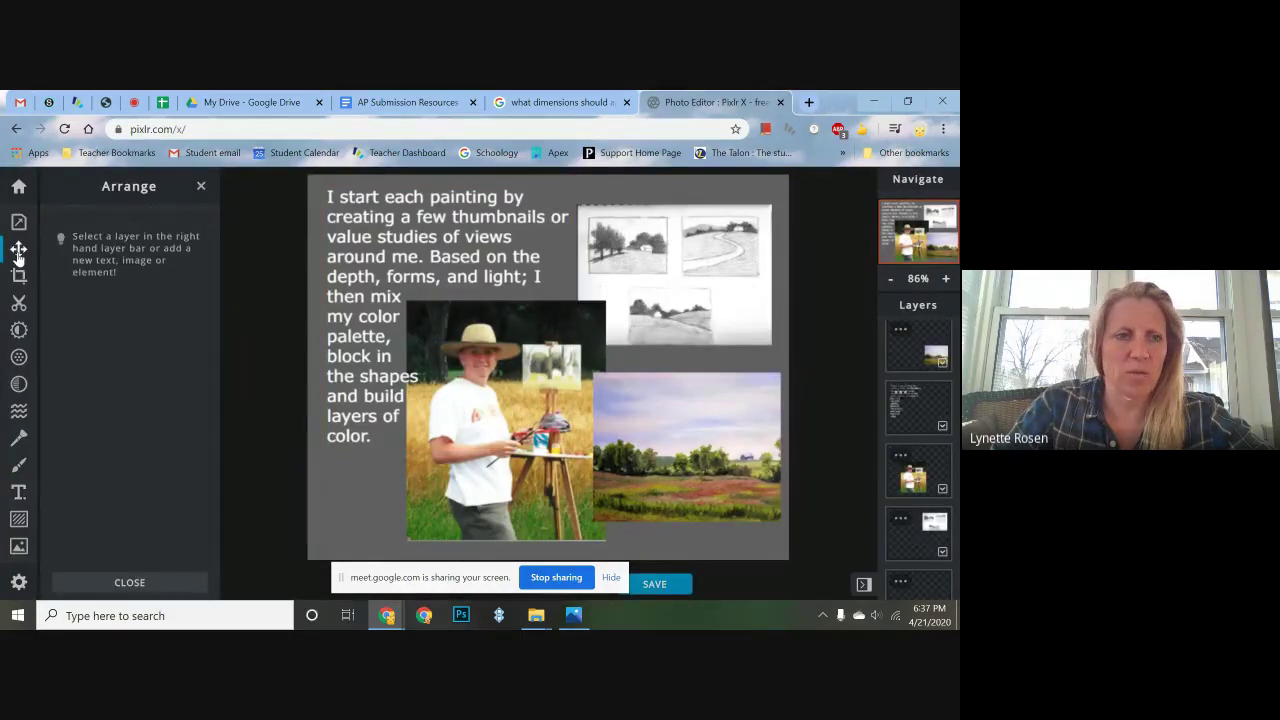
left_click(686, 315)
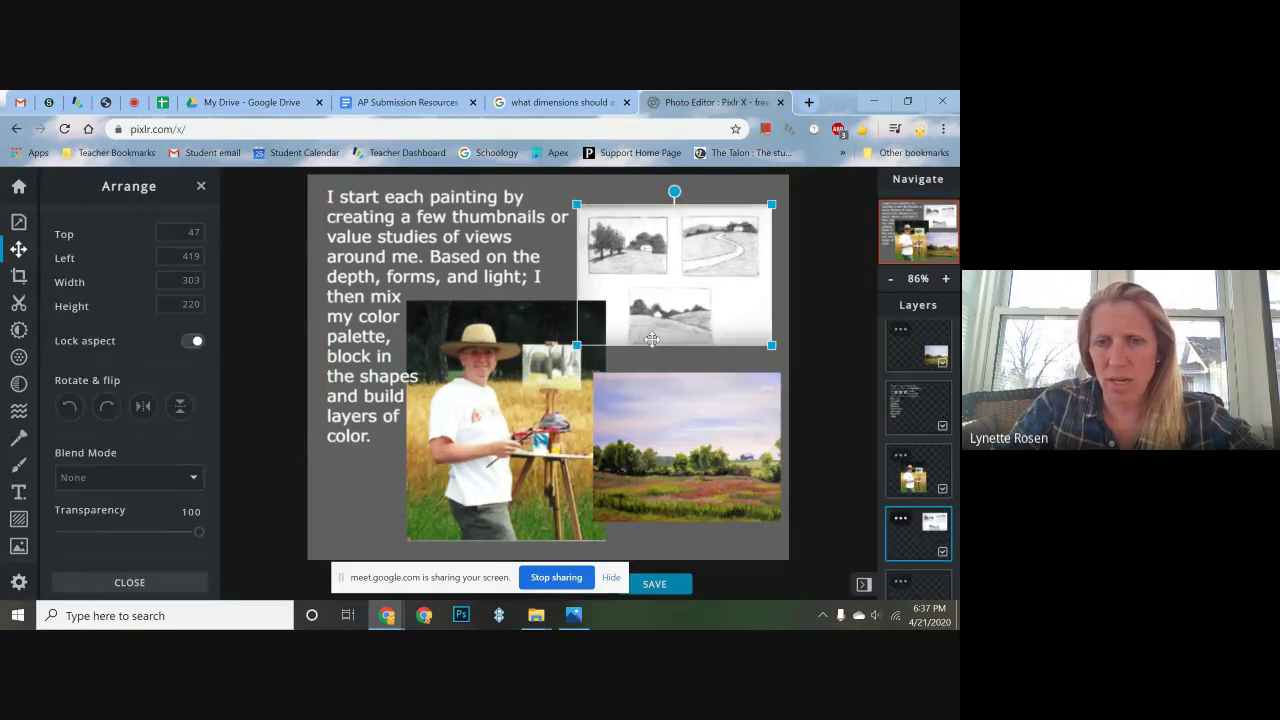
left_click_drag(686, 315, 679, 321)
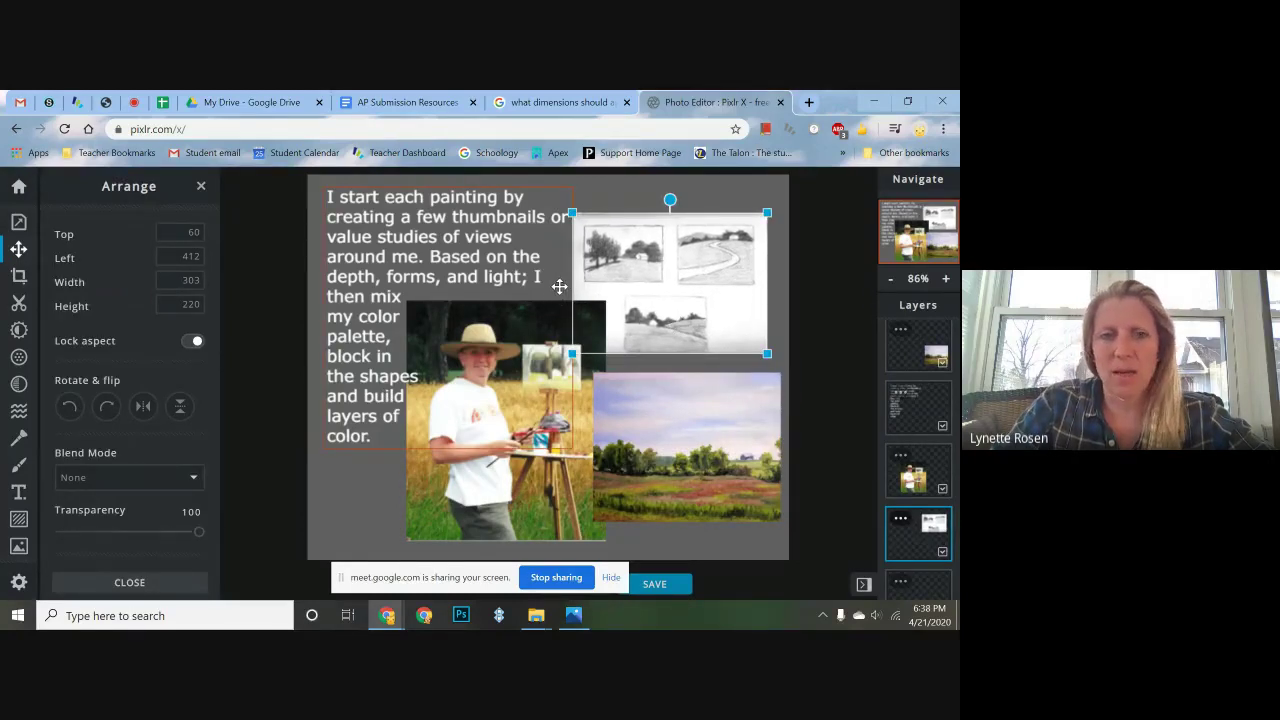
Step: Break the process text's second line after "thumbnails", remove the leading space before "or", and deselect the text
left_click(545, 253)
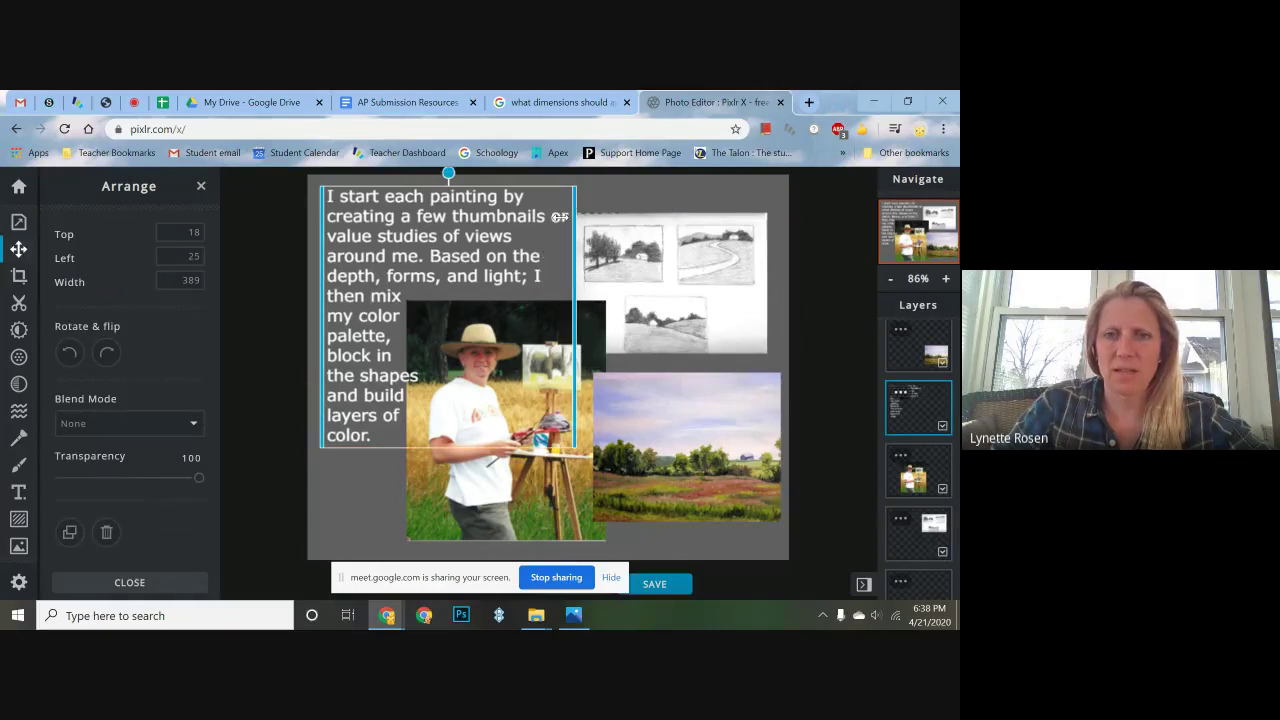
double_click(530, 222)
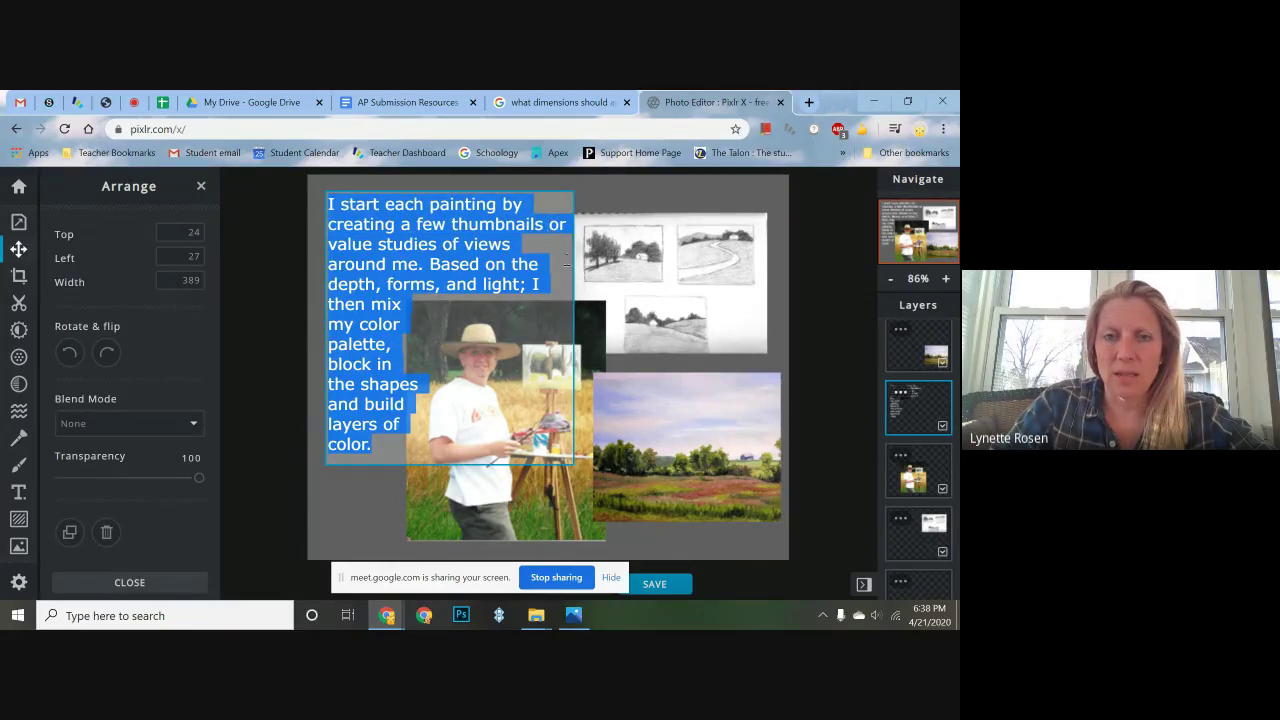
left_click(543, 224, "shift")
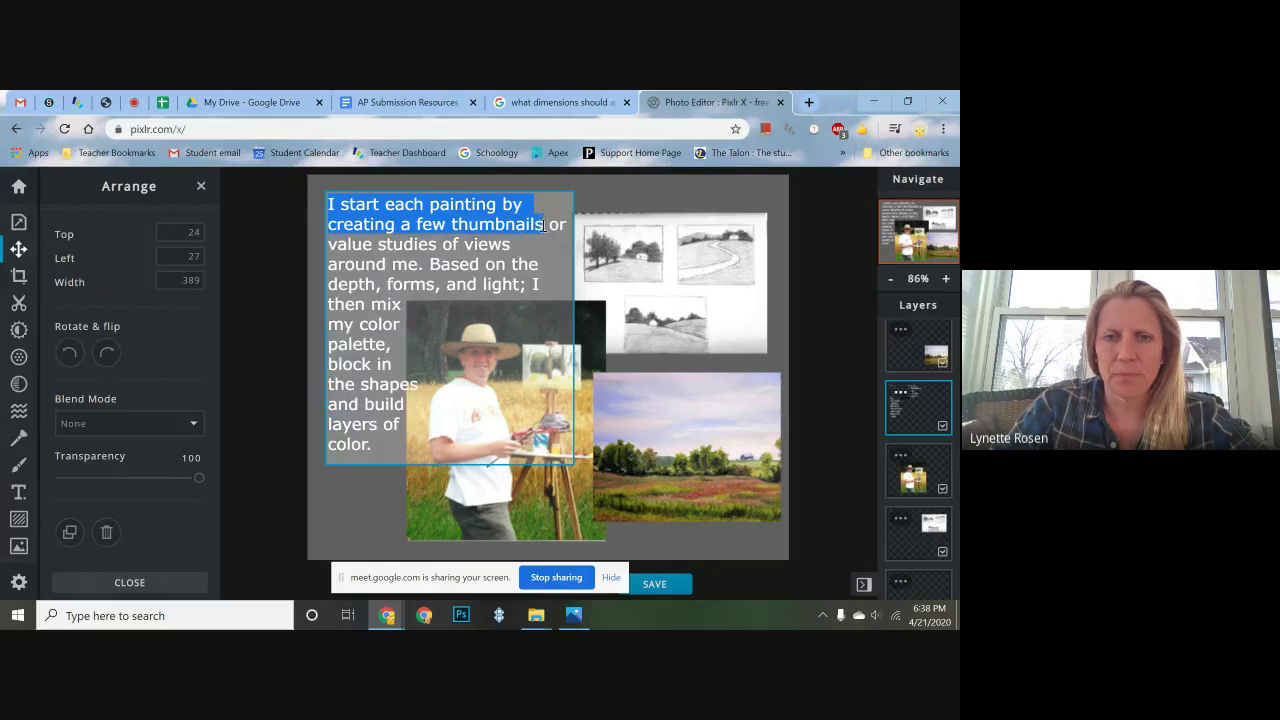
left_click(543, 225)
key("Return")
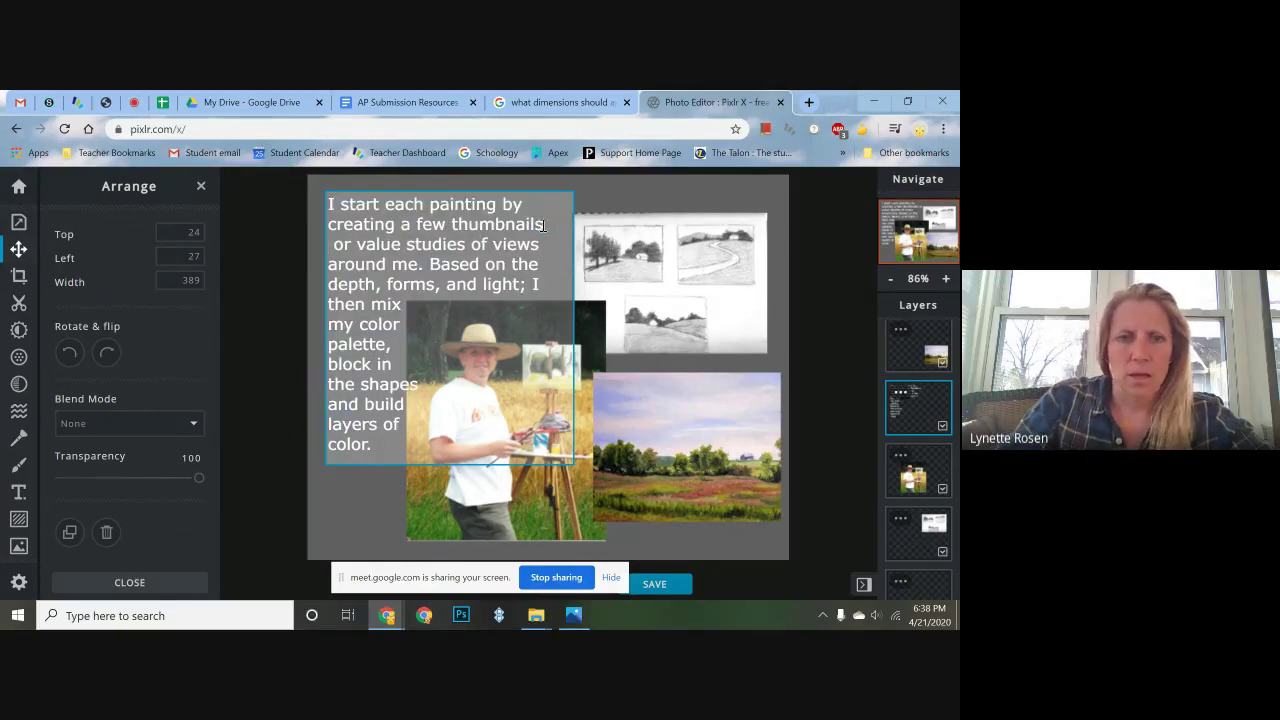
key("Delete")
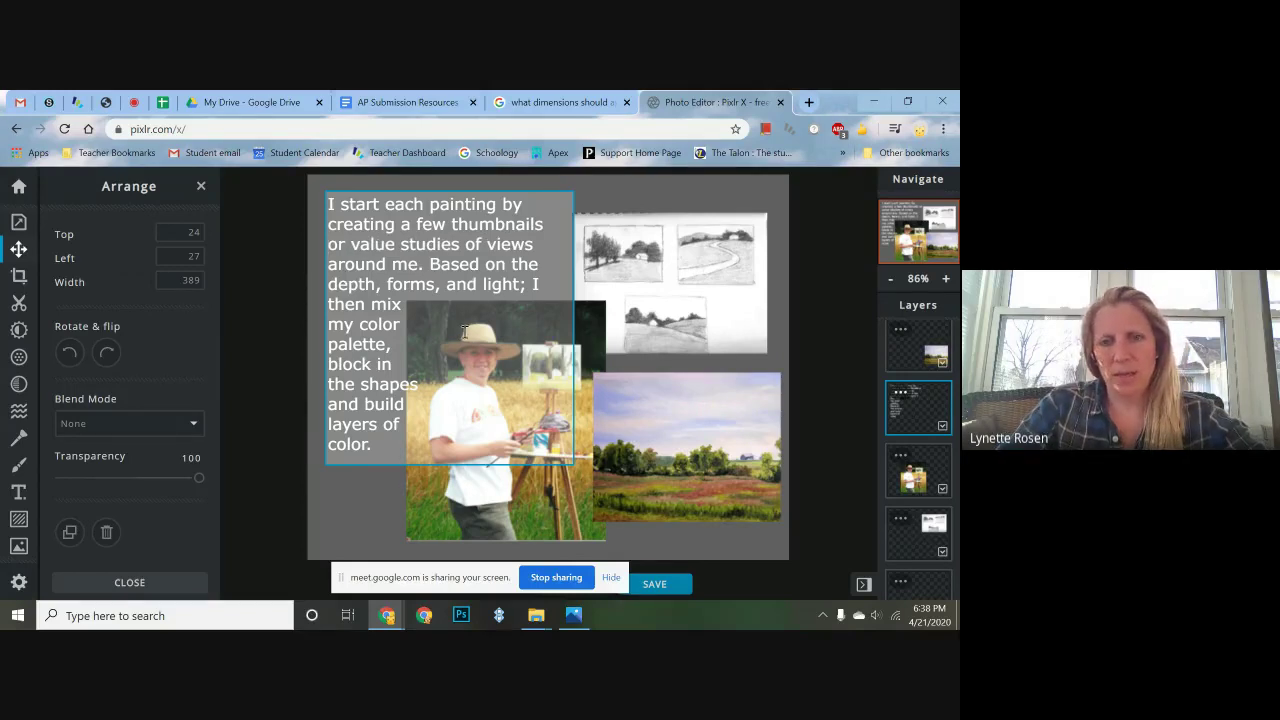
left_click(328, 504)
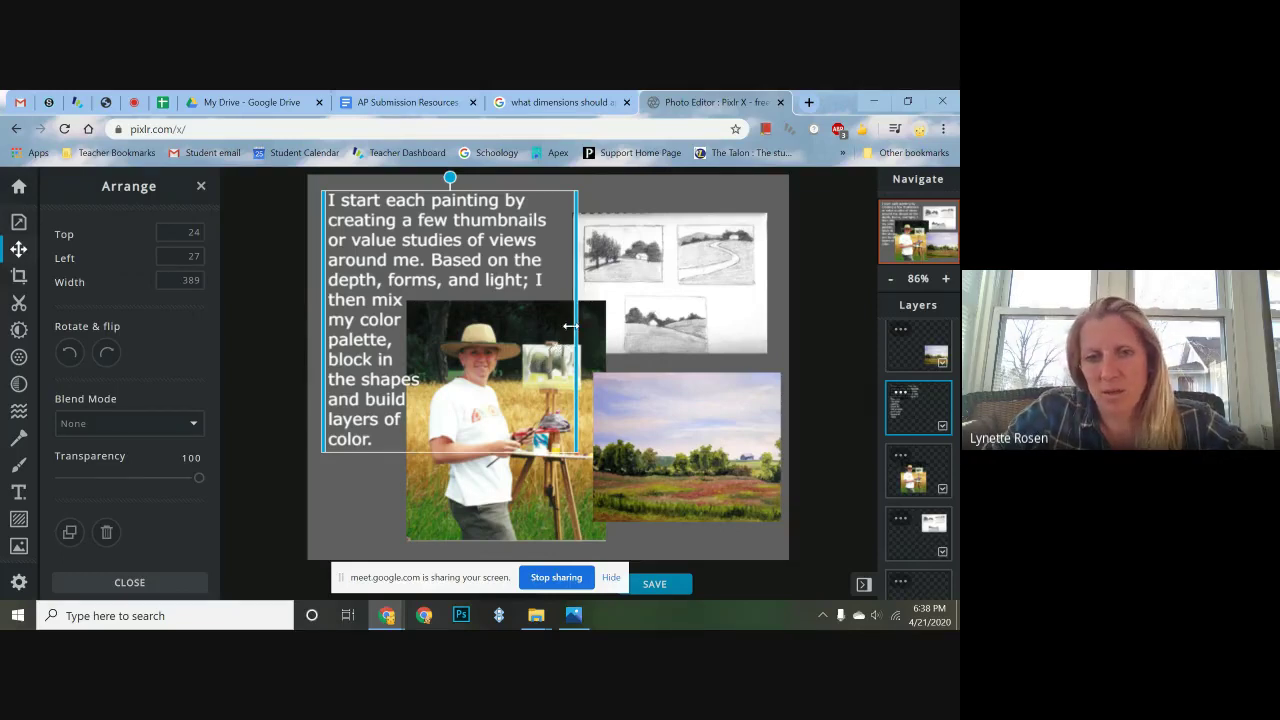
left_click(682, 202)
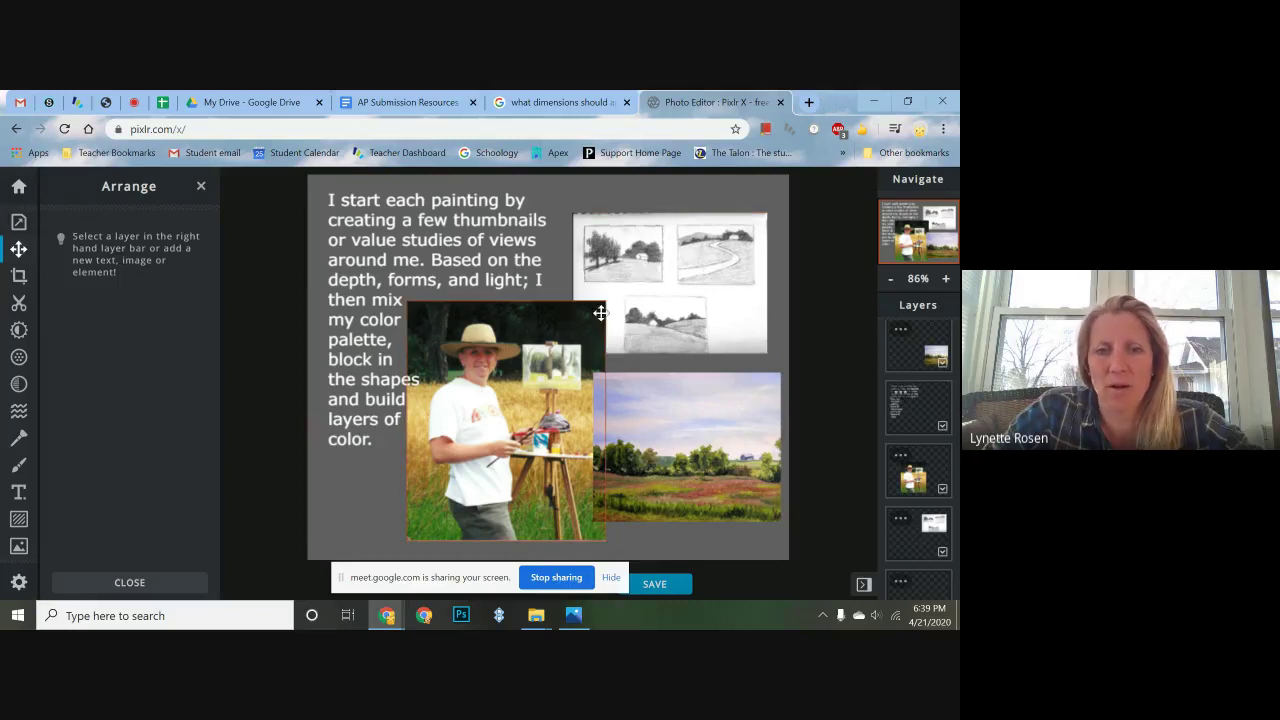
Step: Nudge the painter photo slightly up and right to about top 193, left 159, and leave no layer selected
left_click(566, 326)
left_click_drag(595, 328, 597, 321)
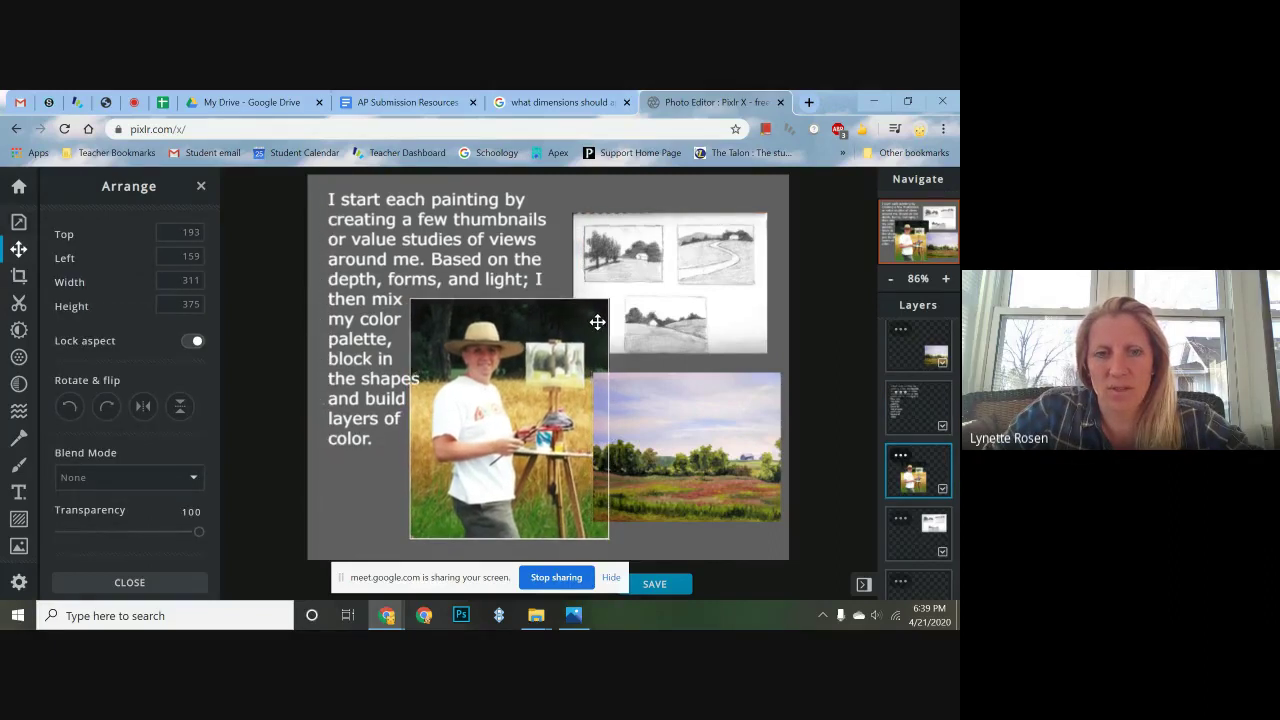
left_click(566, 333)
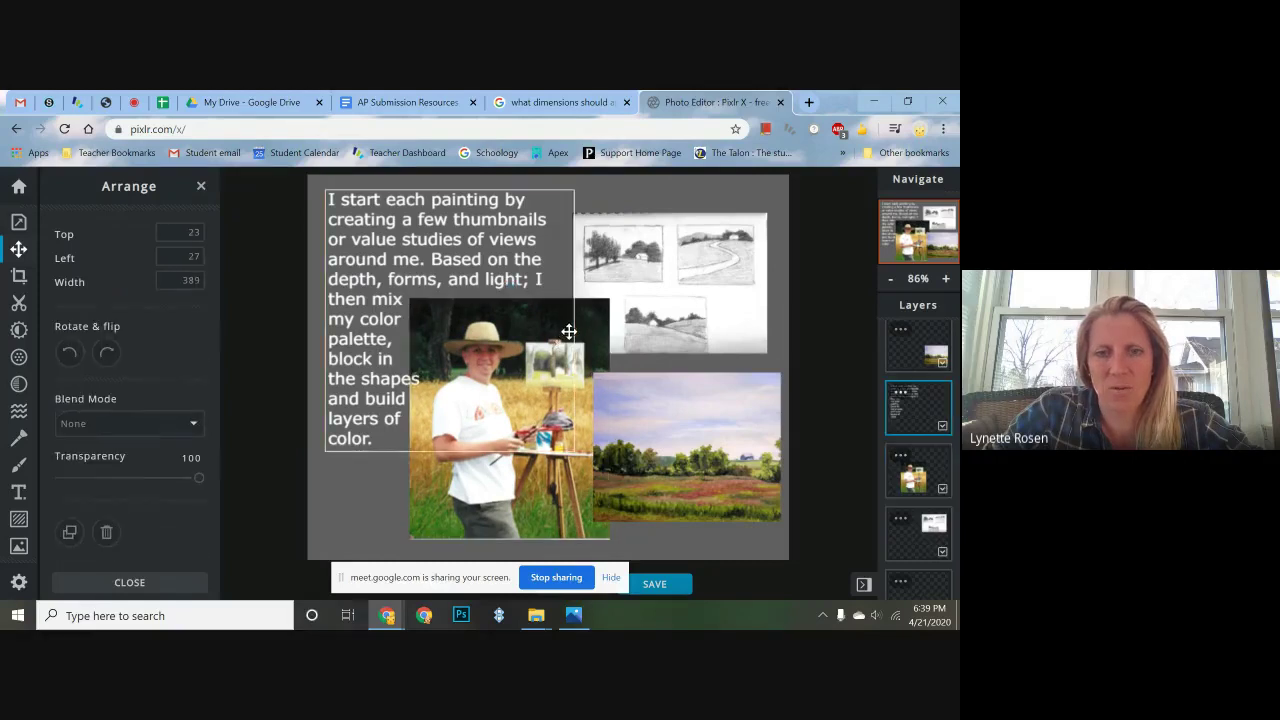
left_click(371, 469)
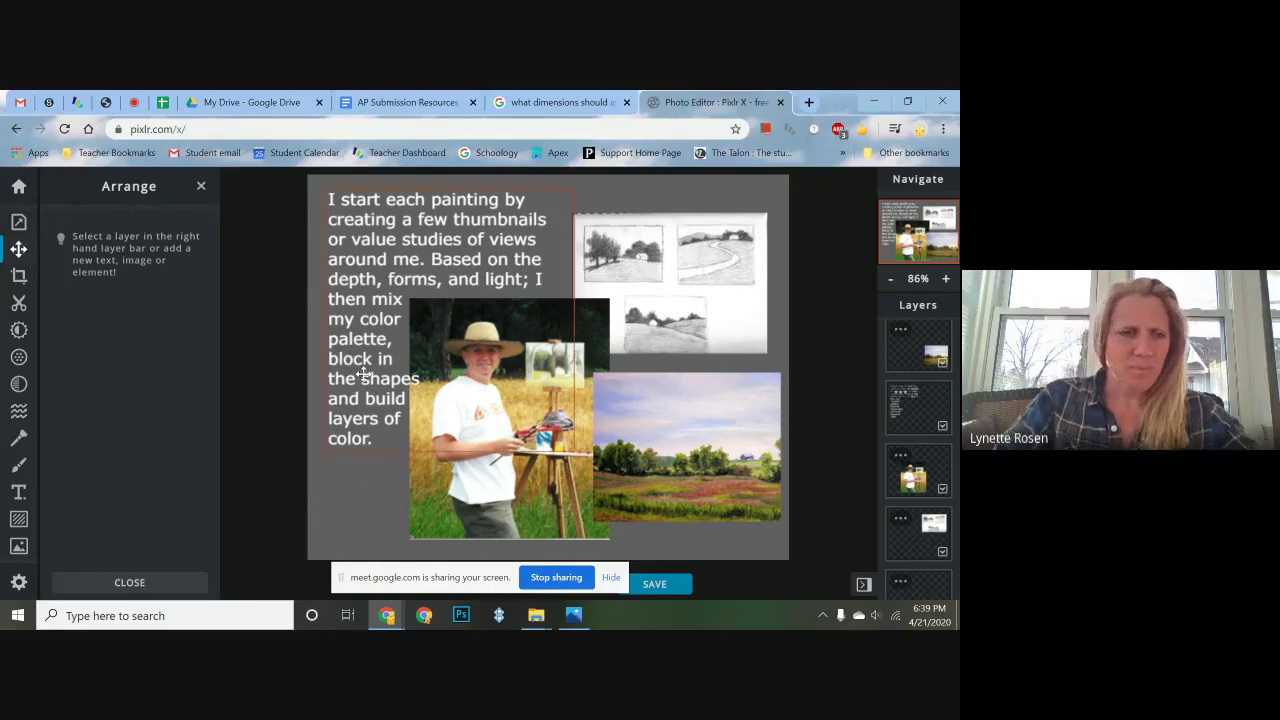
Step: Add a new text layer to the slide with the Text tool
left_click(20, 494)
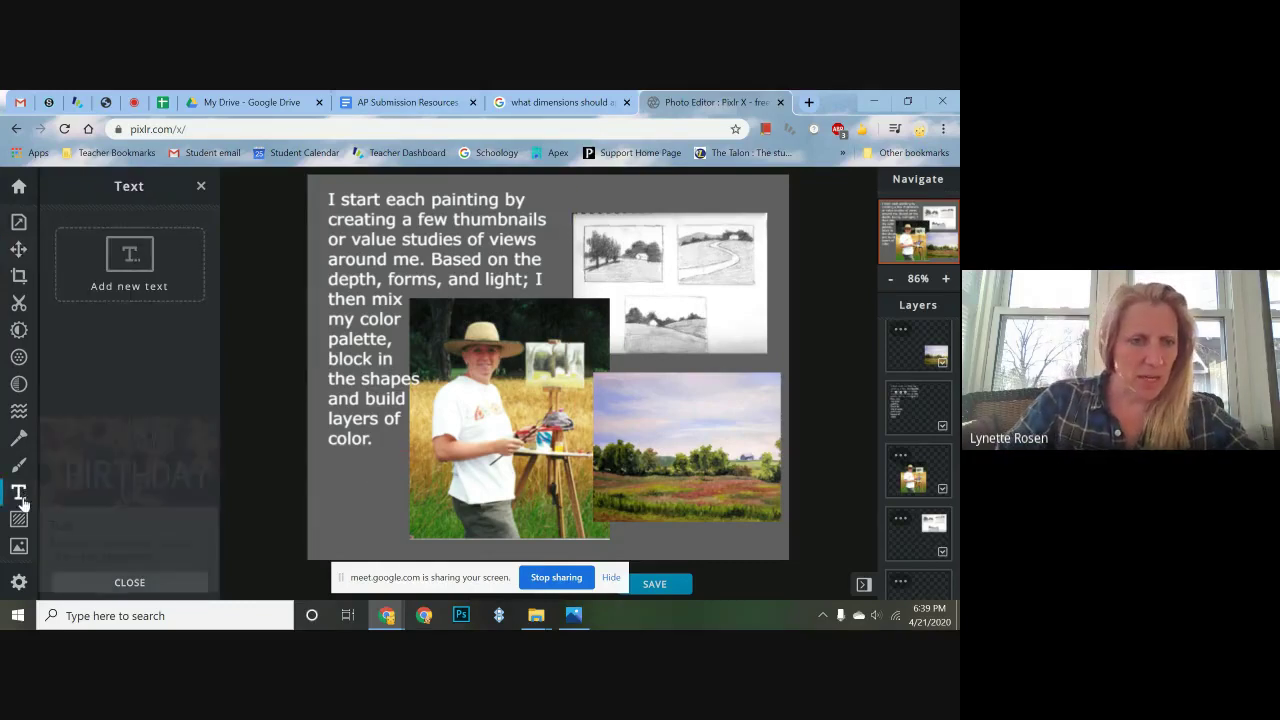
left_click(22, 494)
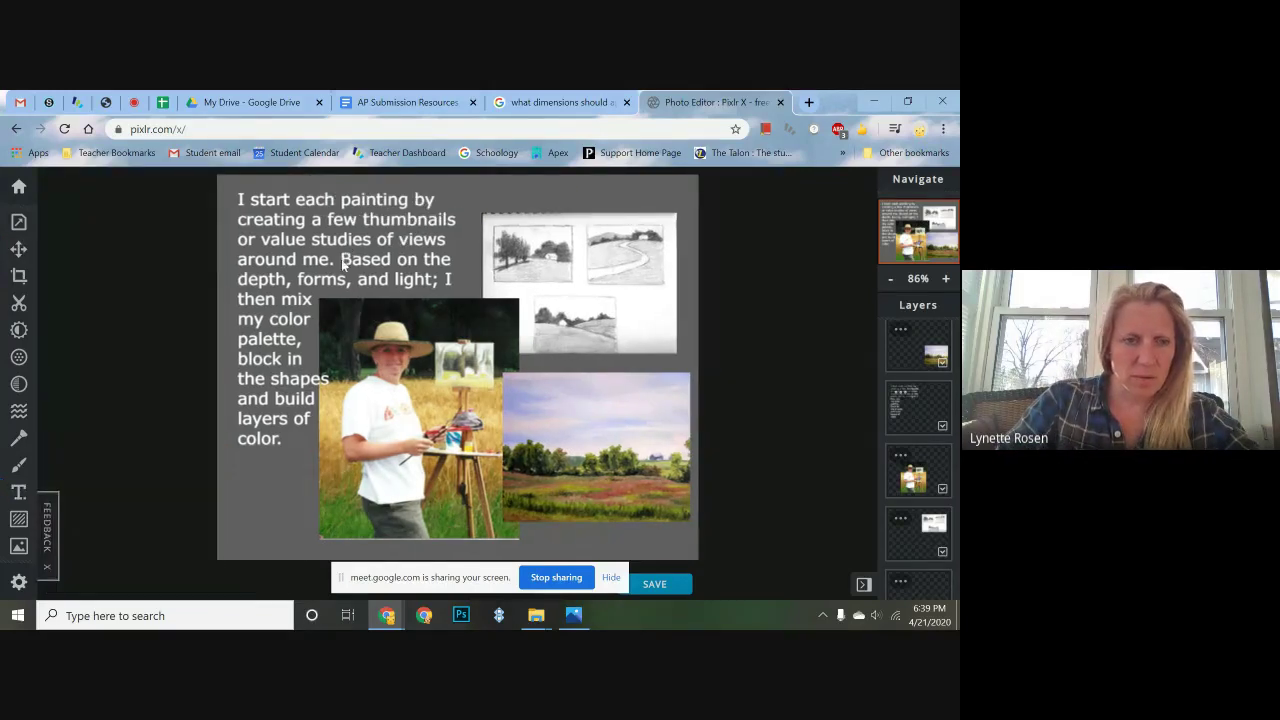
left_click(20, 492)
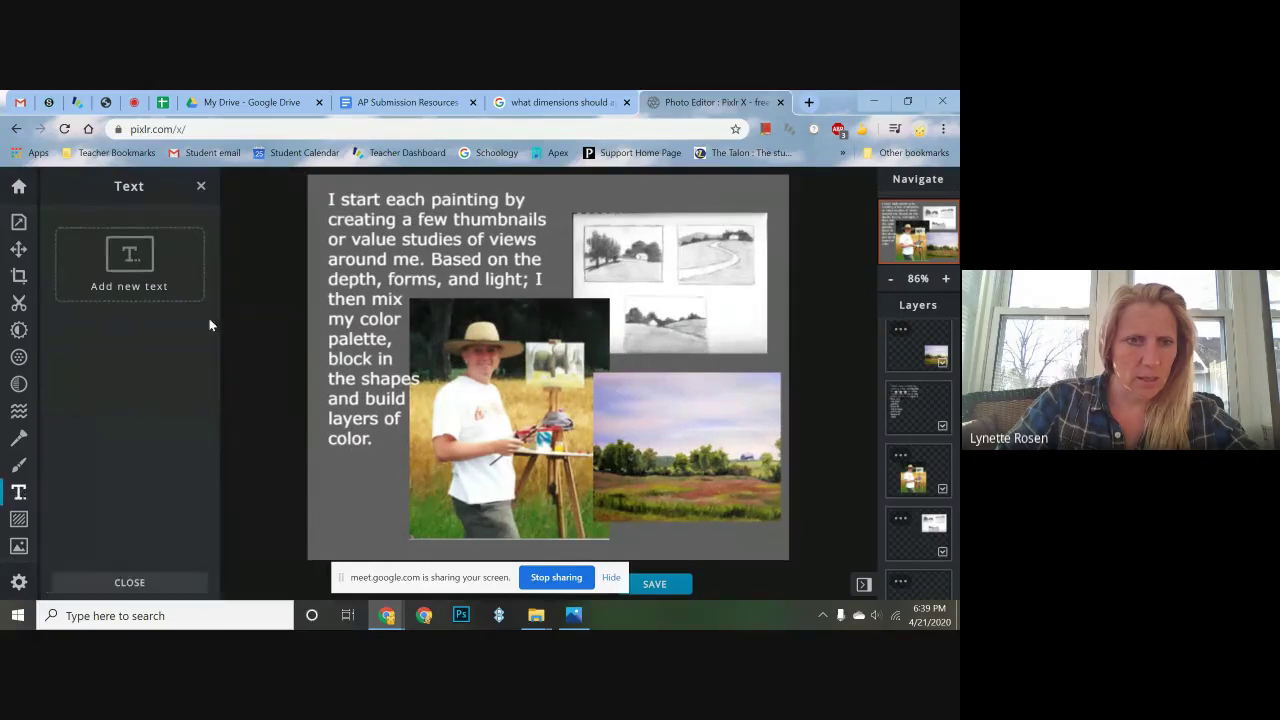
left_click(166, 282)
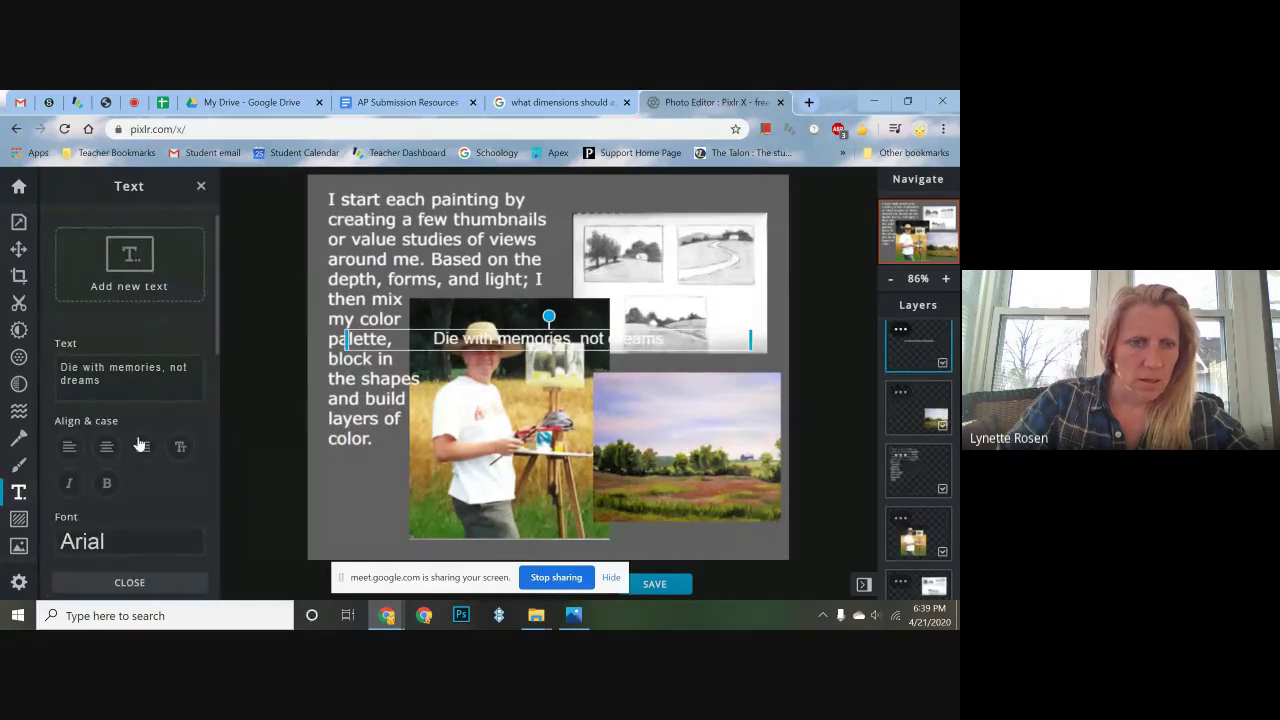
Step: Review the process text's wording, font, color, size and spacing settings, then deselect it
left_click(385, 248)
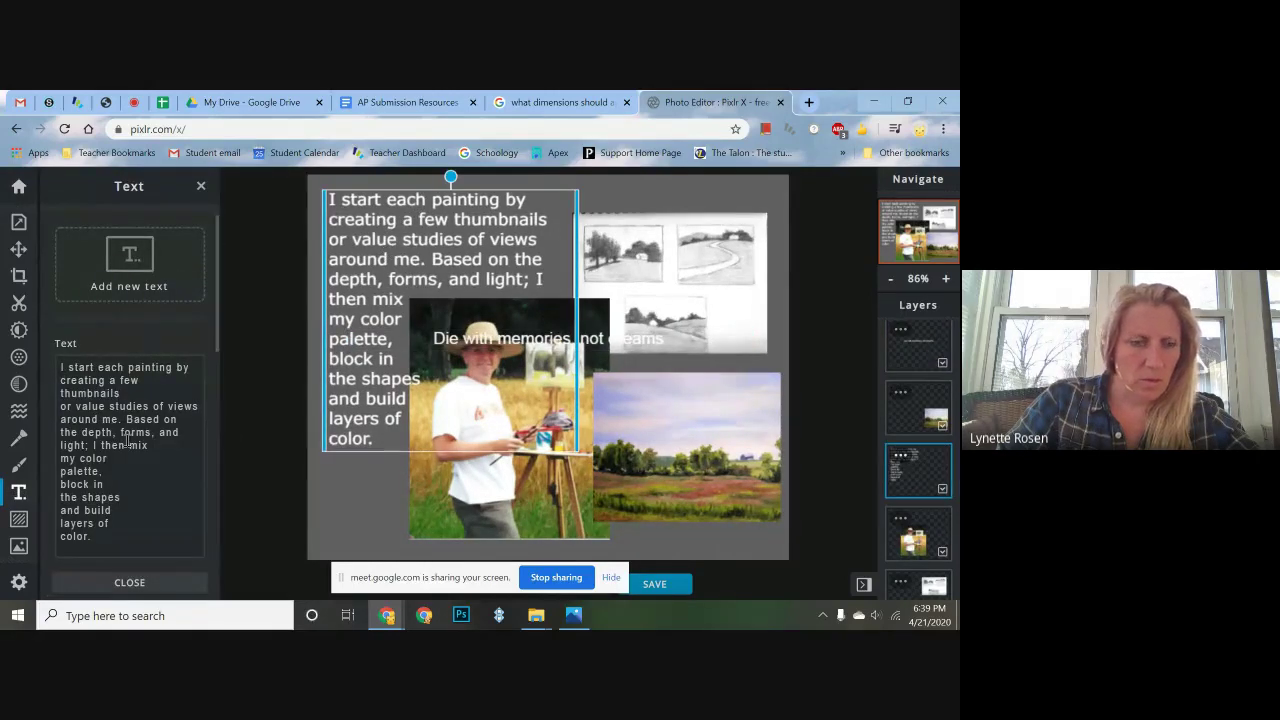
scroll(127, 440, "down", 5)
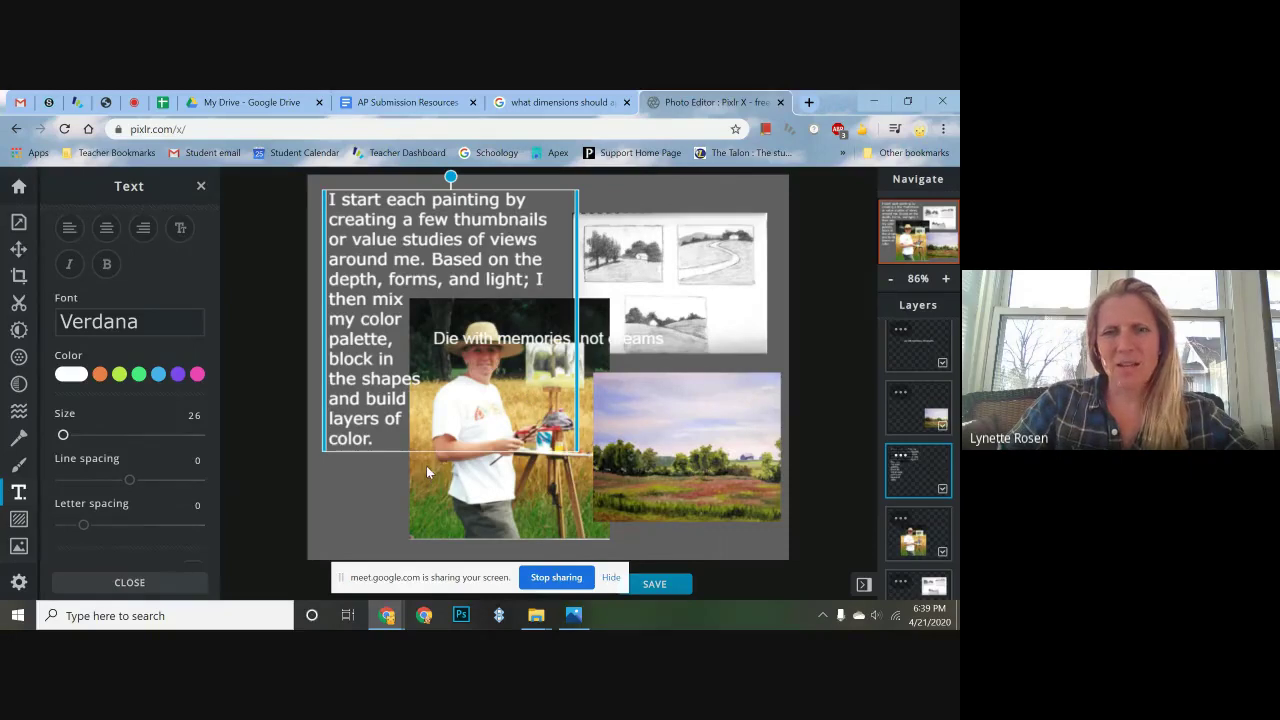
left_click(252, 437)
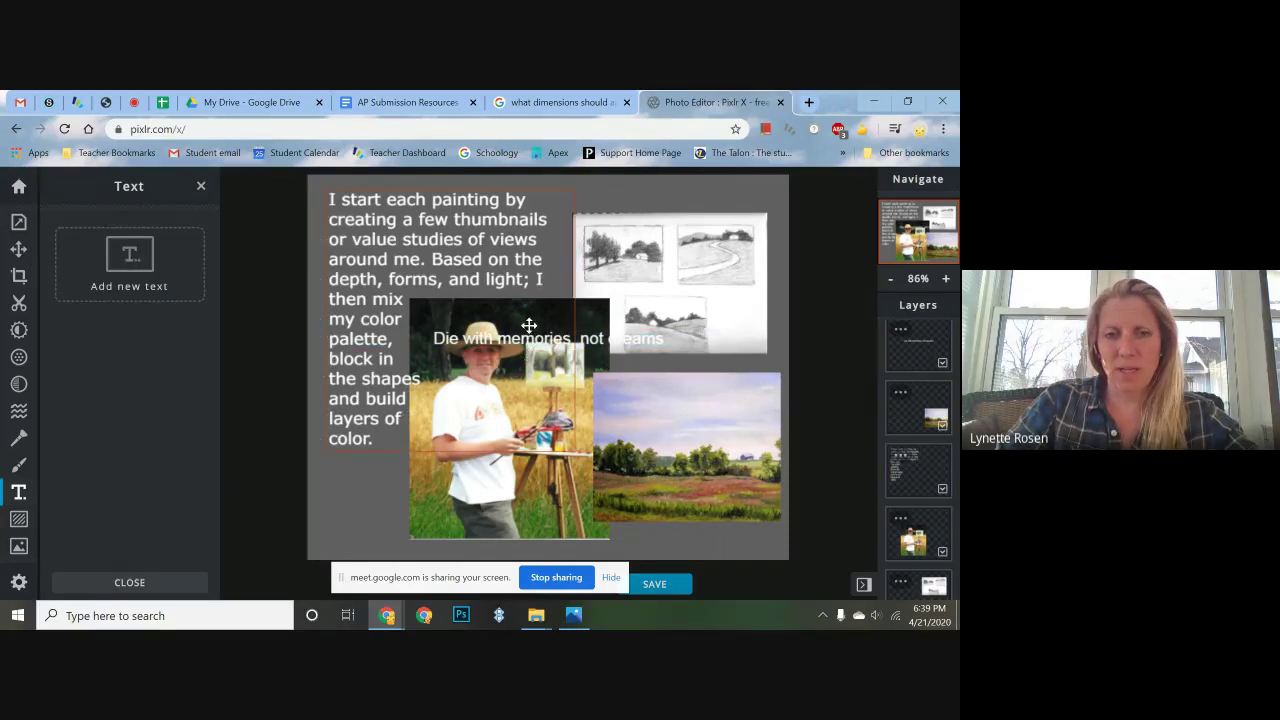
Step: Hide the placeholder text layer "Die with memories, not dreams" and delete it from the slide
left_click(529, 325)
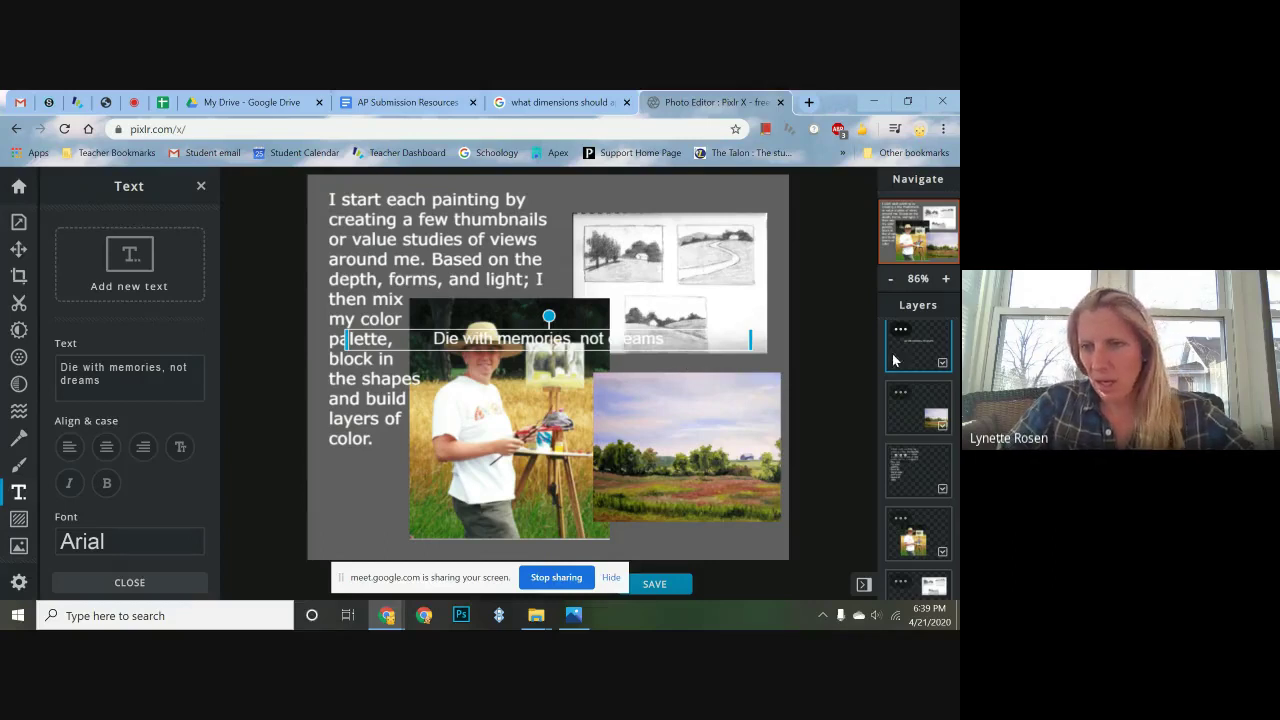
left_click(941, 364)
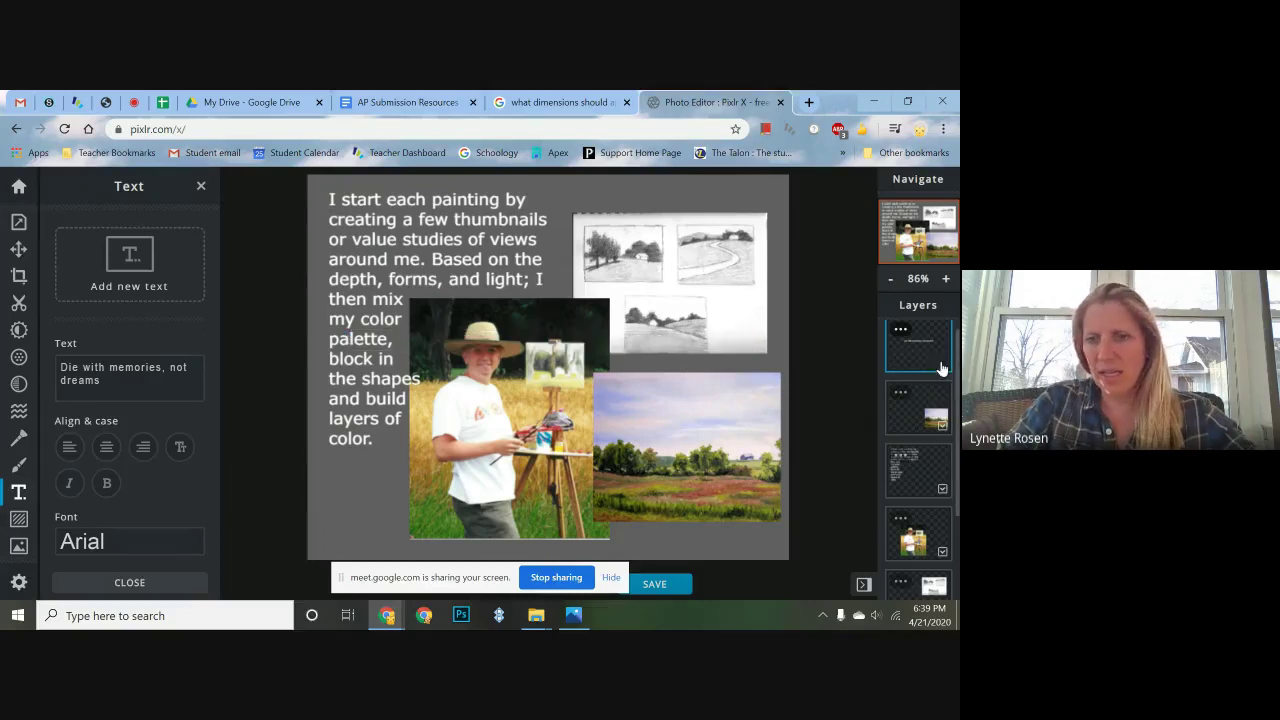
left_click(927, 355)
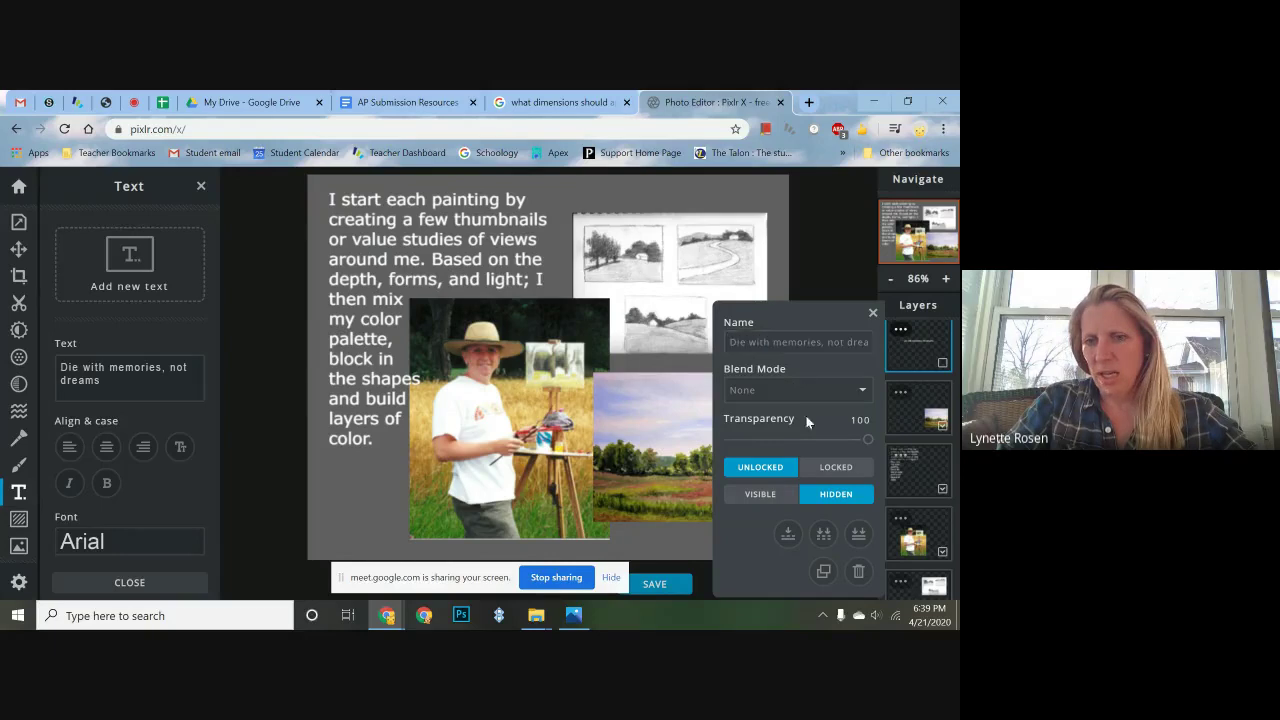
left_click(859, 571)
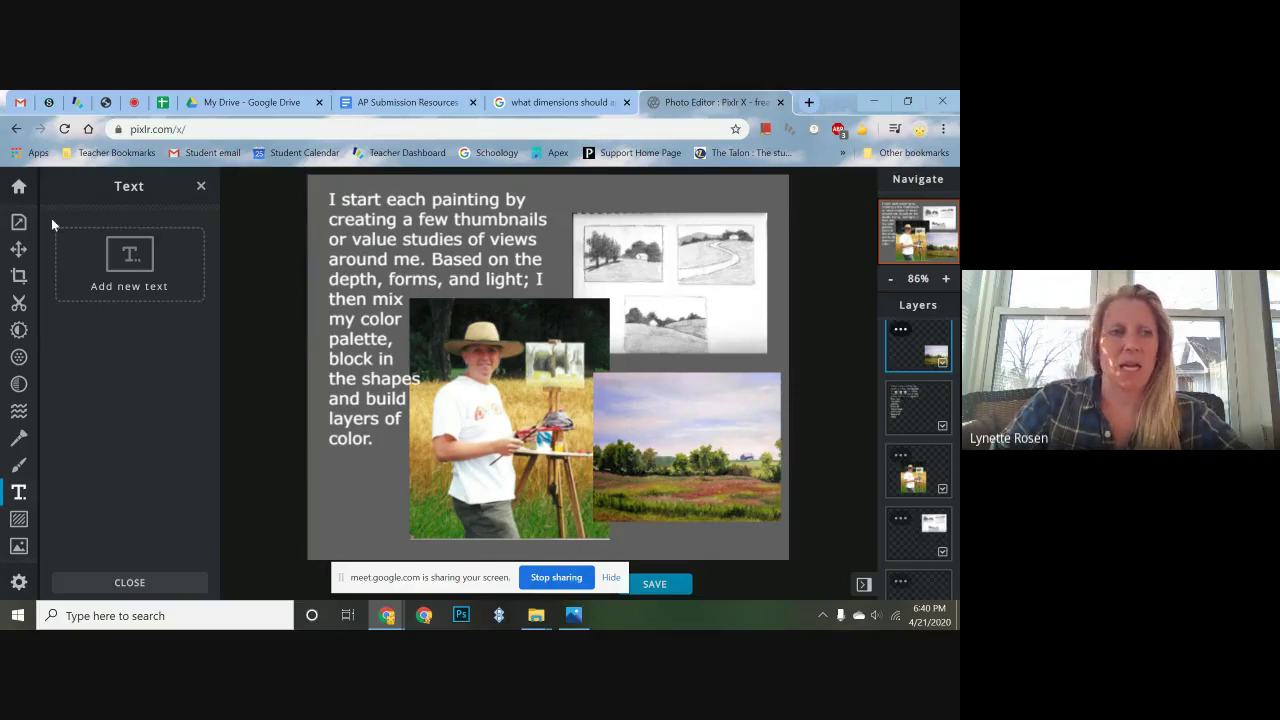
Step: Download the active process slide as a JPG named ProcessSlide2 with the image height set to 500
left_click(20, 188)
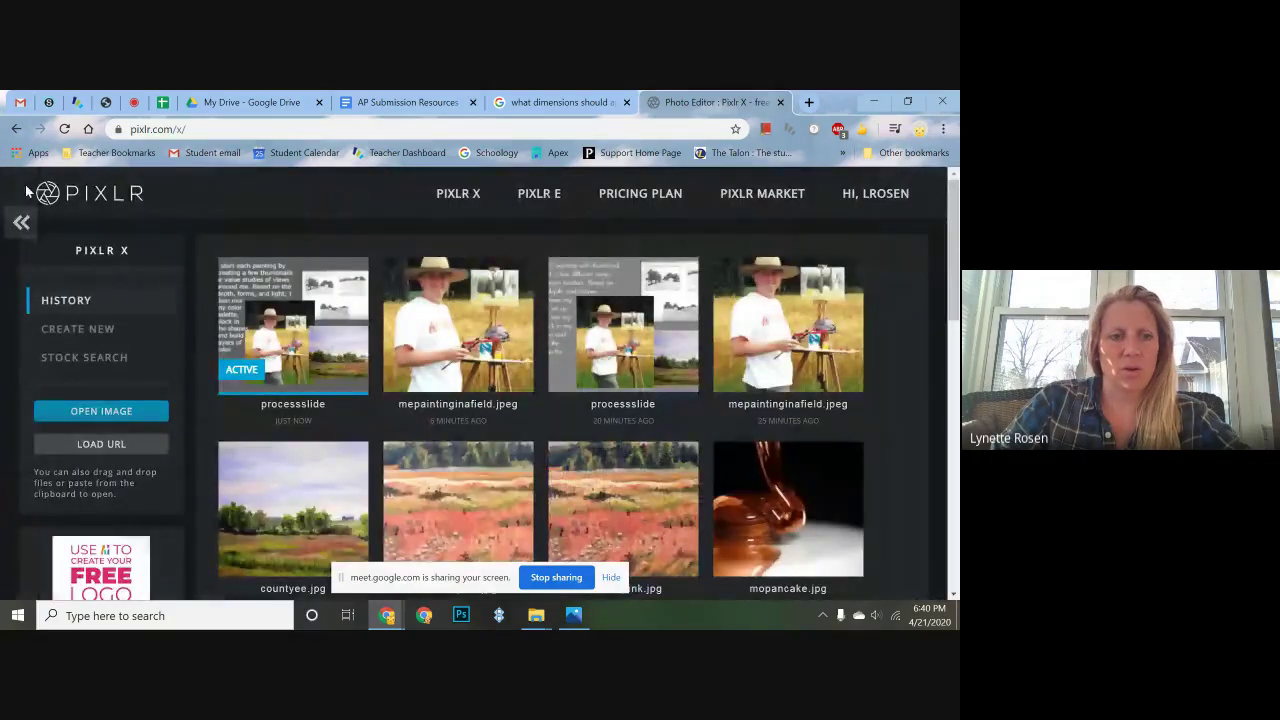
left_click(236, 305)
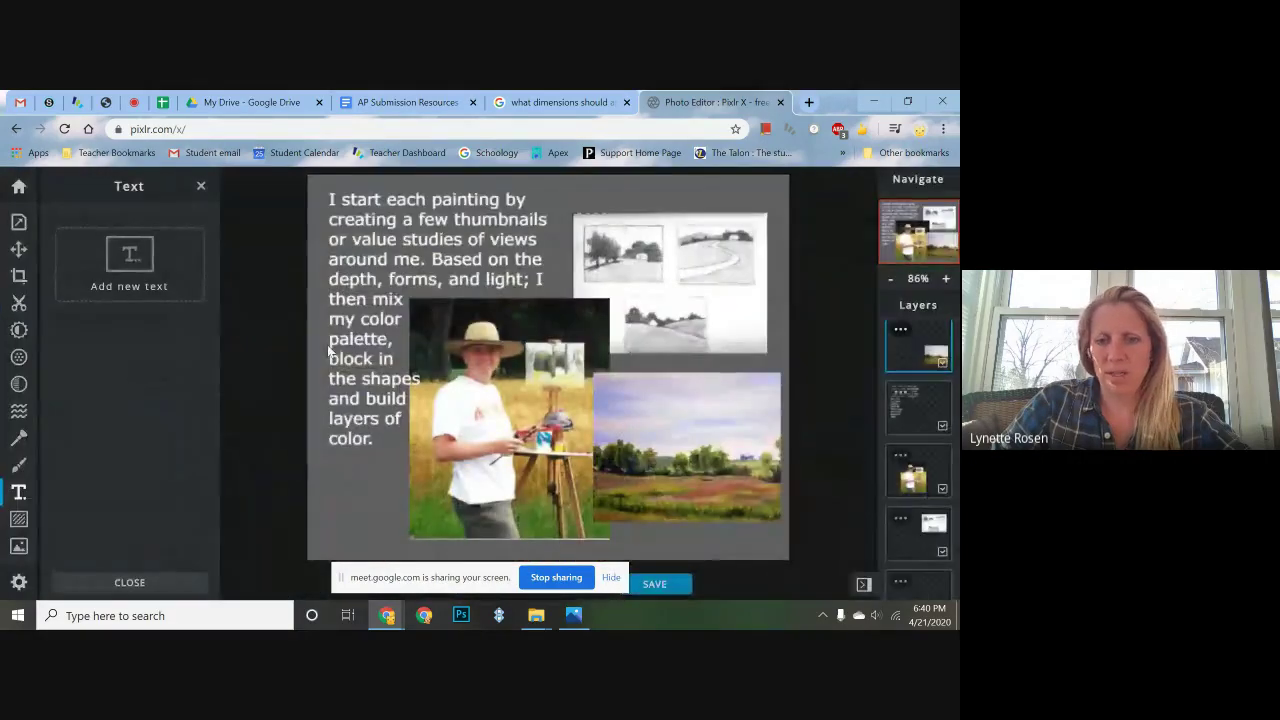
left_click(670, 586)
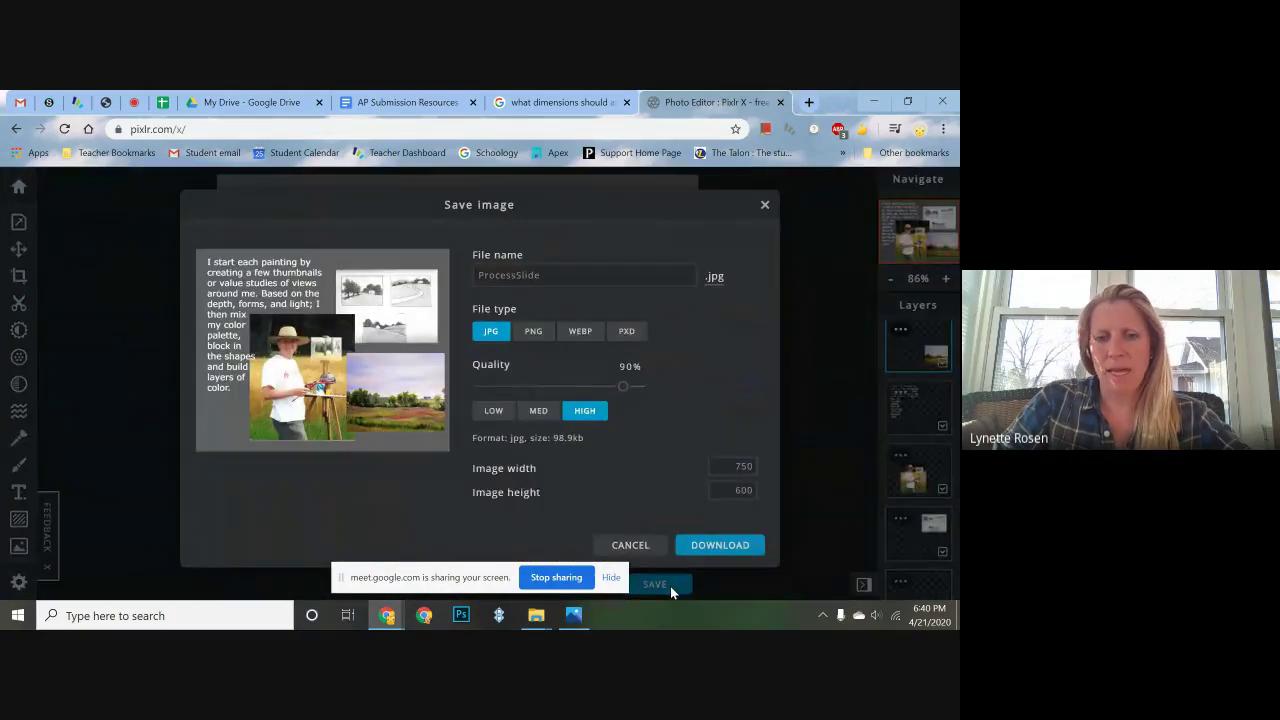
left_click(584, 274)
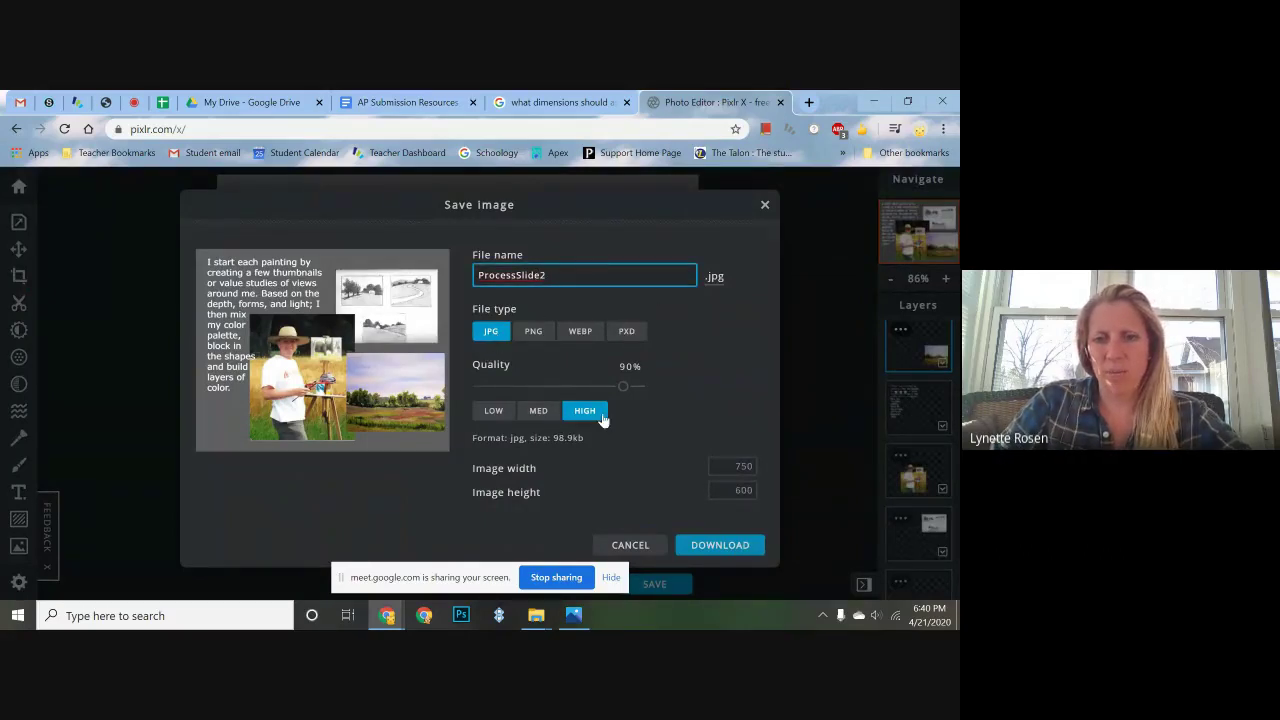
left_click(729, 489)
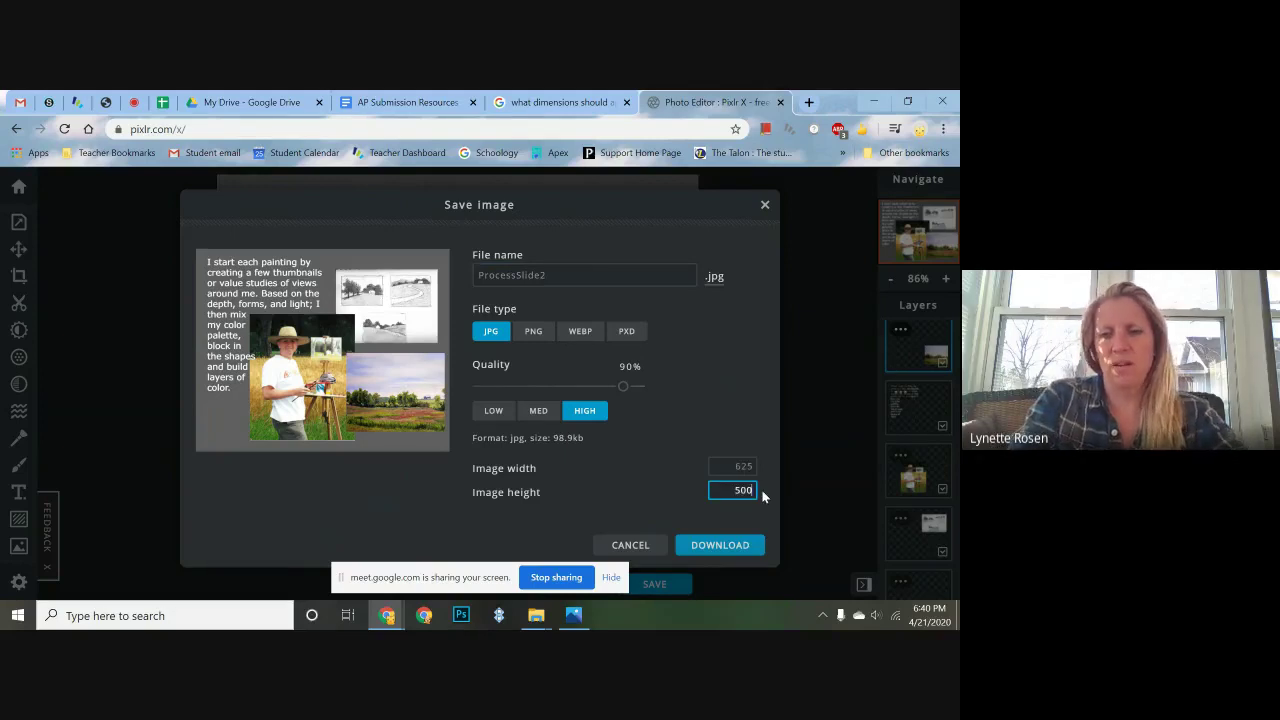
type("500")
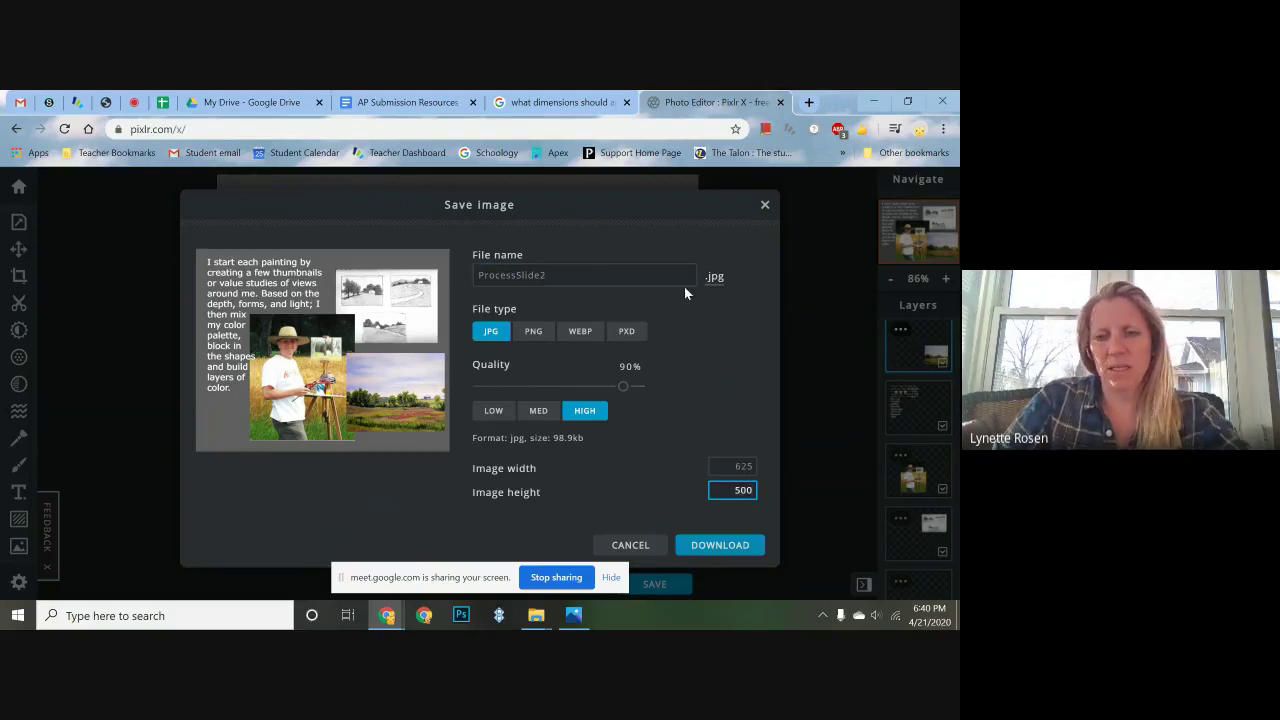
left_click(733, 550)
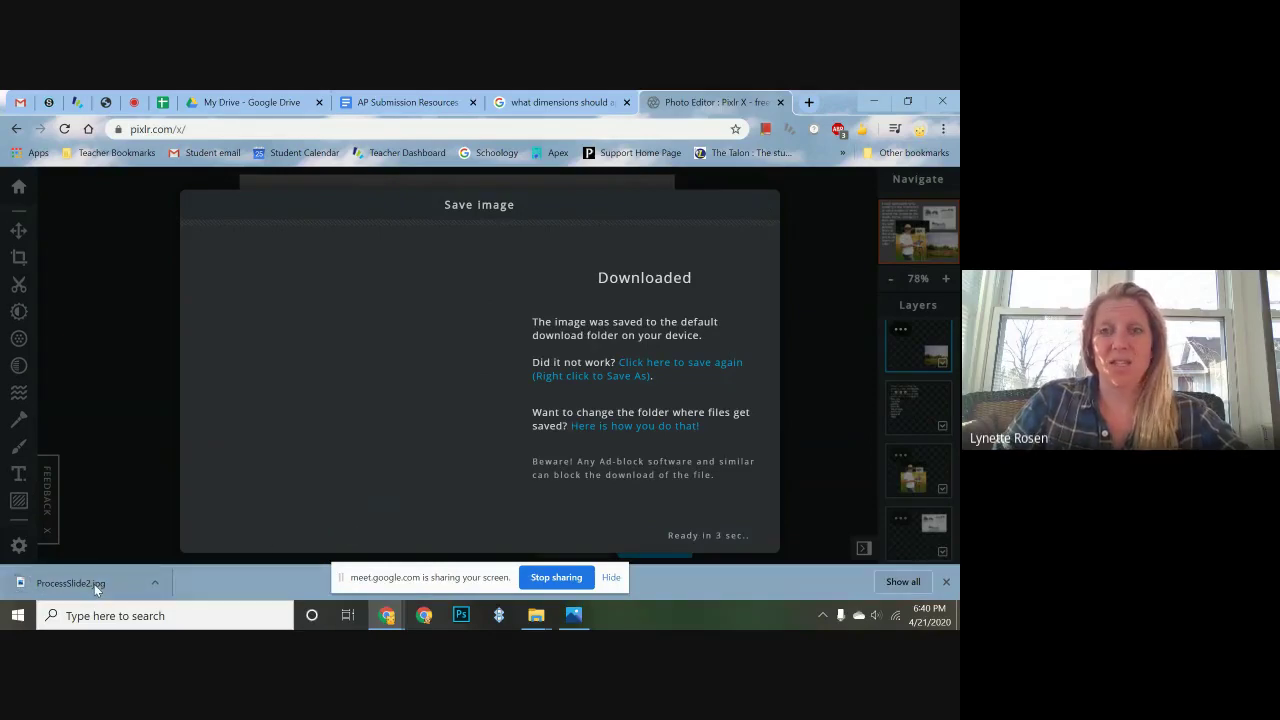
Step: Switch to File Explorer to view the parent AP Portfolio folder, and return to Pixlr X in the browser
left_click(876, 100)
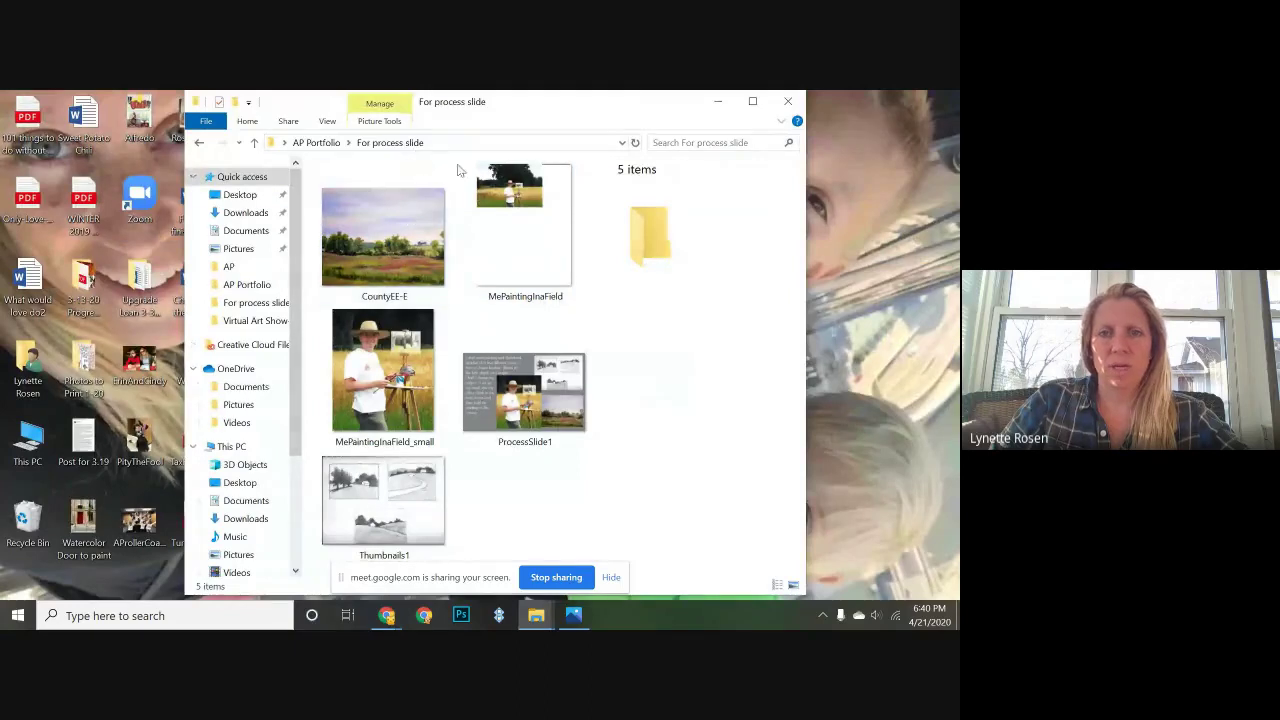
left_click(327, 145)
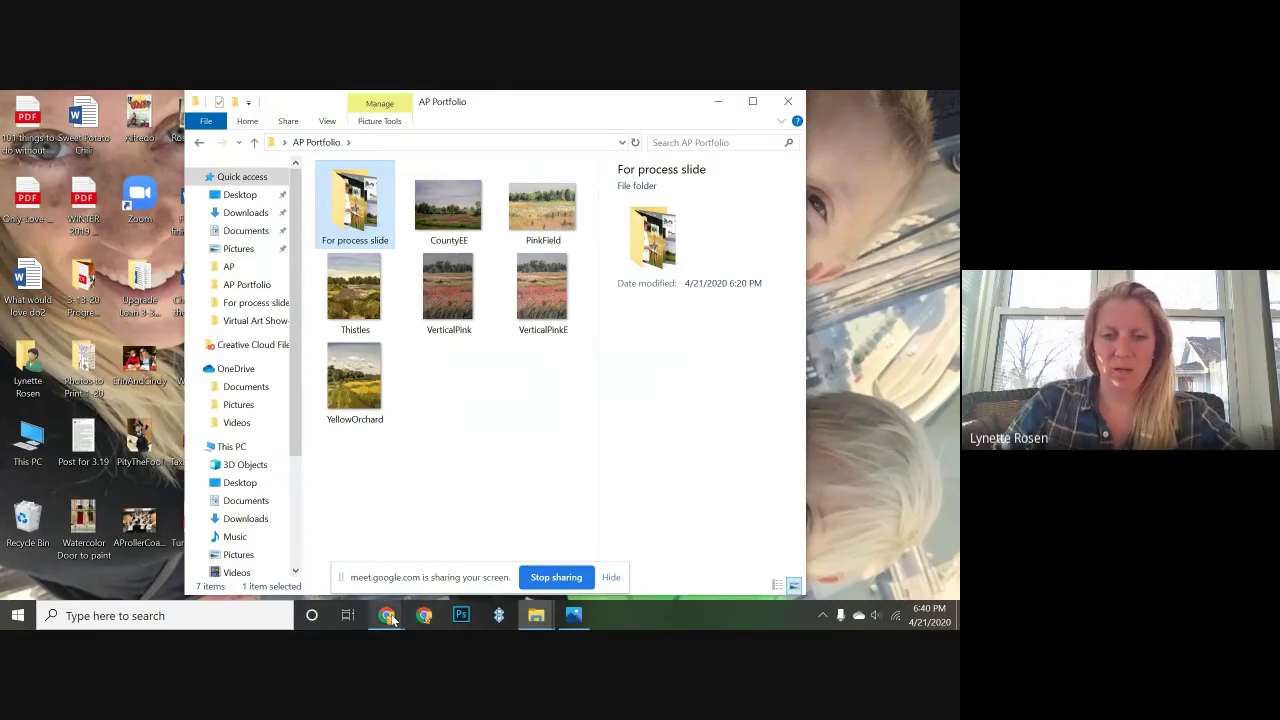
mouse_move(388, 615)
left_click(365, 562)
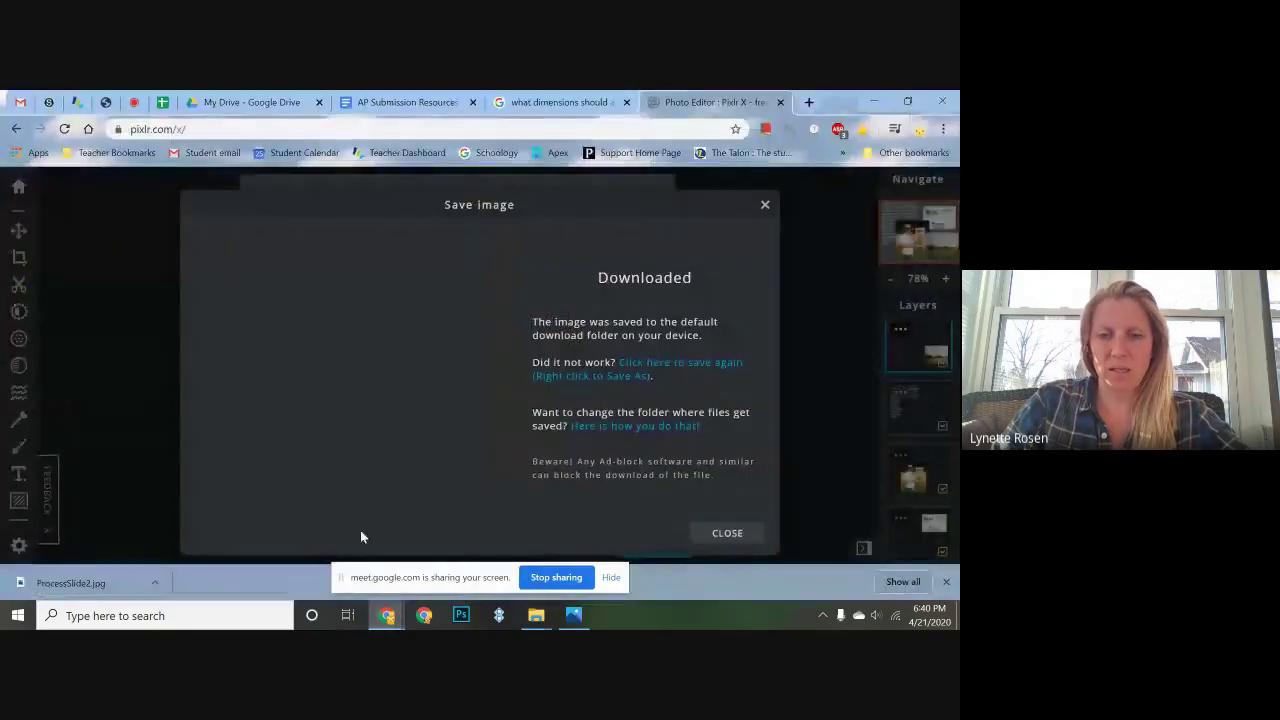
left_click(556, 577)
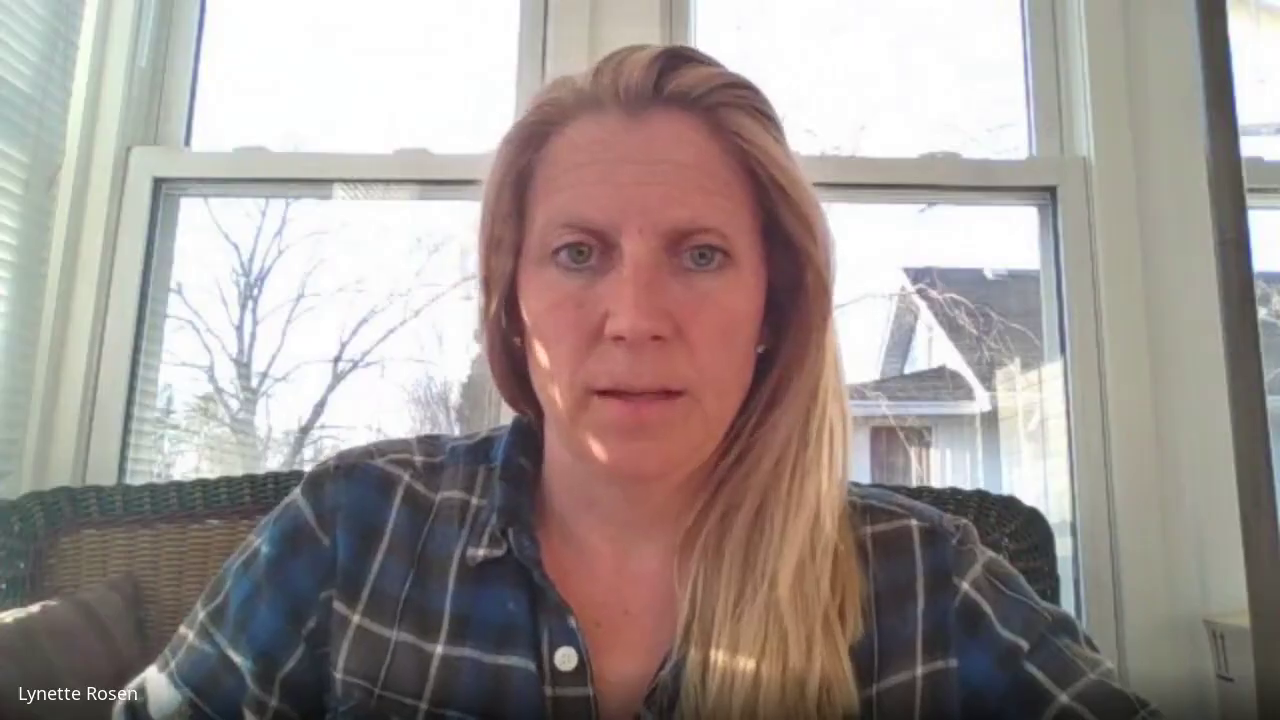